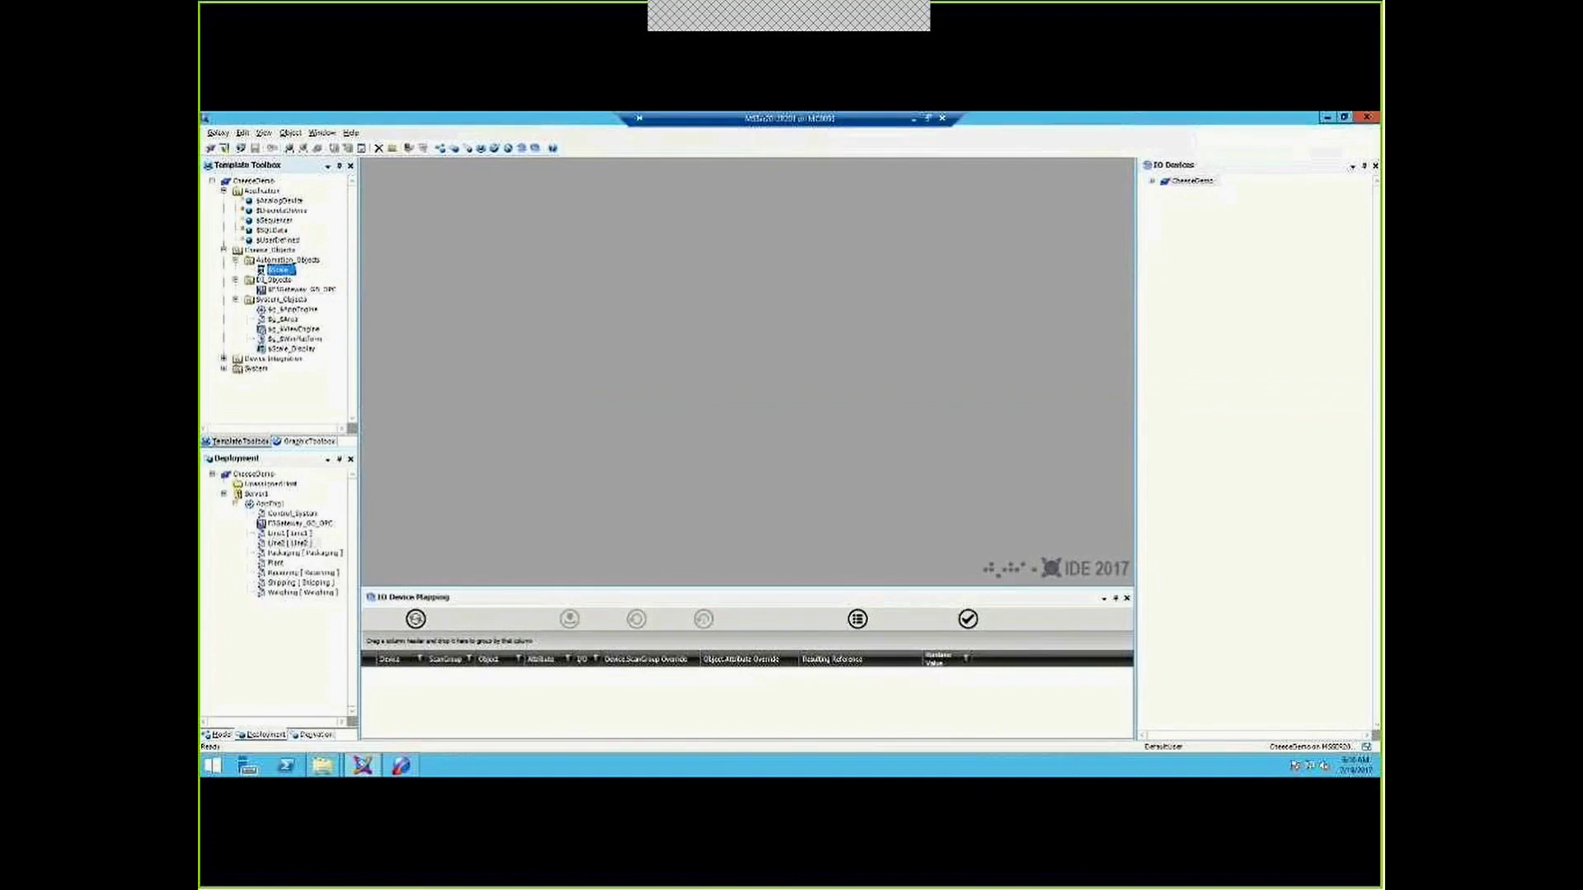
Step: Open the $Scale template and add an attribute named Active with the description Scale Active
{"action": "double_click", "coordinate": [283, 270]}
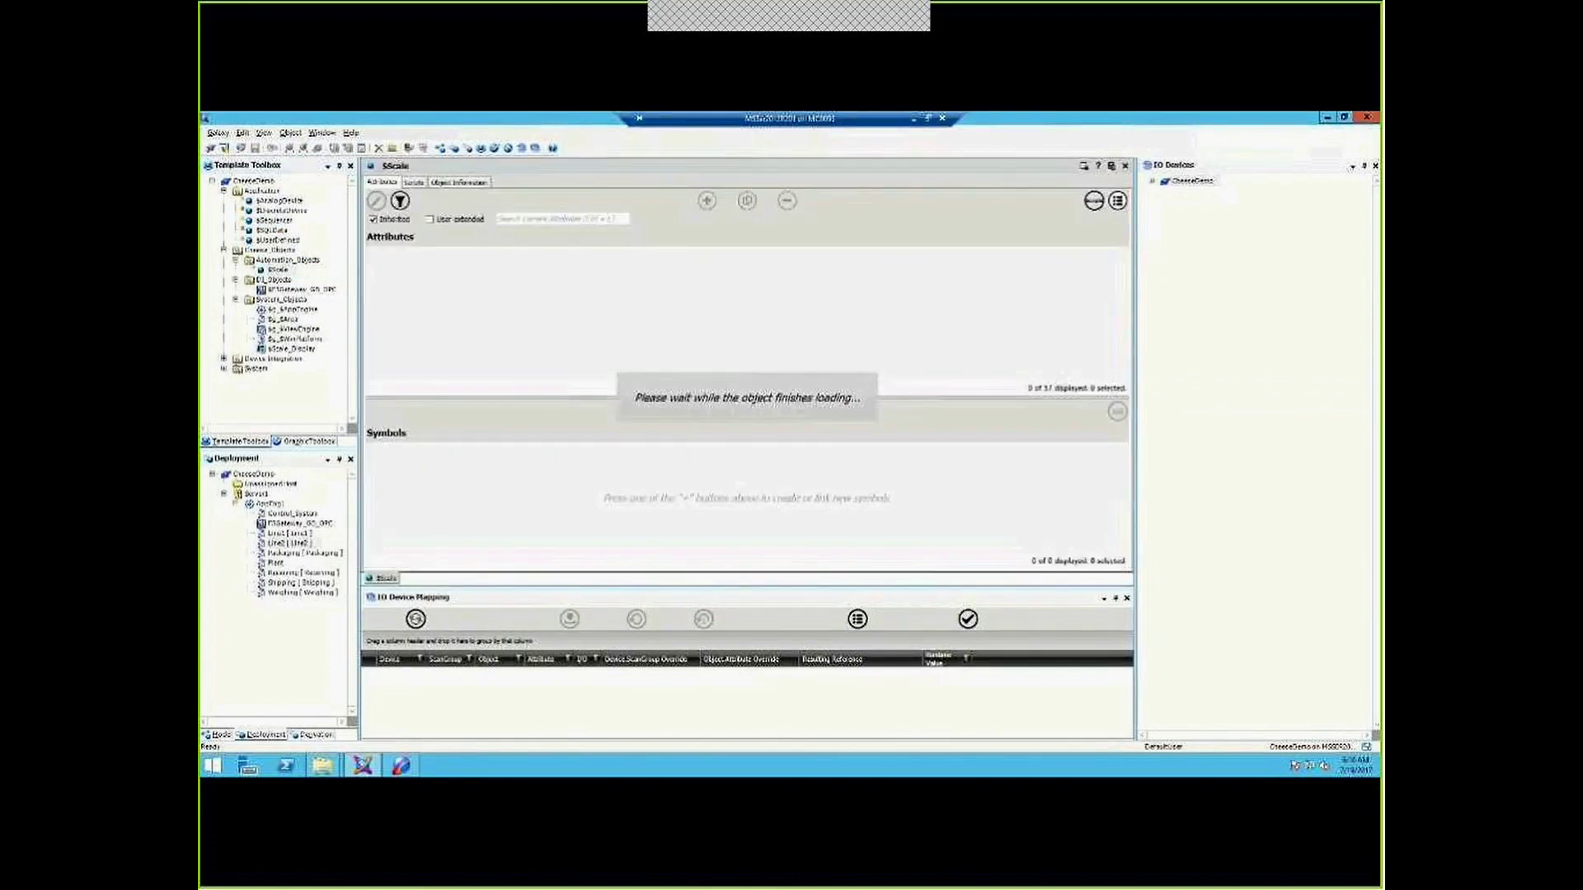
{"action": "left_click", "coordinate": [707, 200]}
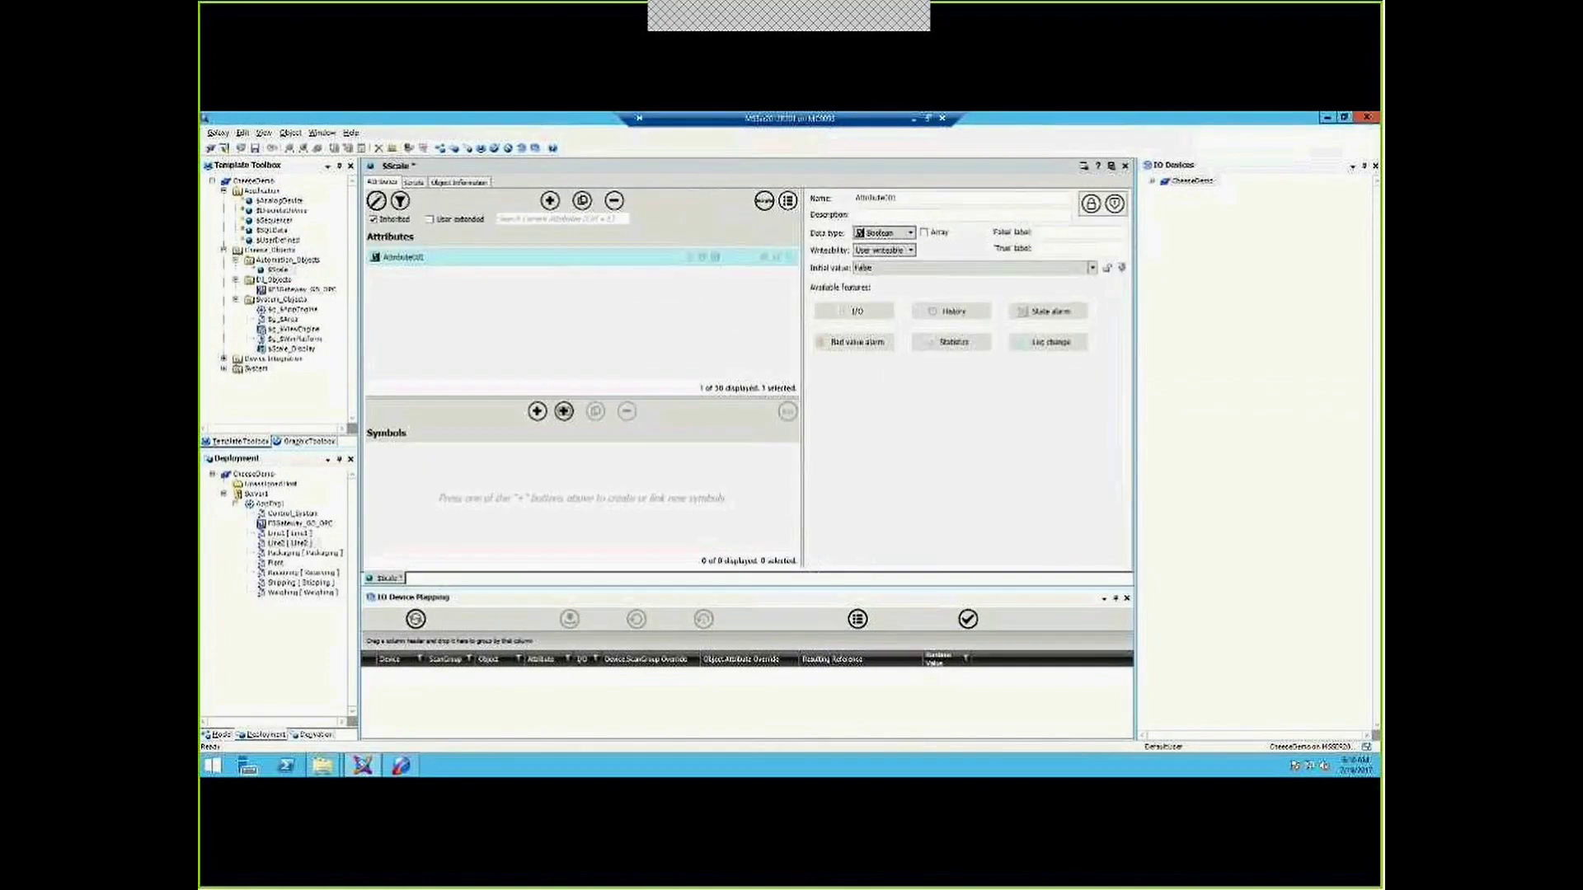
{"action": "type", "text": "AItive"}
{"action": "key", "text": "Tab"}
{"action": "type", "text": "Scale Active"}
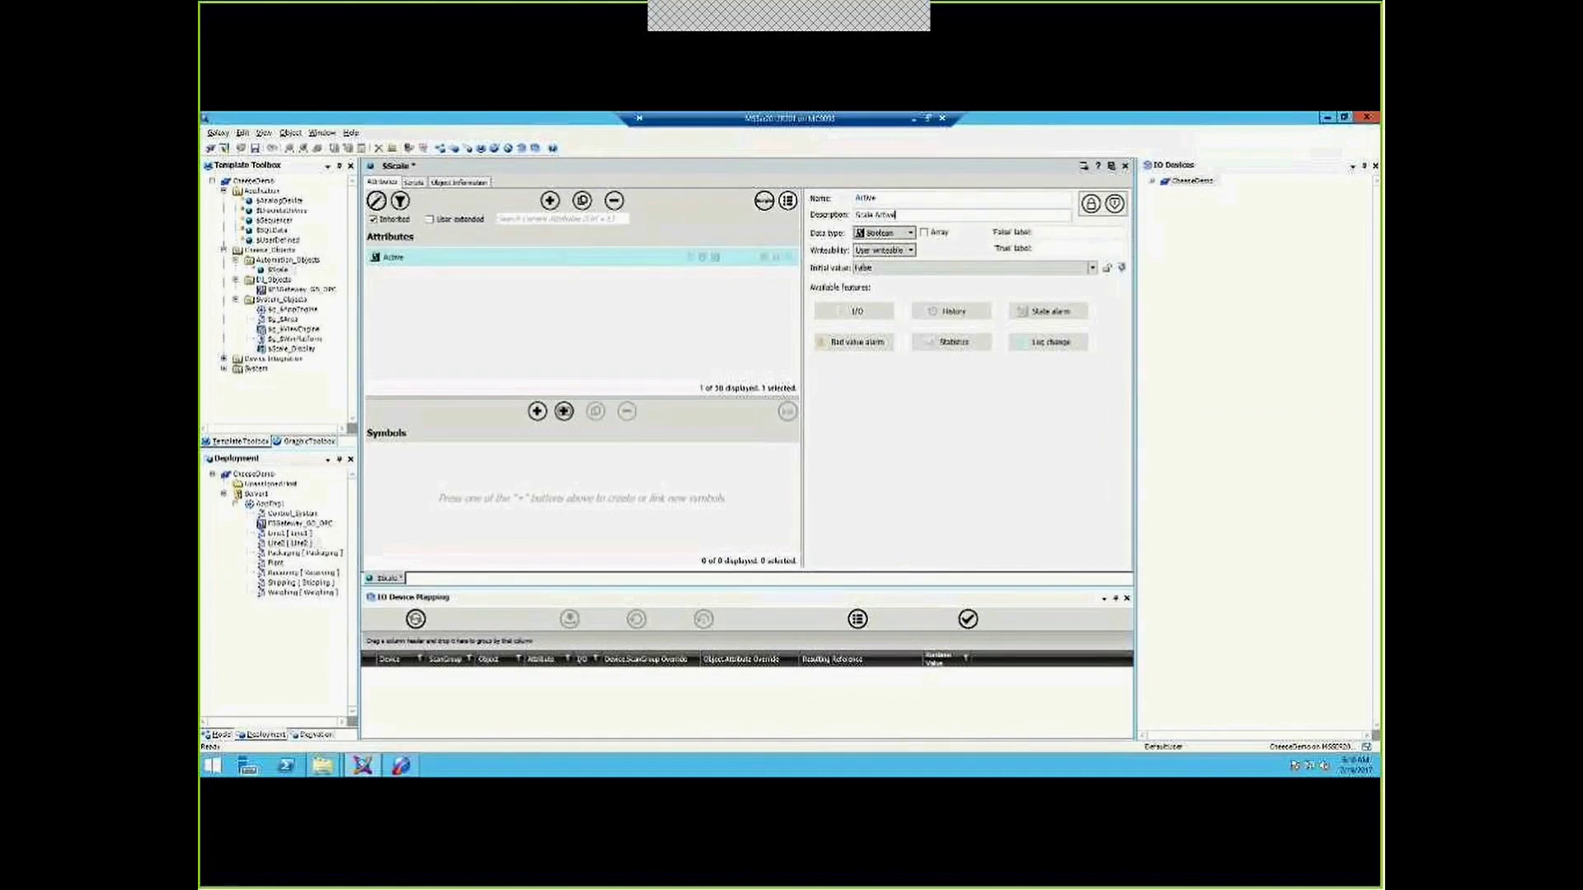
Step: Set the Active attribute's false label to Stopped and its true label to Running
{"action": "key", "text": "Tab"}
{"action": "type", "text": "Stopped"}
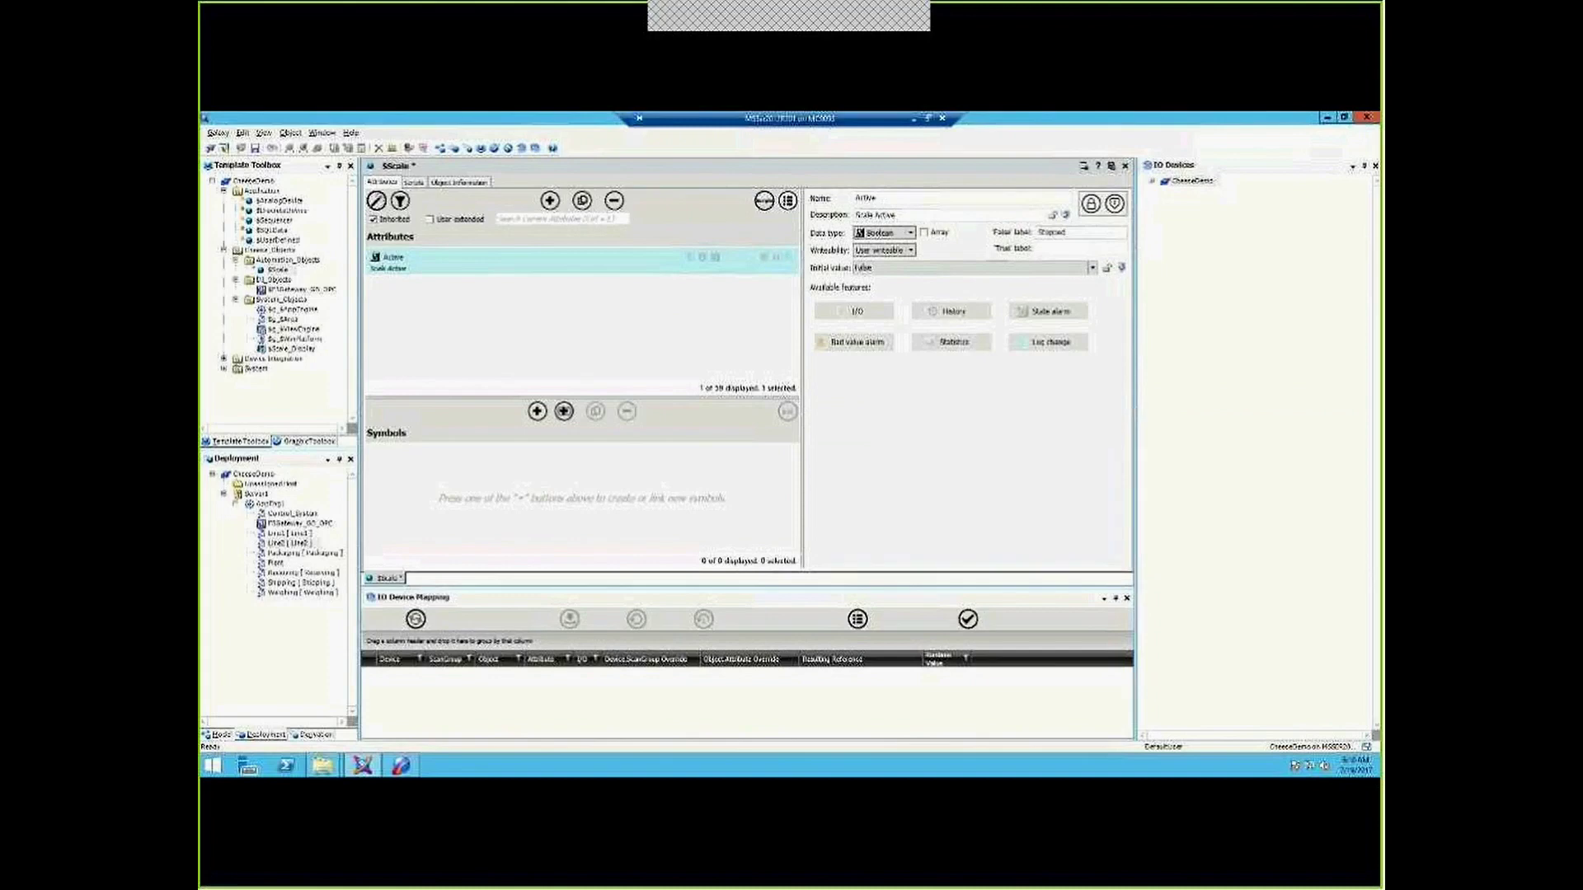
{"action": "key", "text": "Tab"}
{"action": "type", "text": "True"}
{"action": "key", "text": "shift+End"}
{"action": "type", "text": "Running"}
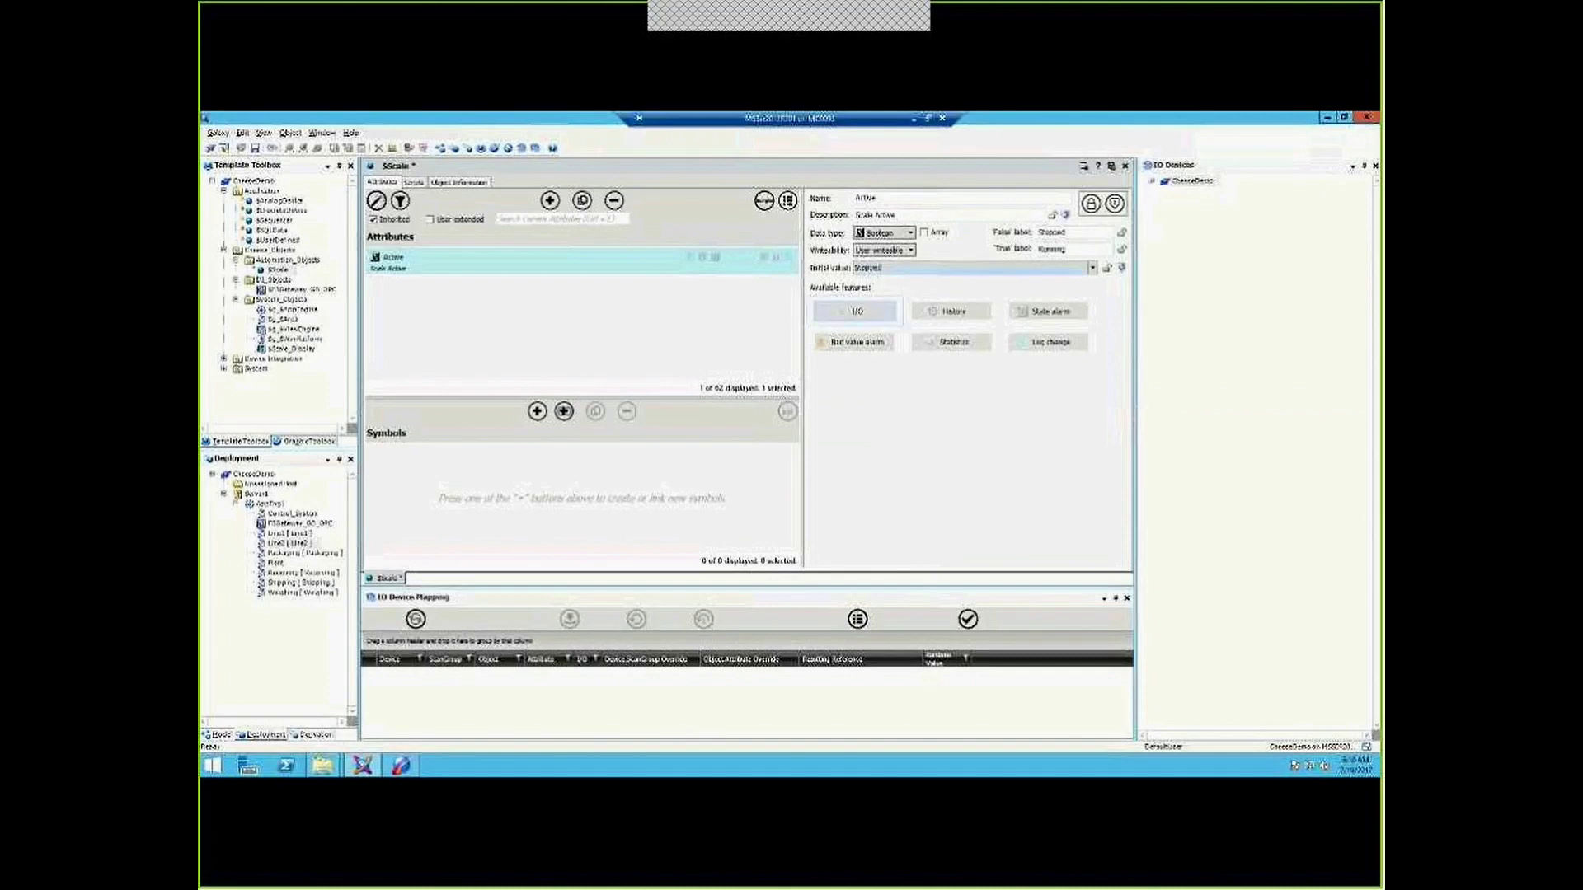
Step: Enable I/O, history and state alarm for the Active attribute, with Stopped as the active alarm state
{"action": "left_click", "coordinate": [857, 311]}
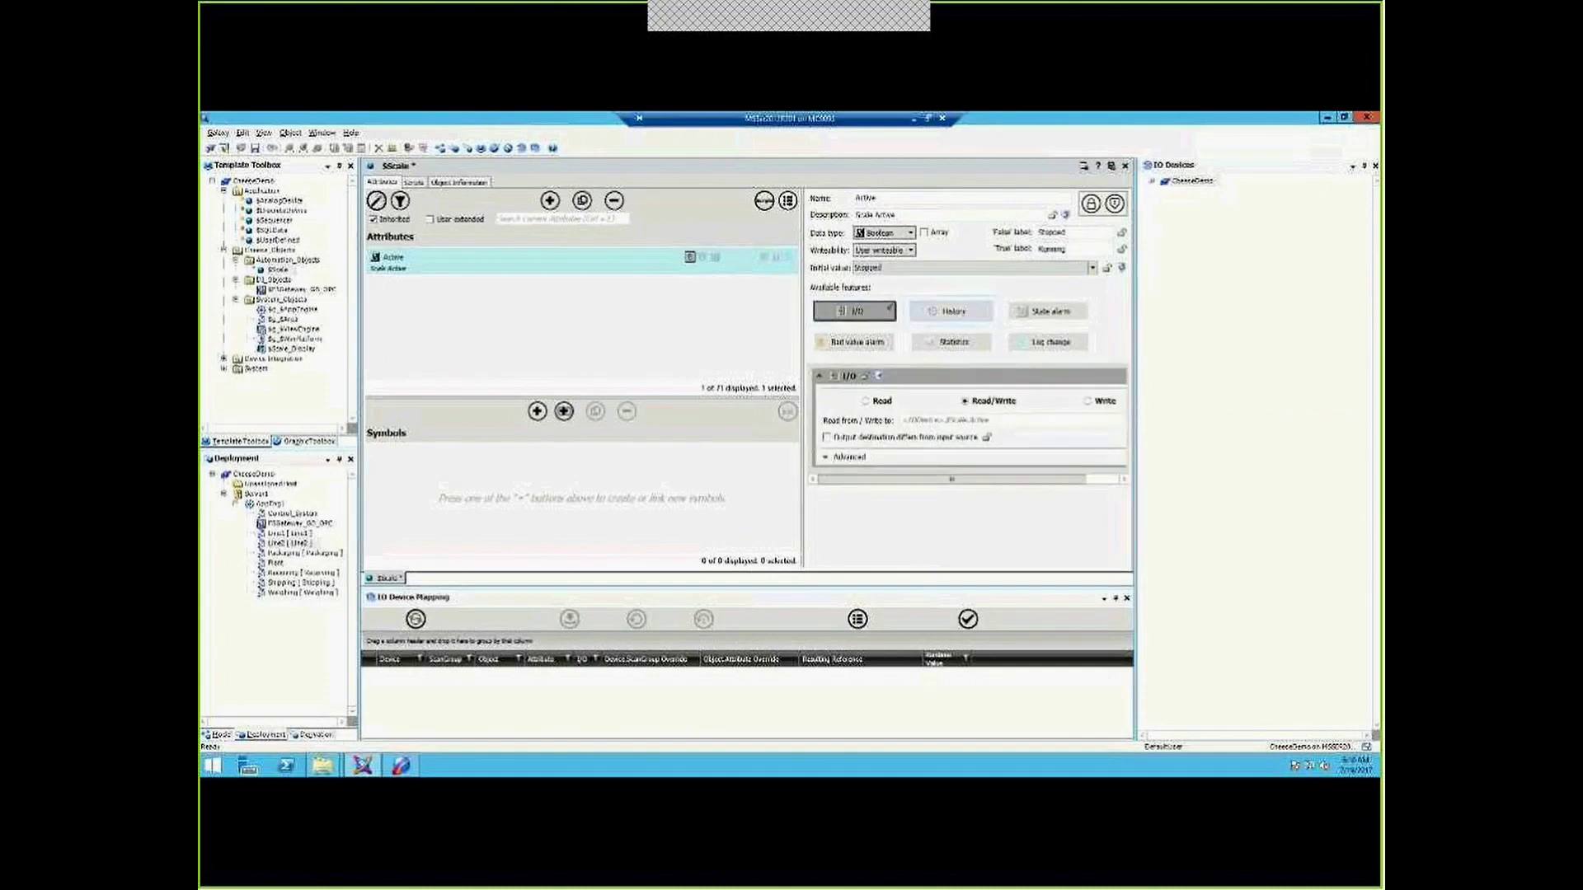
{"action": "left_click", "coordinate": [953, 311]}
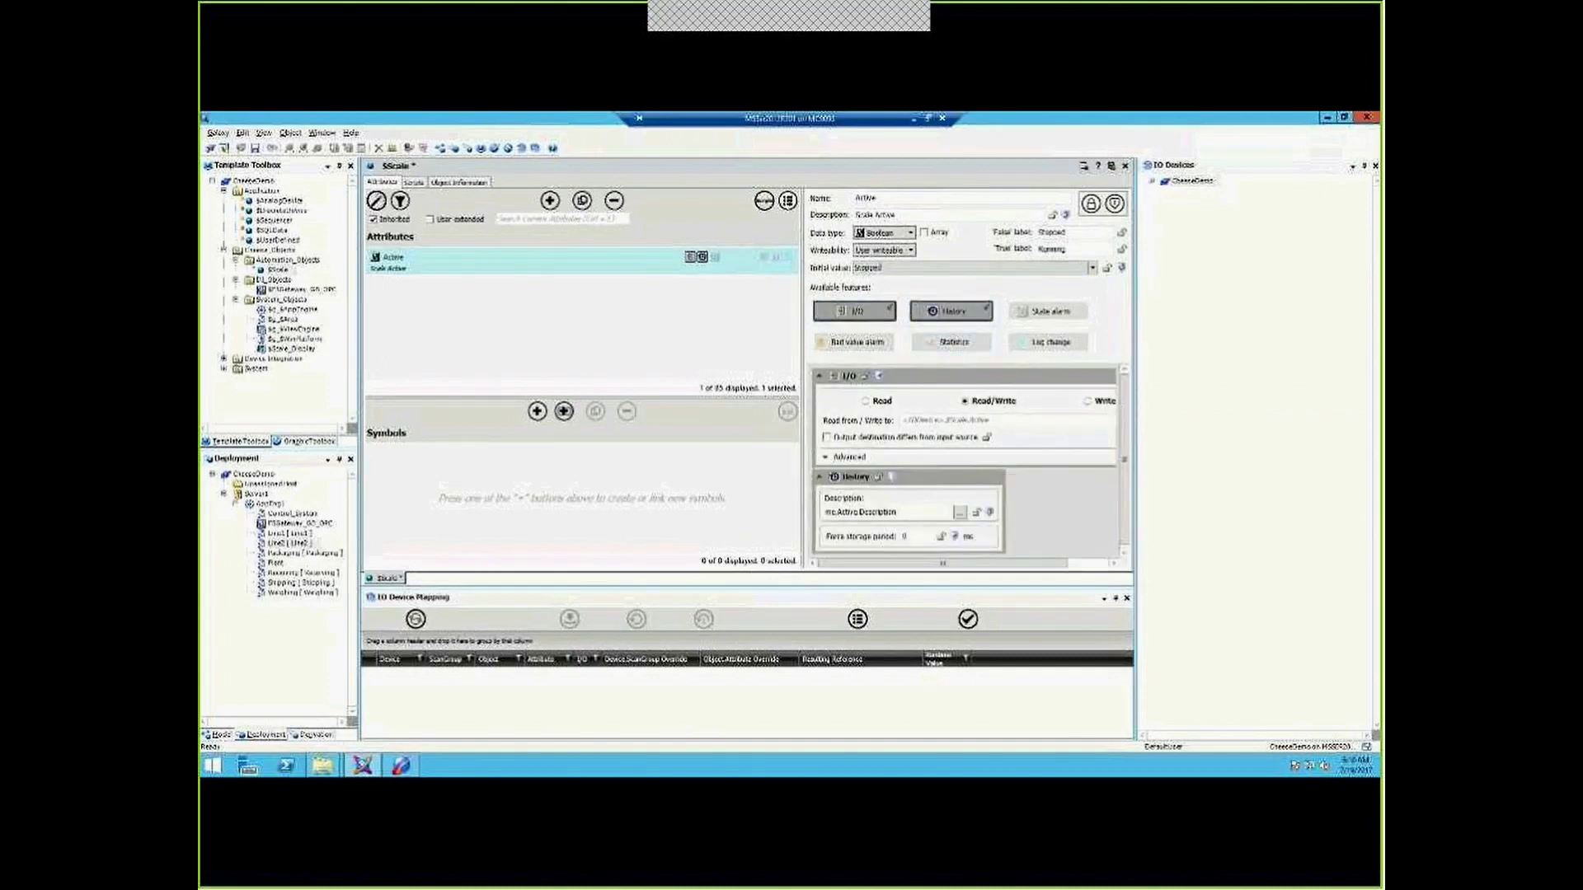
{"action": "left_click", "coordinate": [1047, 311]}
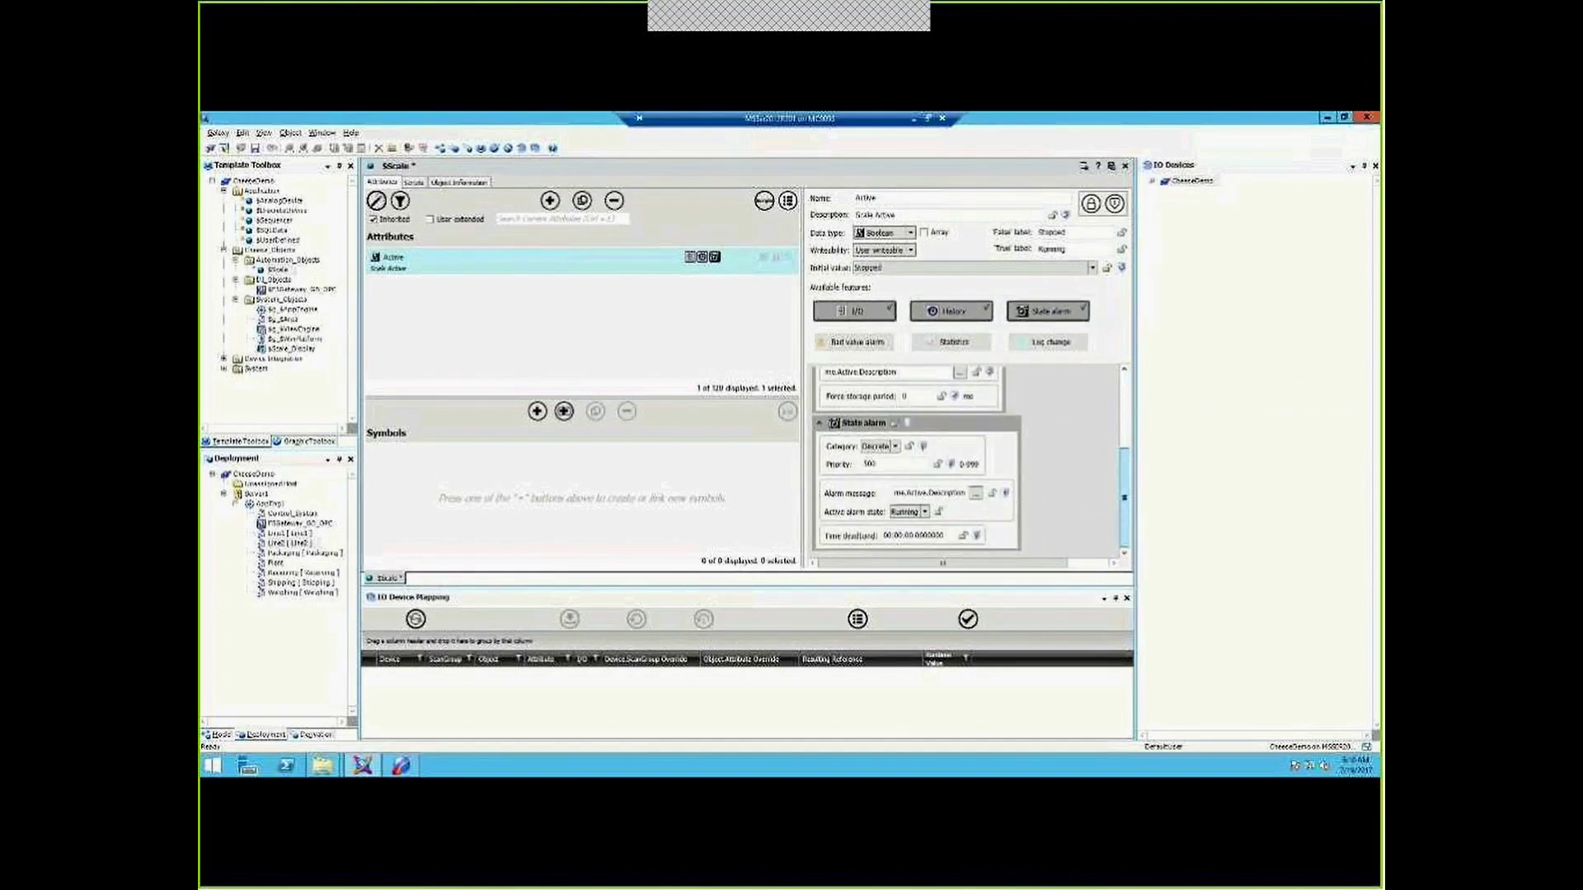
{"action": "left_click", "coordinate": [924, 511]}
{"action": "left_click", "coordinate": [906, 525]}
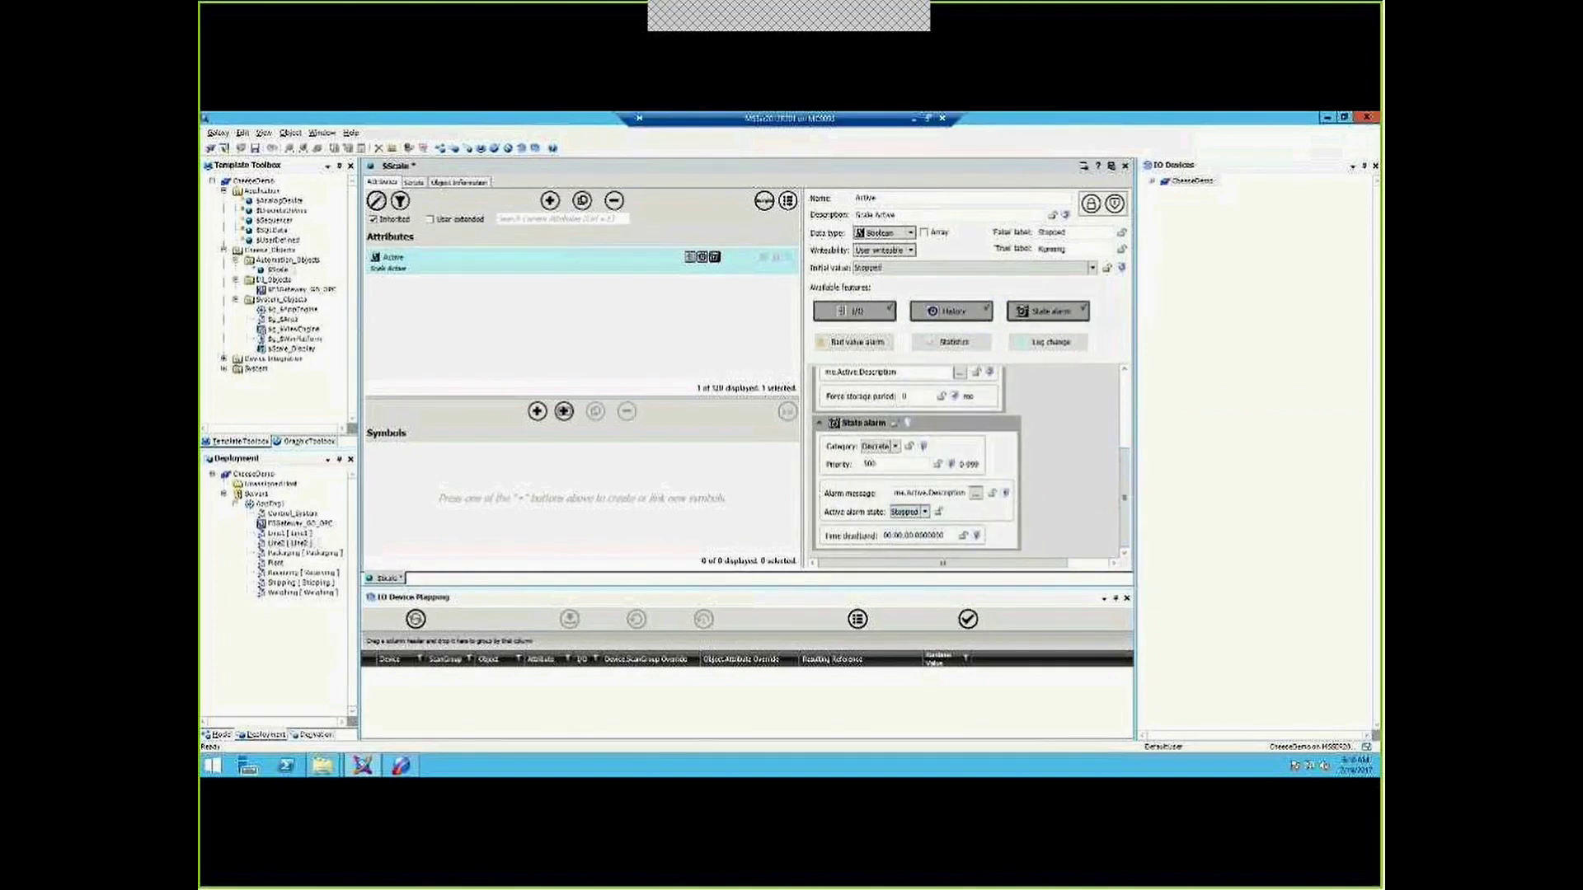
Step: Add a Float attribute named Weight.PV with the description Present Value and gram as its engineering units
{"action": "left_click", "coordinate": [550, 200]}
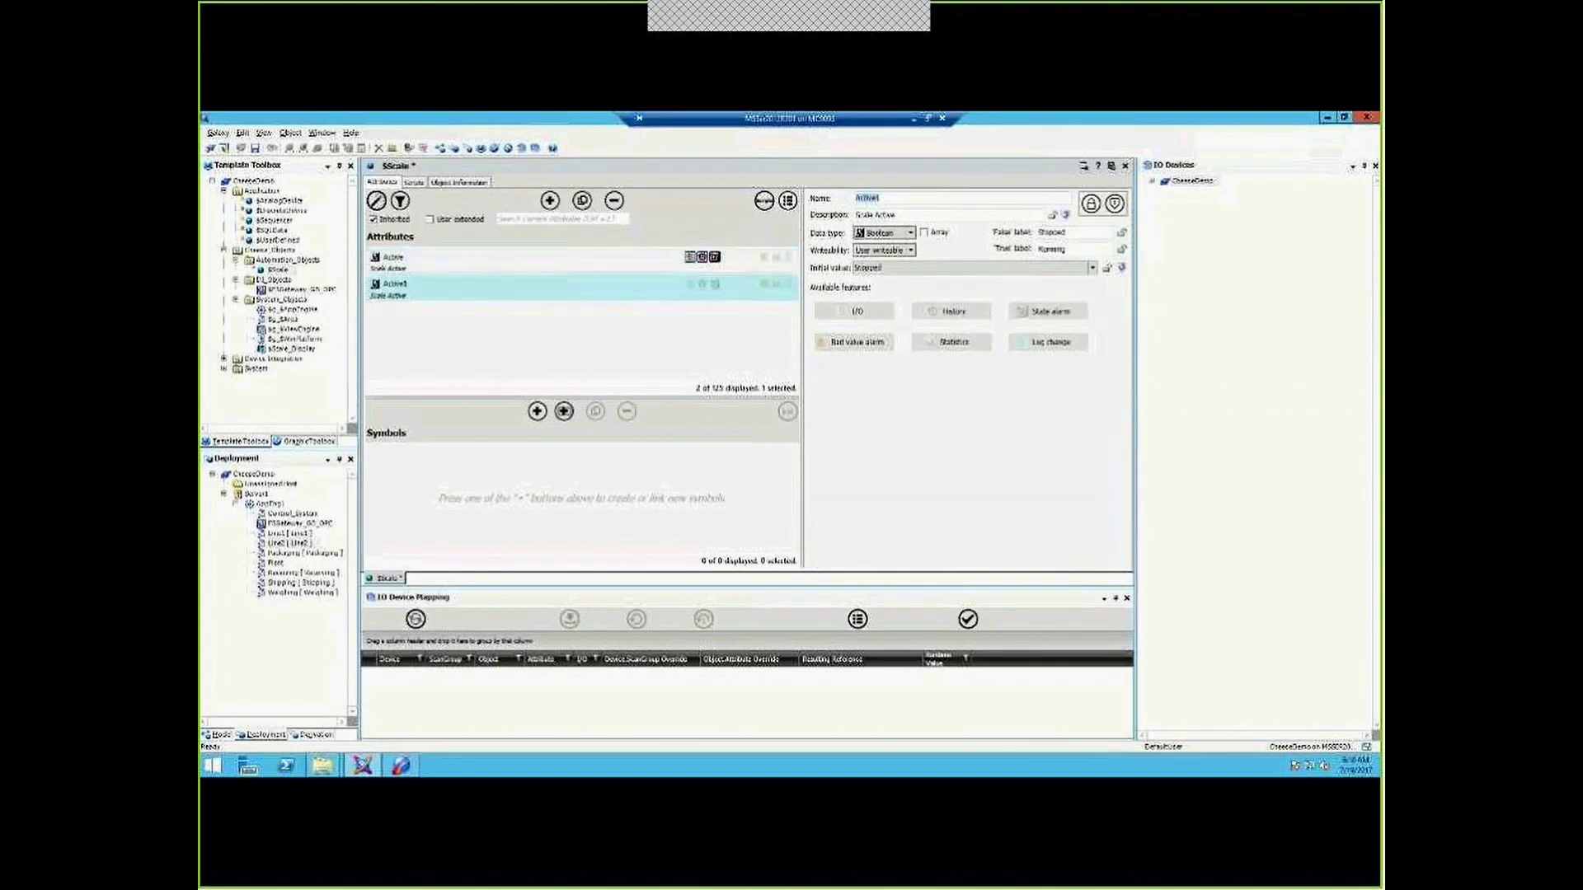
{"action": "type", "text": "Weight.PV"}
{"action": "key", "text": "Tab"}
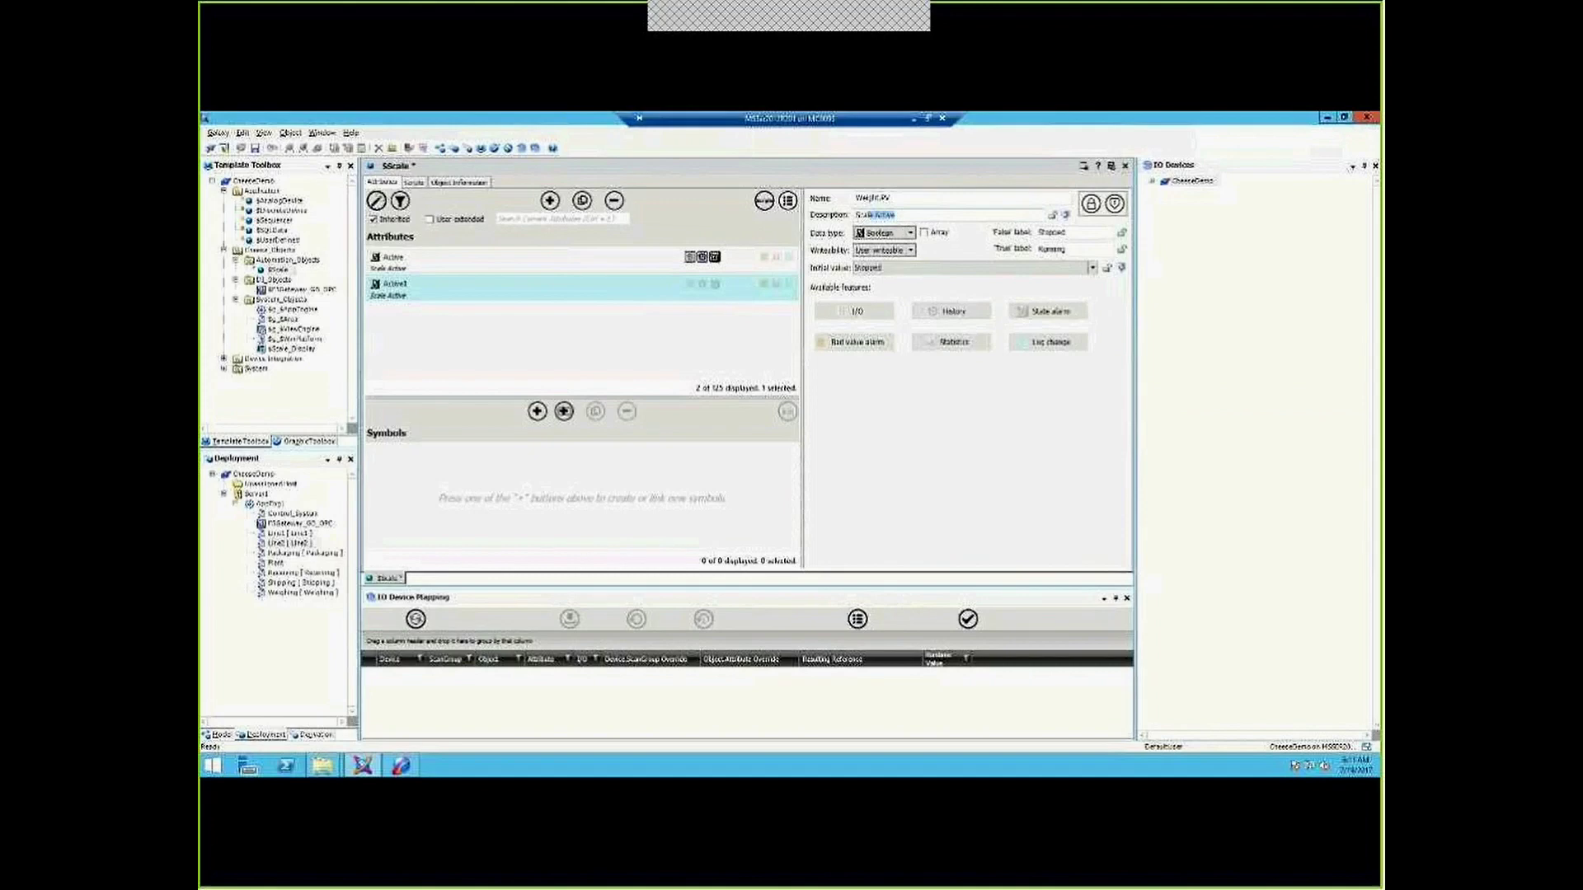
{"action": "type", "text": "Present Value"}
{"action": "left_click", "coordinate": [910, 233]}
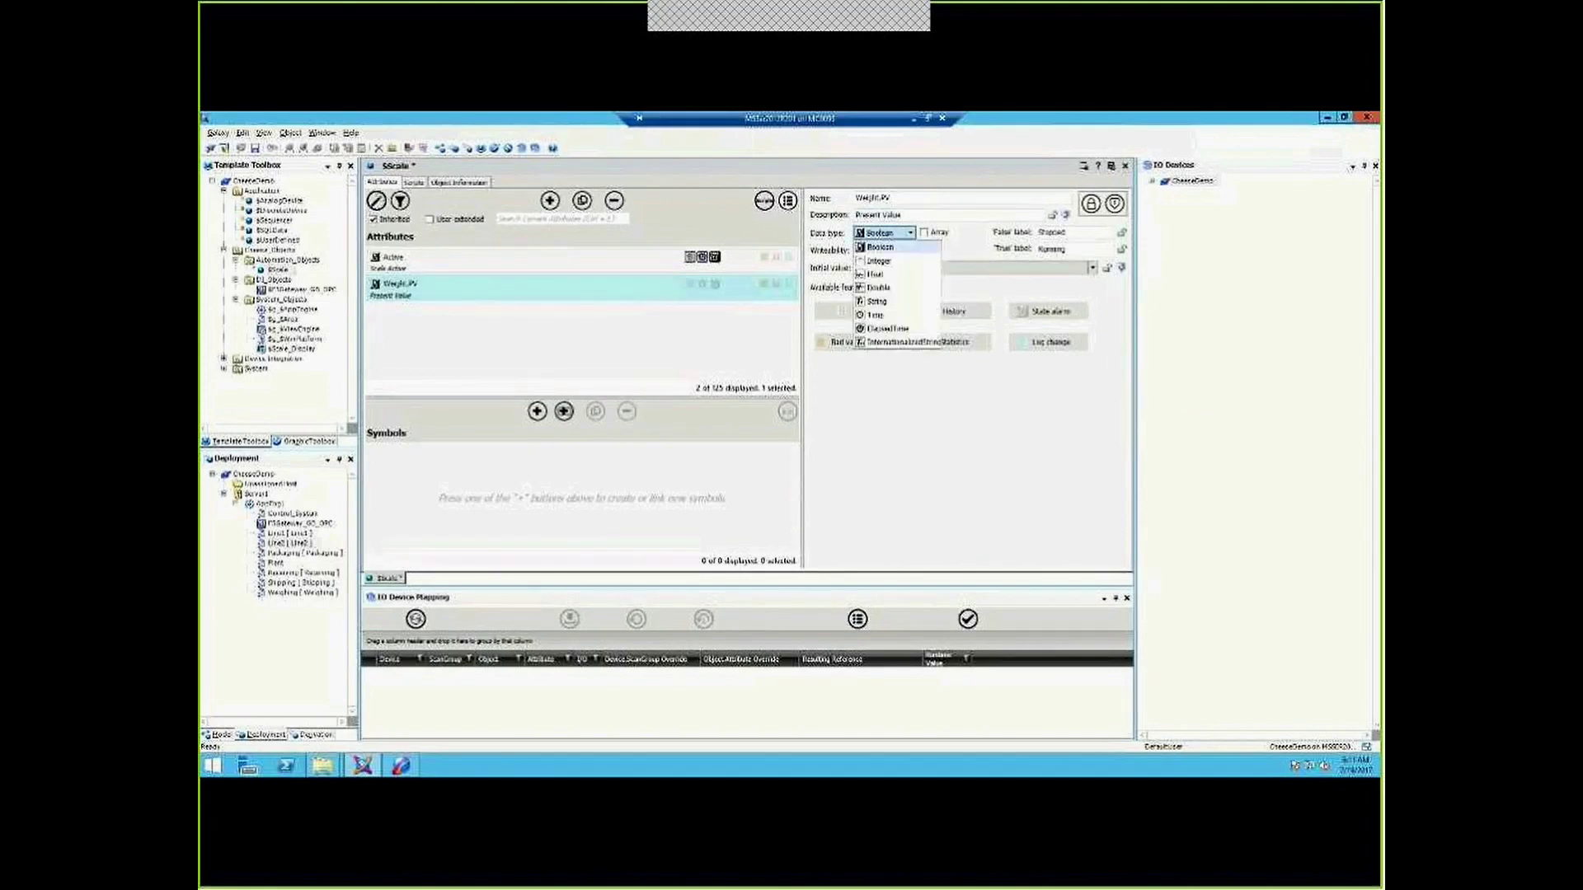
{"action": "left_click", "coordinate": [881, 276]}
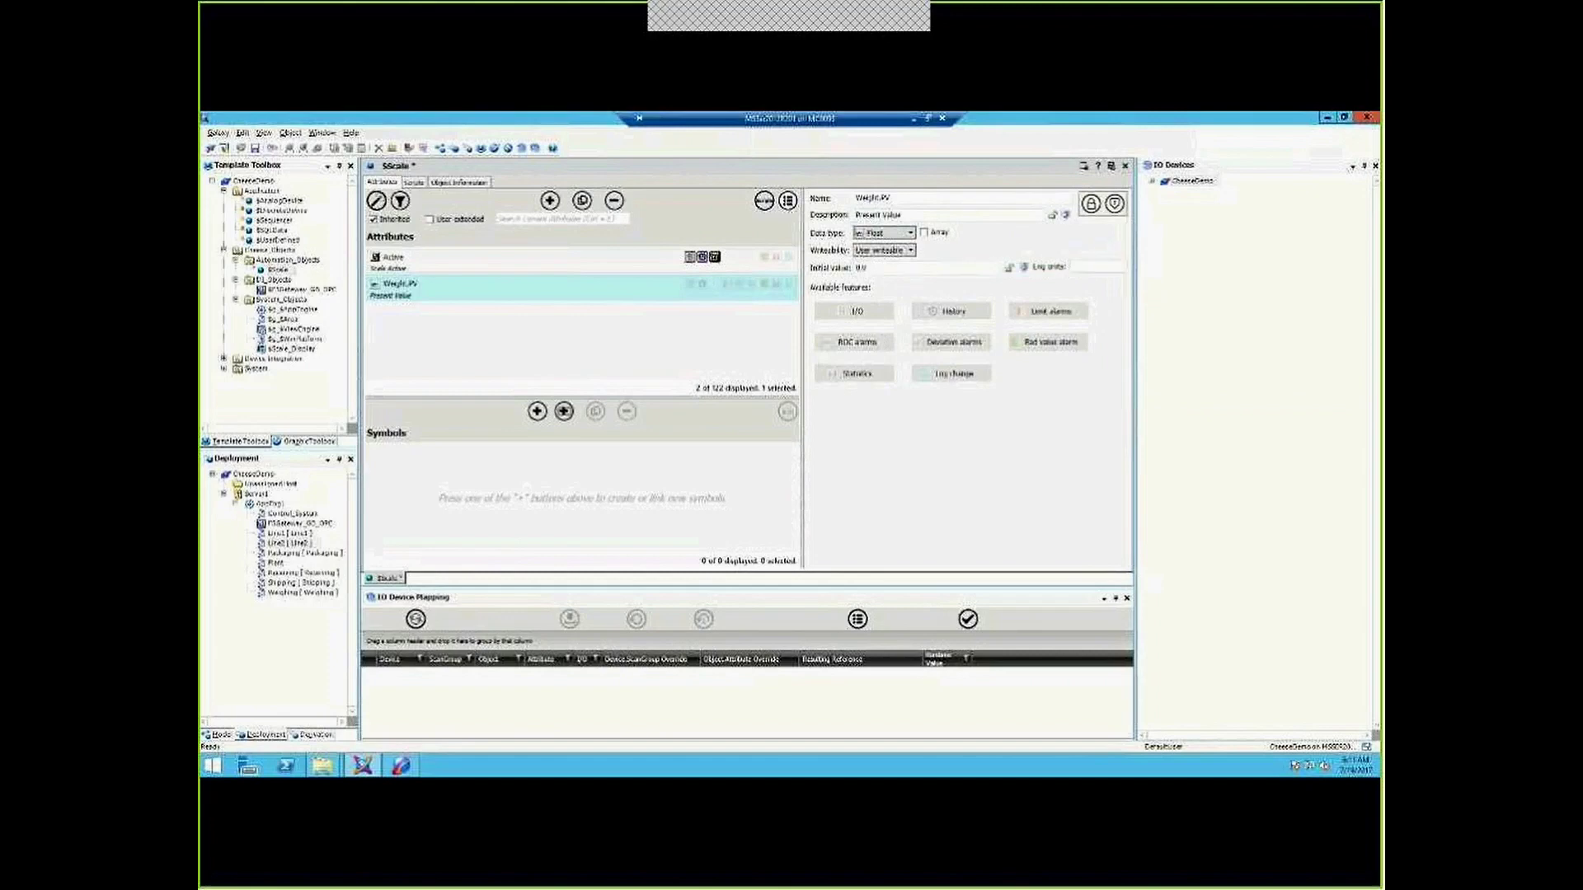
{"action": "type", "text": "gram"}
Step: Enable I/O with I/O scaling for Weight.PV, setting the maximum raw and EU values to 3500
{"action": "left_click", "coordinate": [855, 311]}
{"action": "key", "text": "space"}
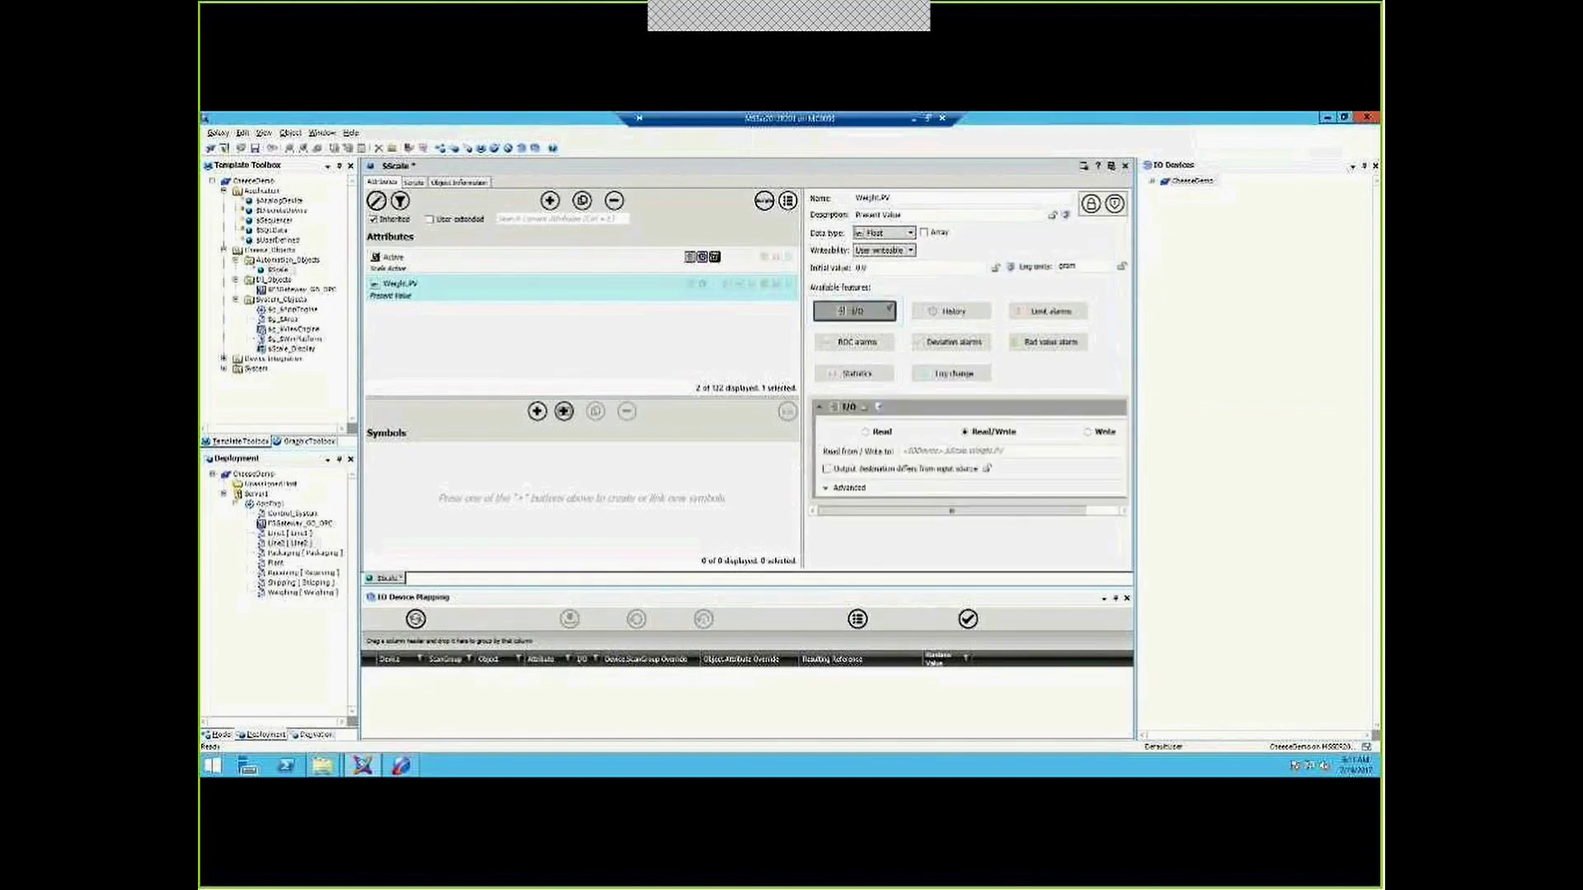
{"action": "left_click", "coordinate": [826, 488]}
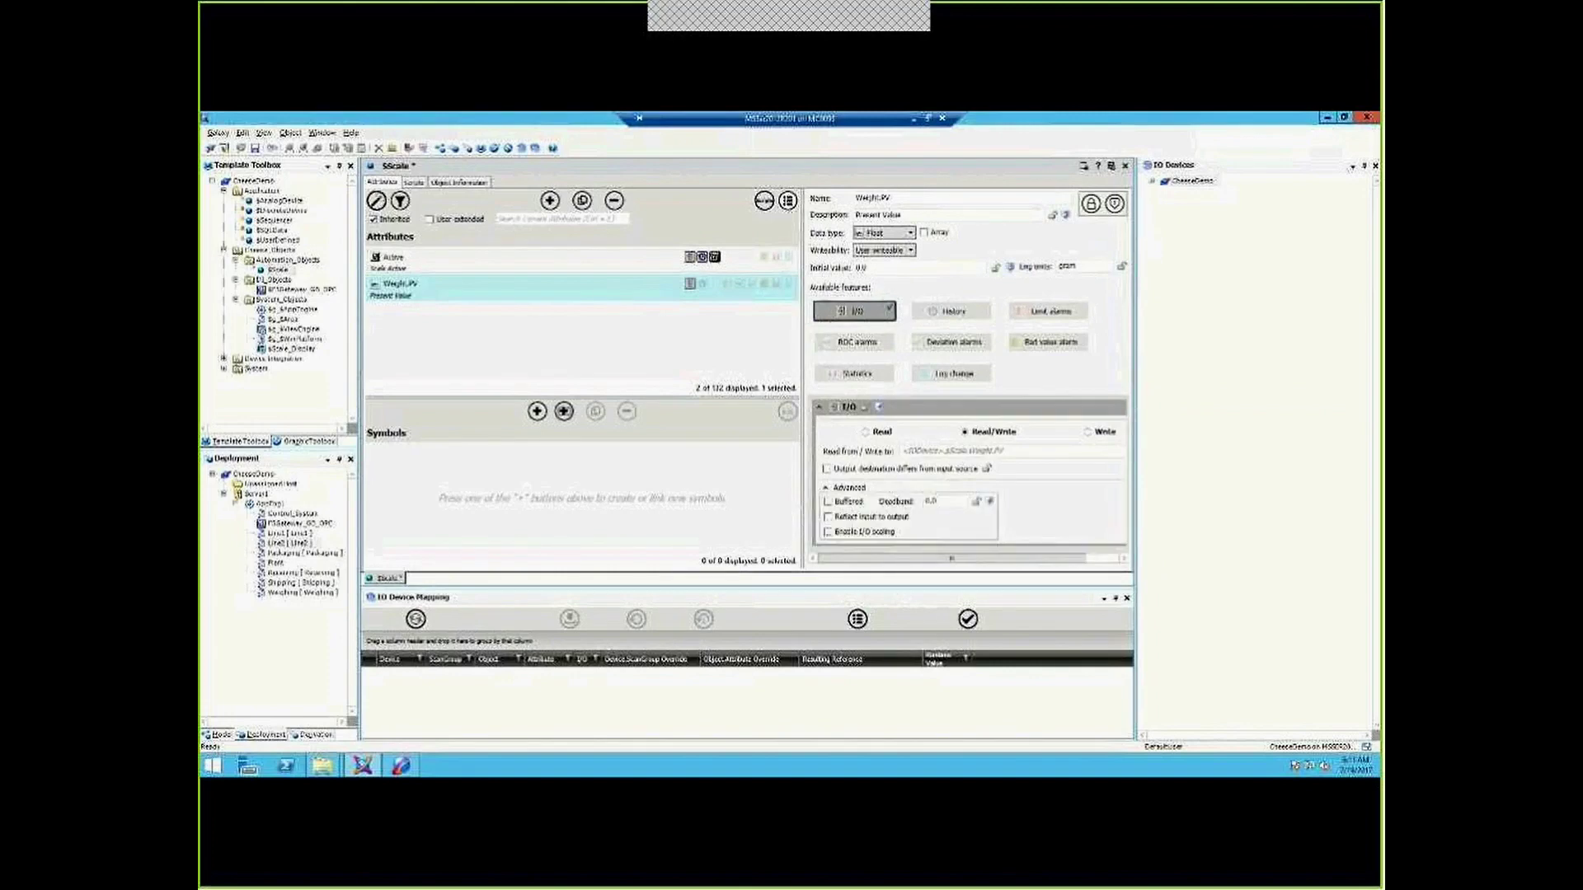
{"action": "left_click", "coordinate": [828, 532]}
{"action": "left_click_drag", "start_coordinate": [1124, 454], "coordinate": [1124, 496]}
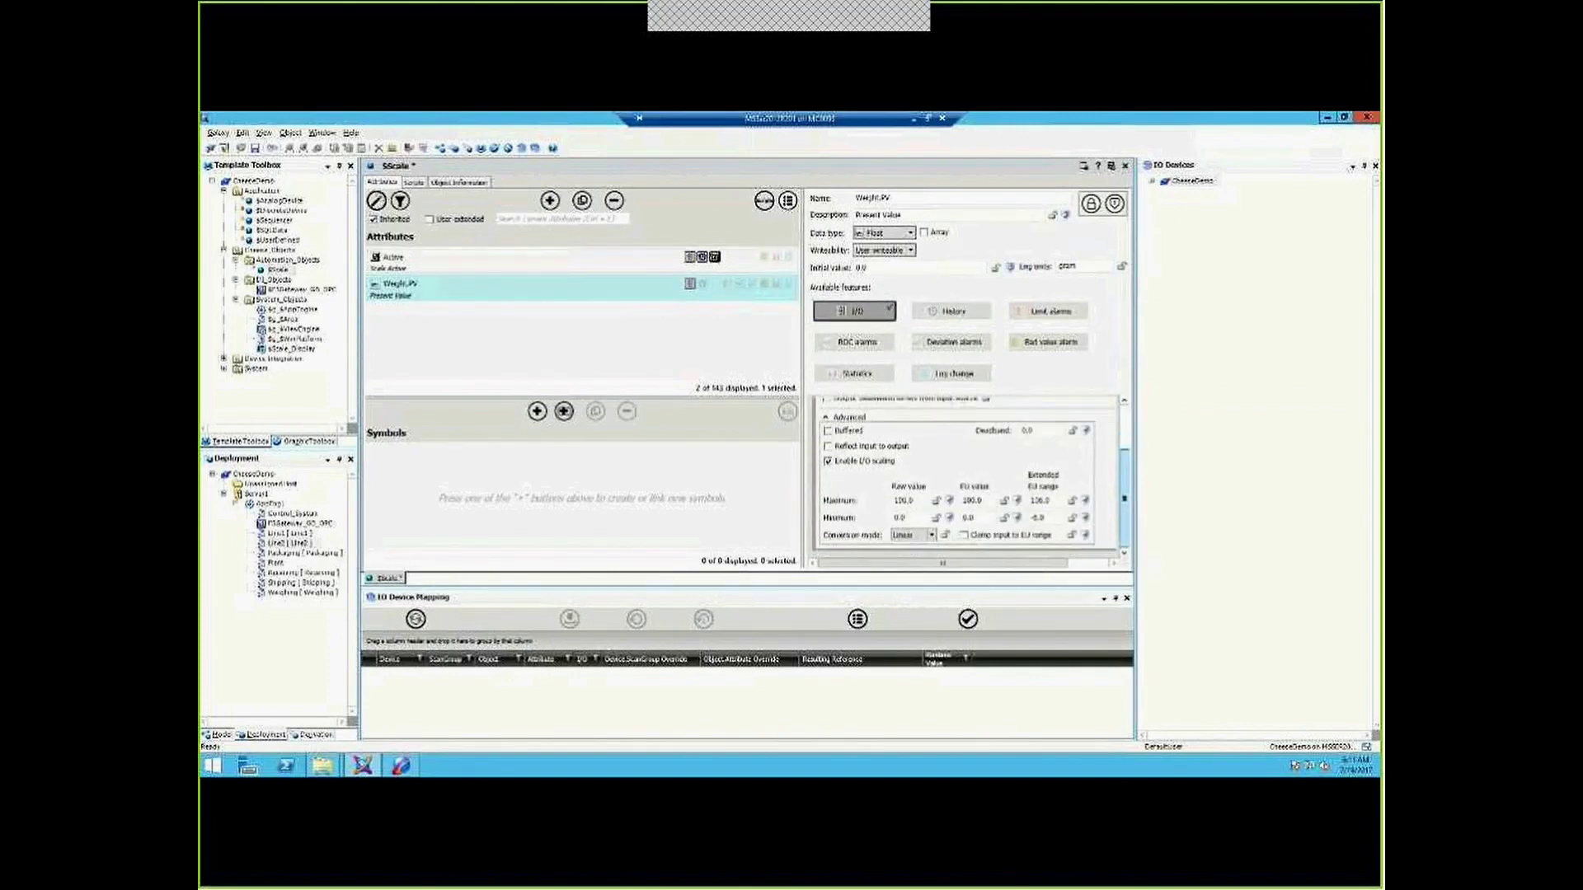
{"action": "double_click", "coordinate": [904, 501]}
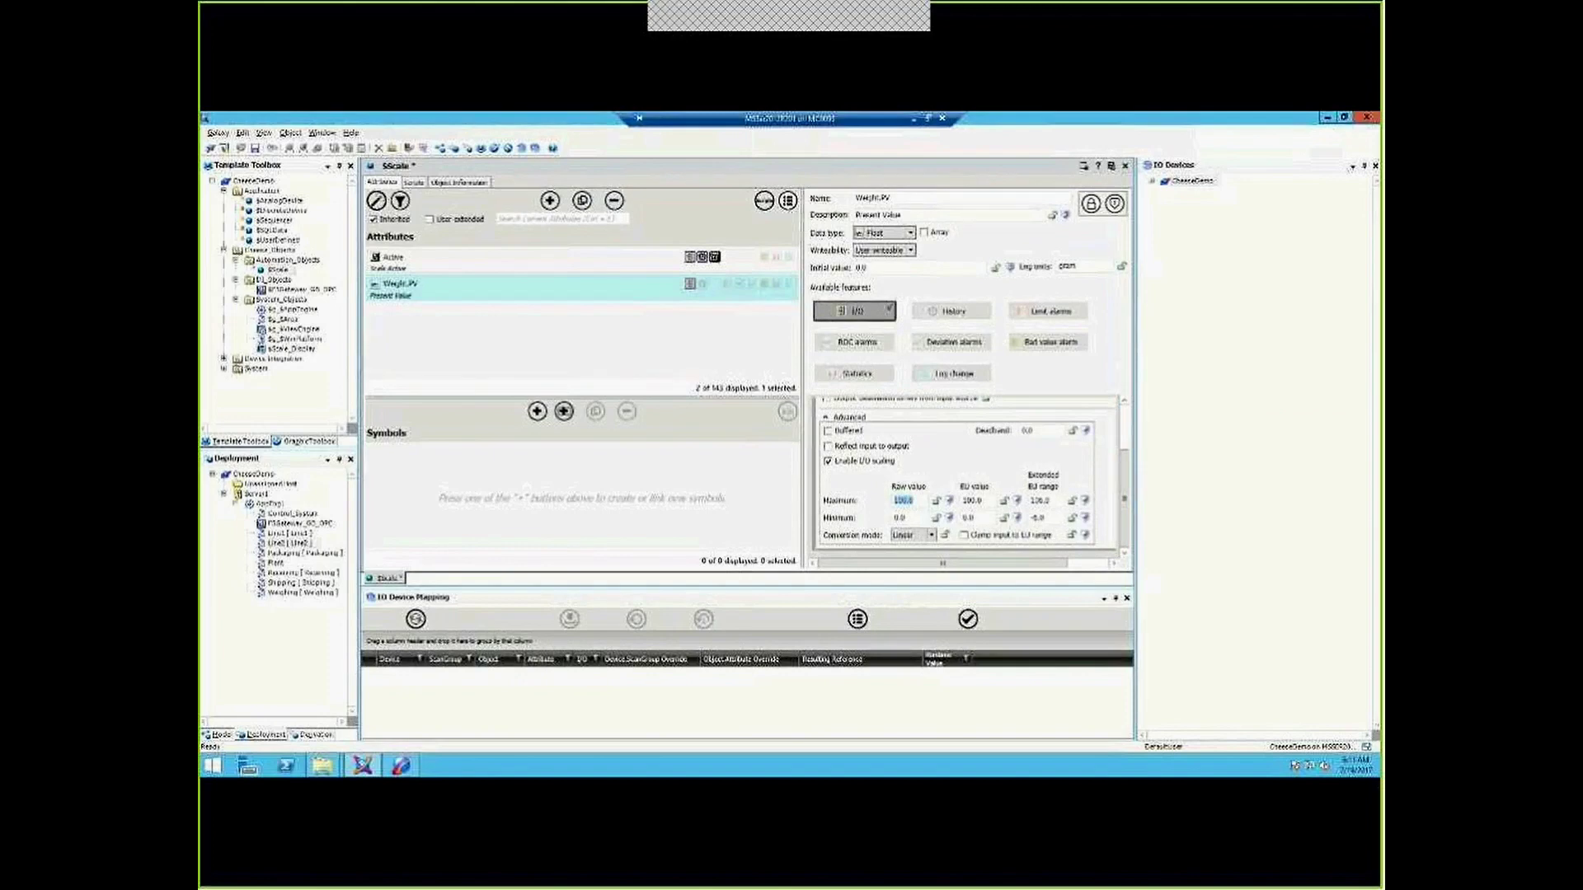
{"action": "type", "text": "3500"}
{"action": "key", "text": "Tab"}
{"action": "type", "text": "35003500"}
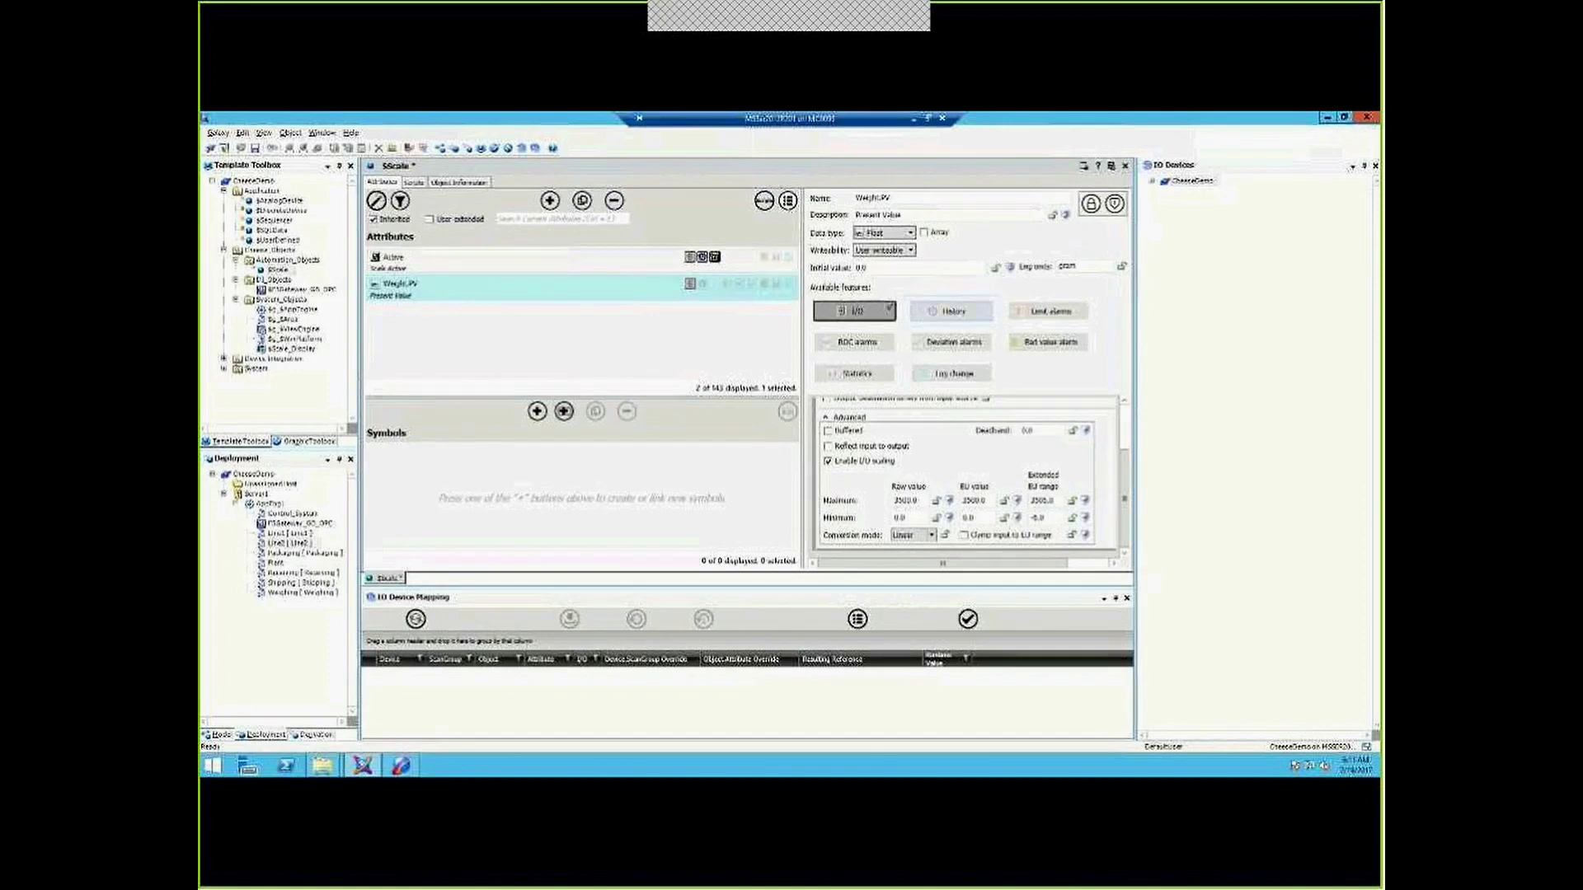
Step: Enable history for Weight.PV with a trend high of 3500, and turn on its statistics feature
{"action": "left_click", "coordinate": [951, 311]}
{"action": "left_click_drag", "start_coordinate": [1123, 453], "coordinate": [1124, 481]}
{"action": "scroll", "coordinate": [969, 478], "scroll_direction": "down", "scroll_amount": 3}
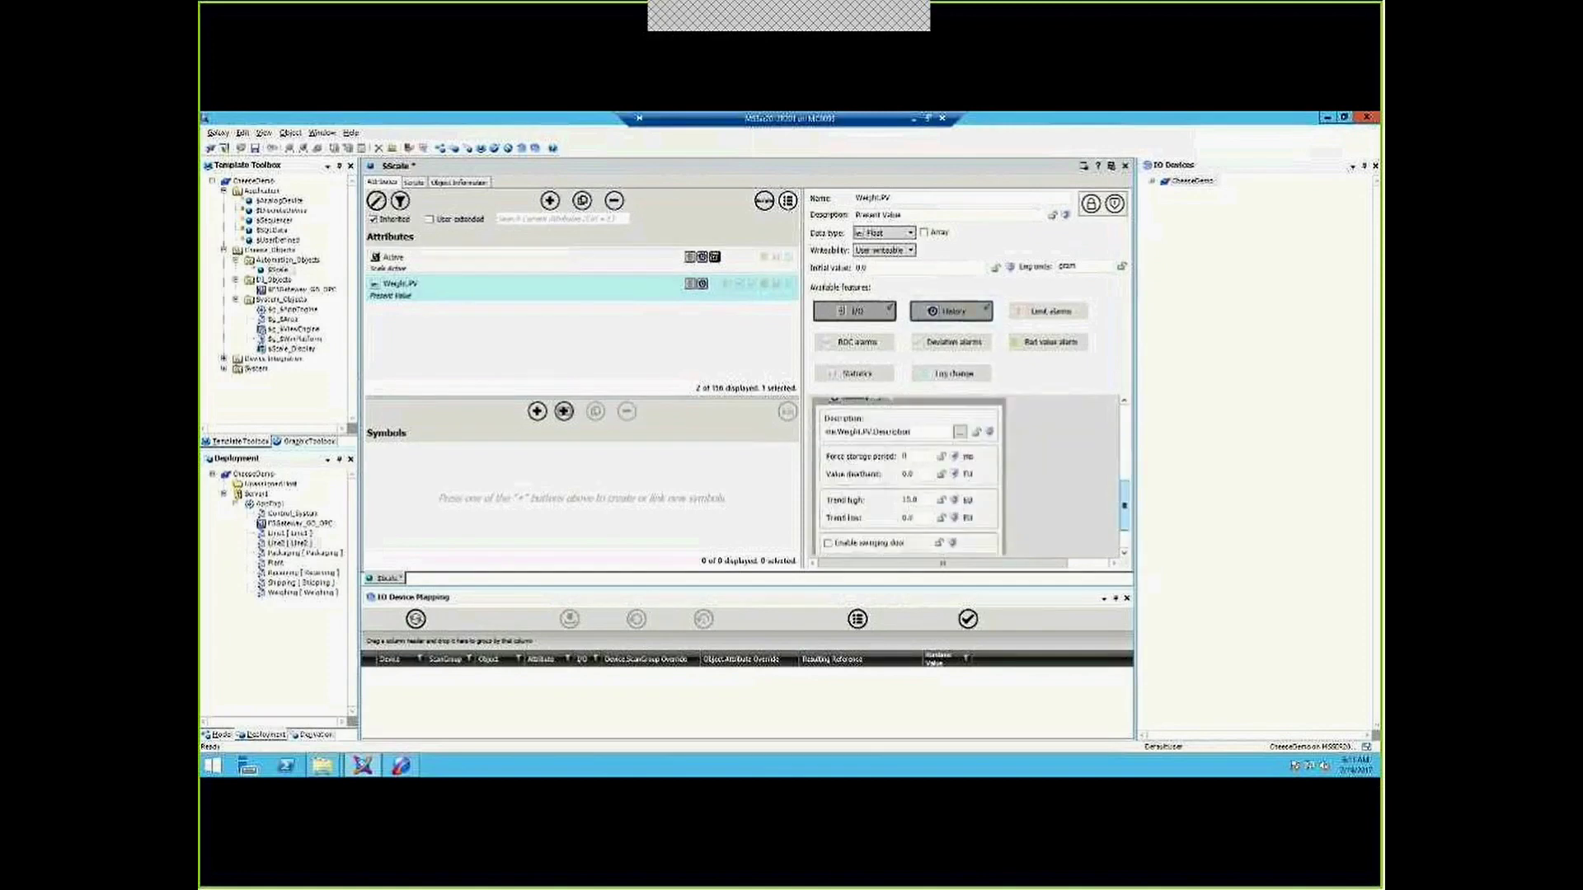
{"action": "double_click", "coordinate": [910, 478]}
{"action": "type", "text": "3500"}
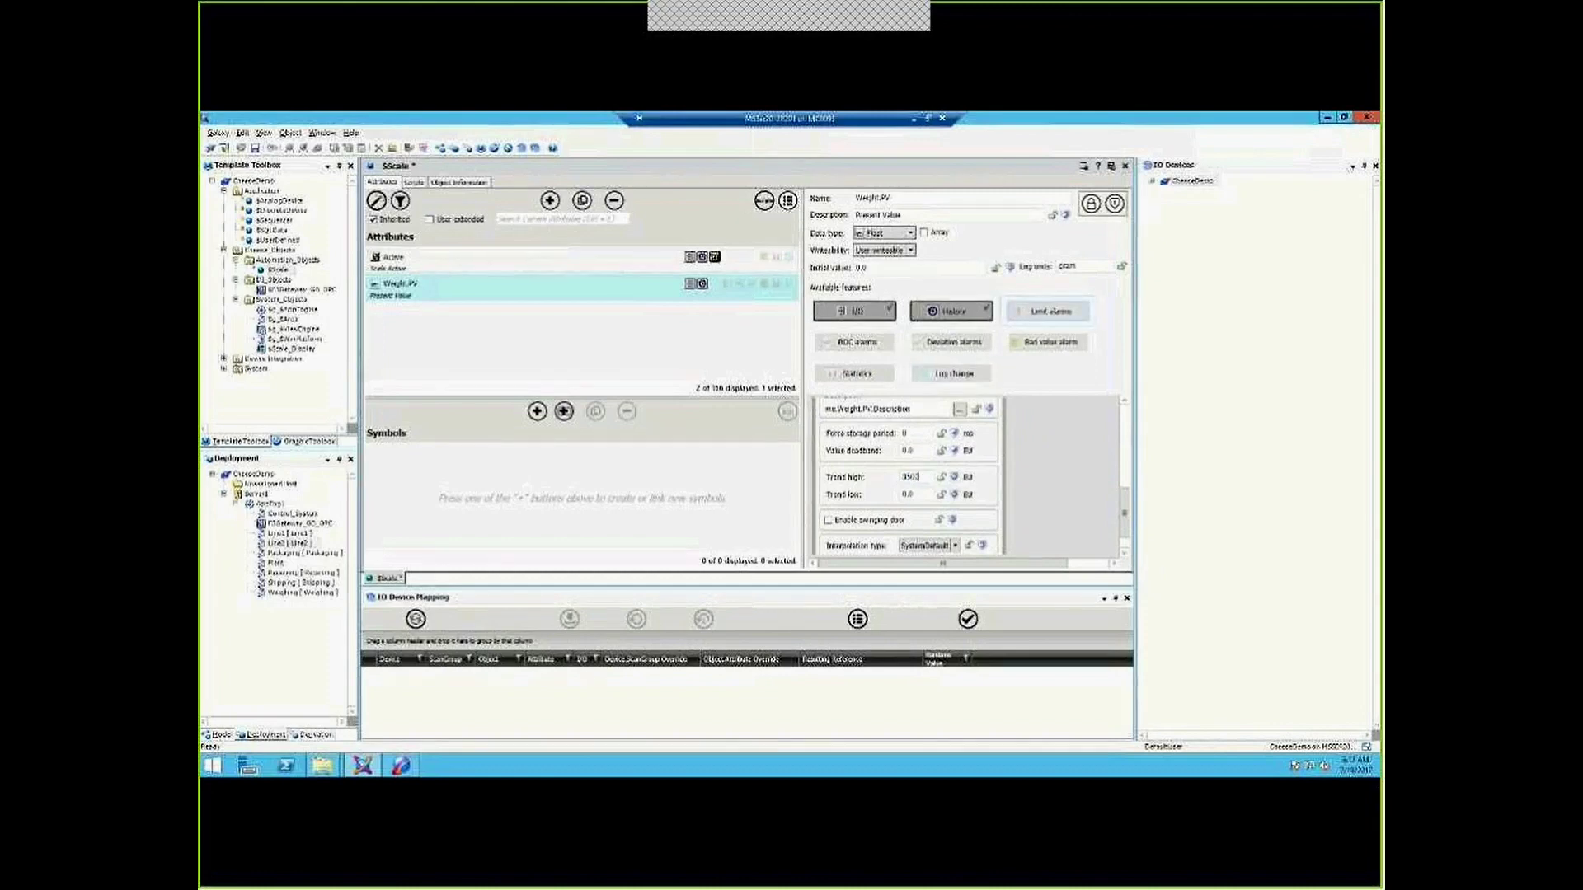
{"action": "left_click", "coordinate": [855, 374]}
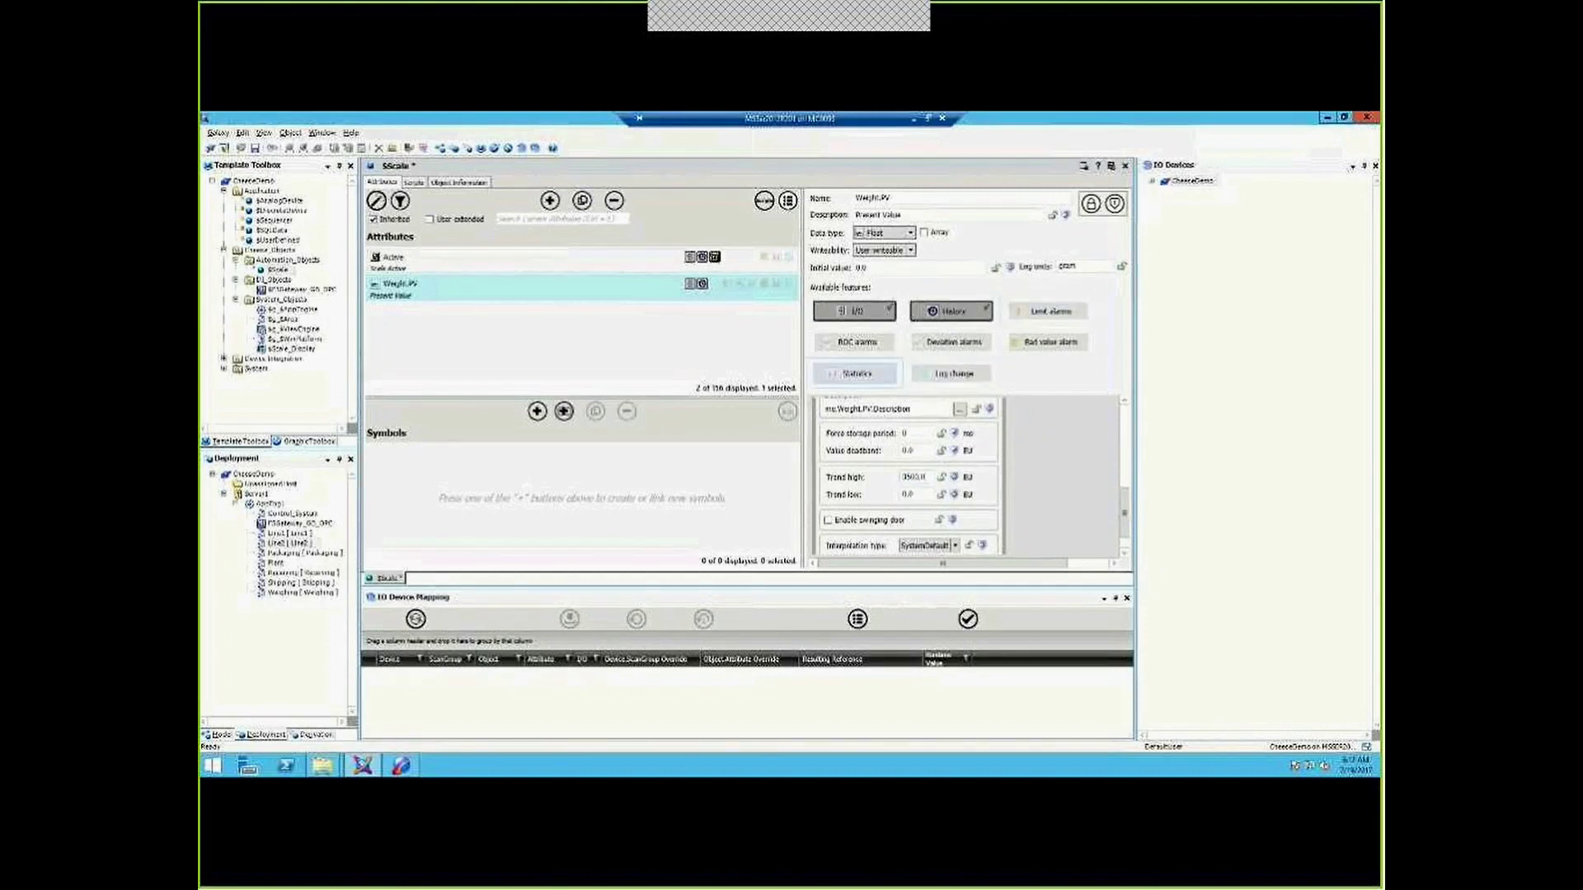
{"action": "left_click_drag", "start_coordinate": [1124, 516], "coordinate": [1124, 530]}
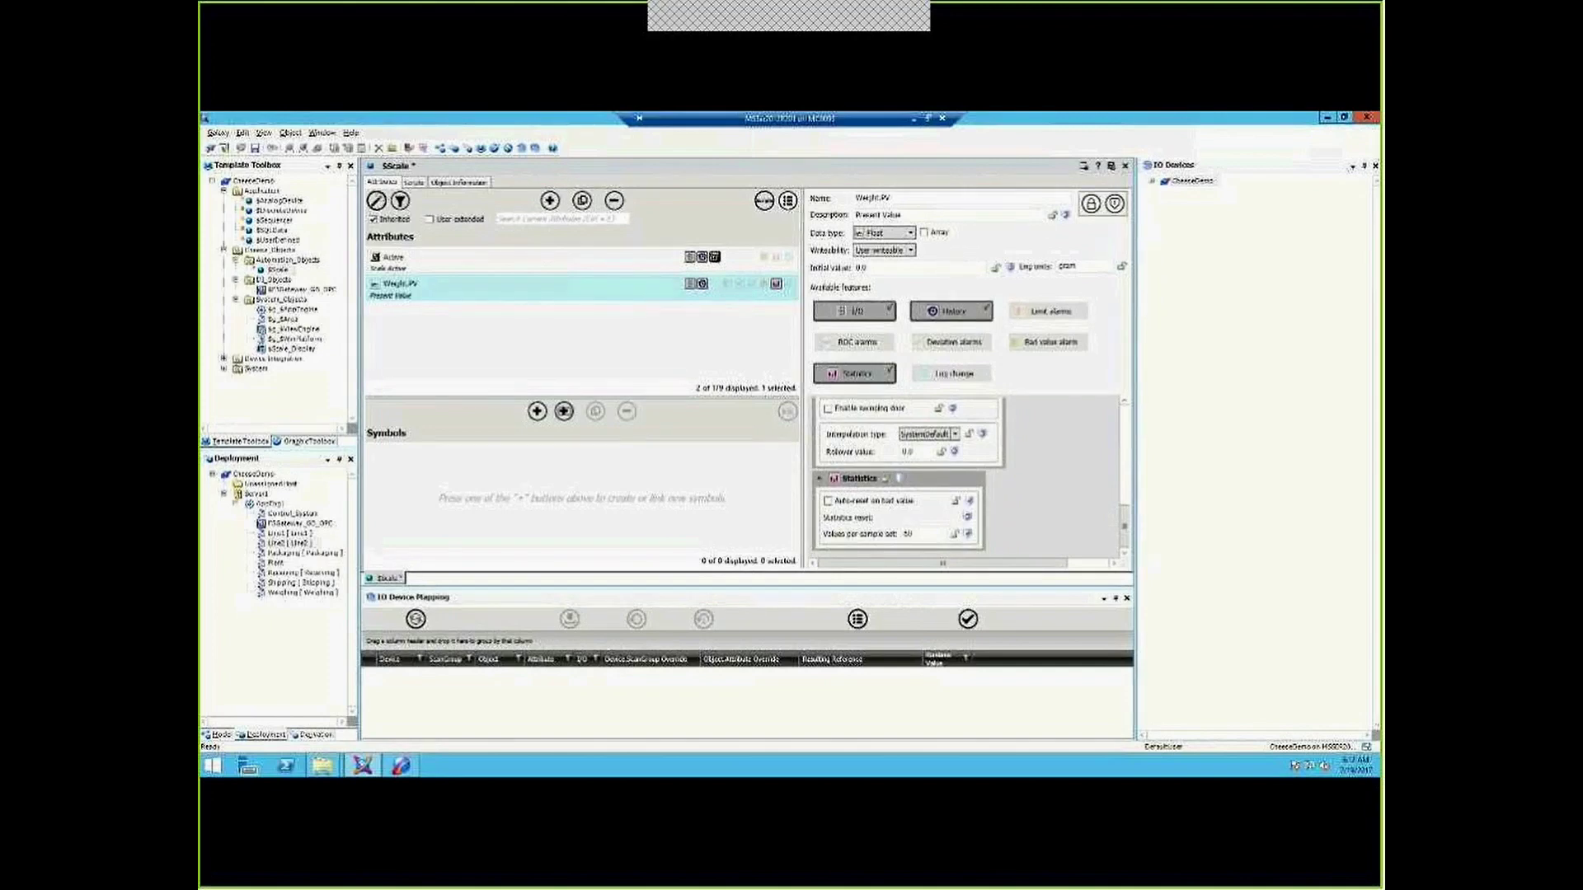
Step: Close the IO Devices and IO Device Mapping views and add a symbol named ScaleDisplay to the template
{"action": "left_click", "coordinate": [1375, 166]}
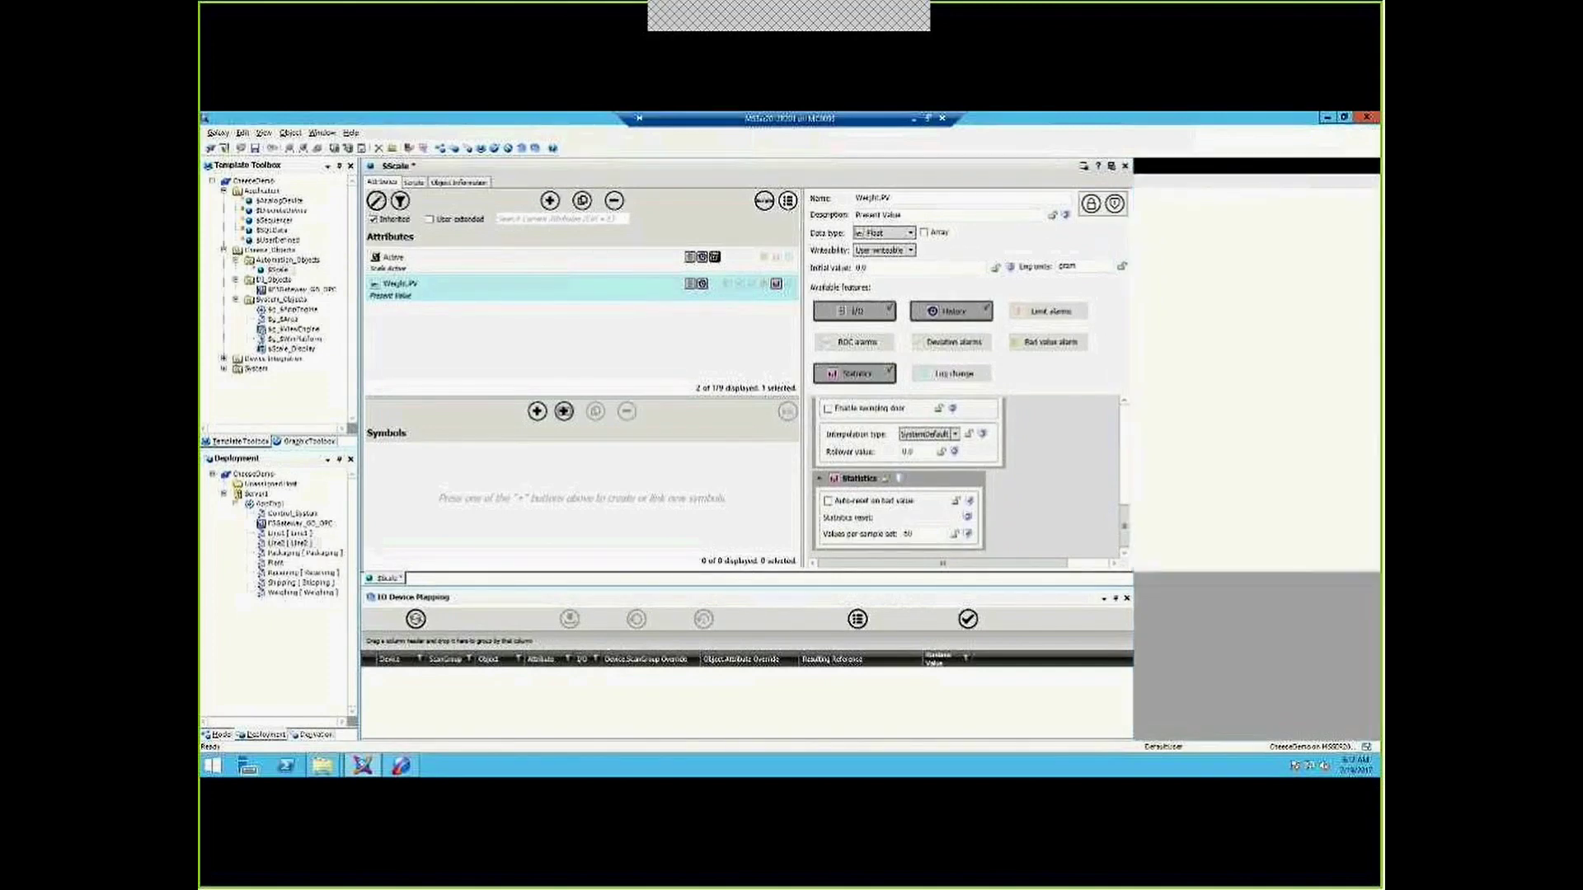
{"action": "left_click", "coordinate": [1376, 599]}
{"action": "left_click", "coordinate": [655, 488]}
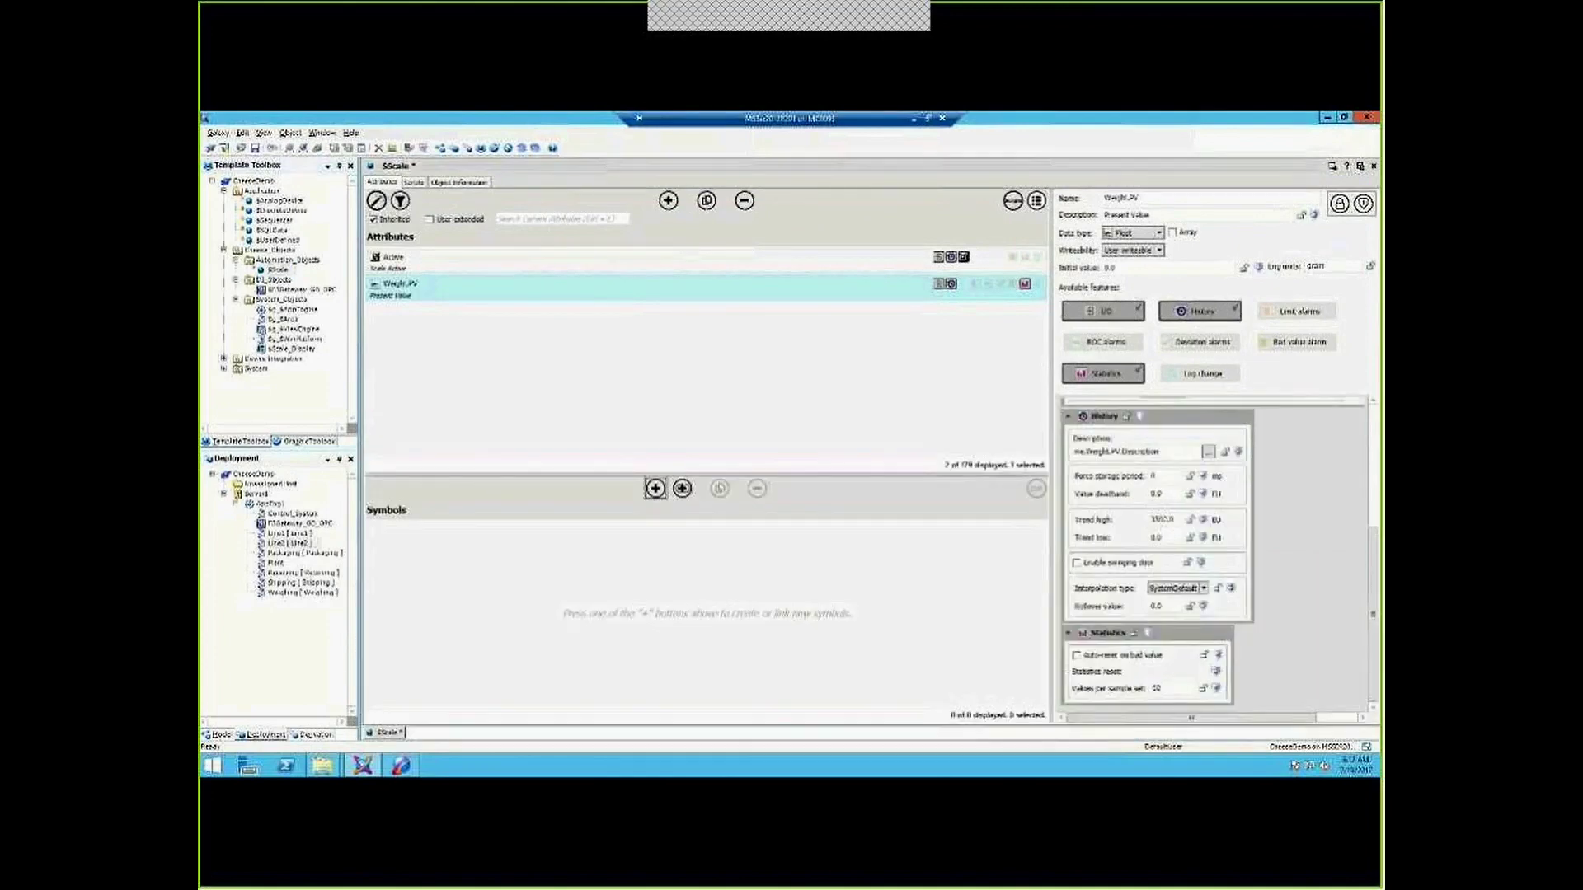
{"action": "left_click", "coordinate": [654, 488]}
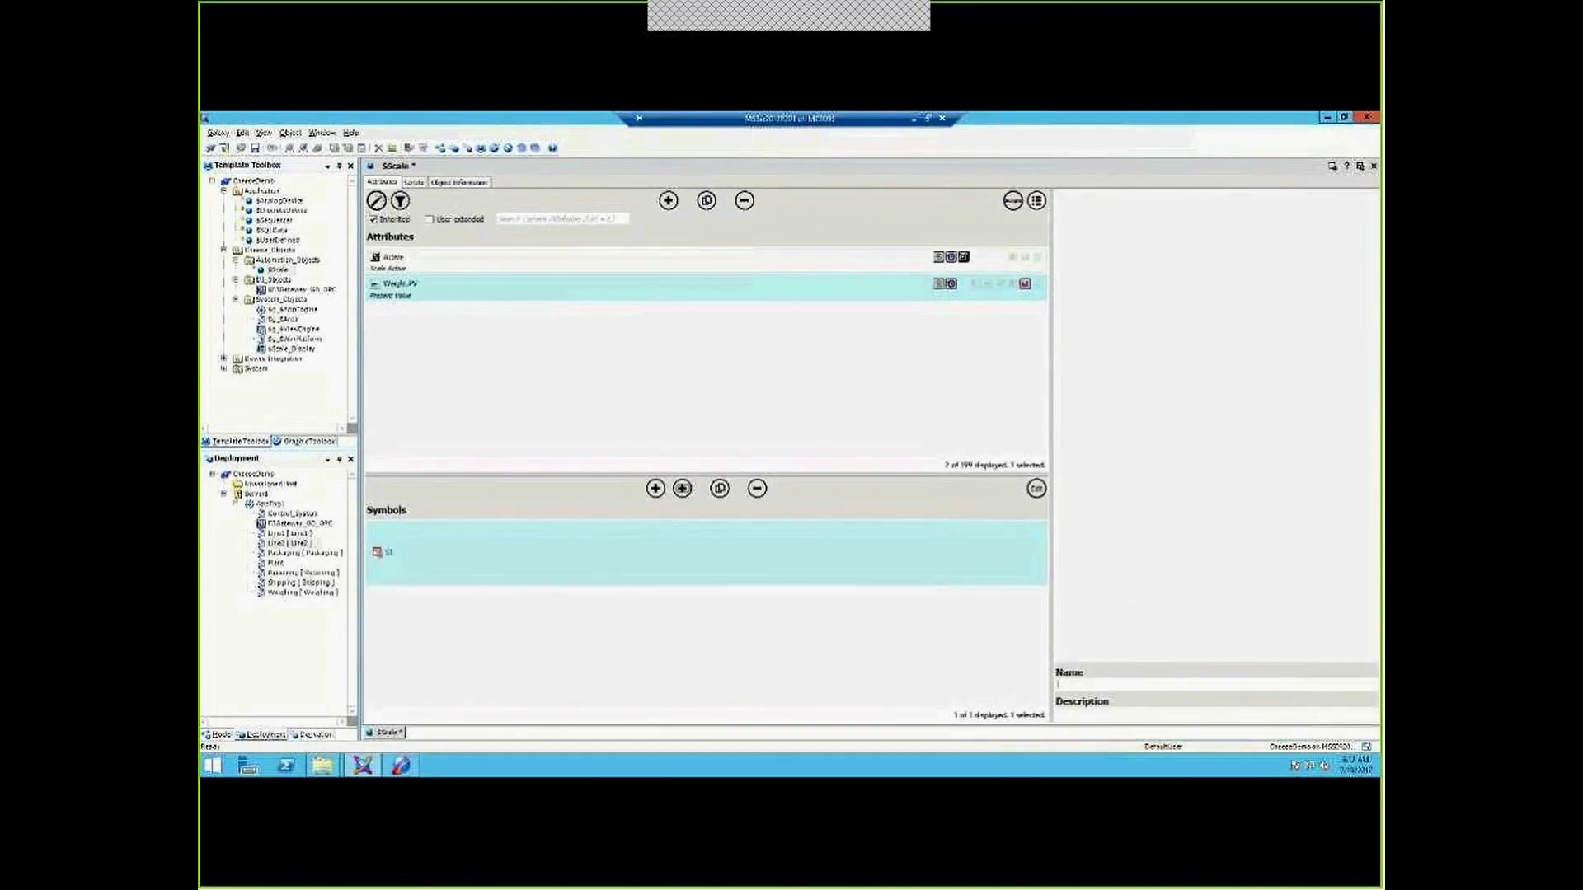
{"action": "type", "text": "ScaleDisplay"}
{"action": "key", "text": "Return"}
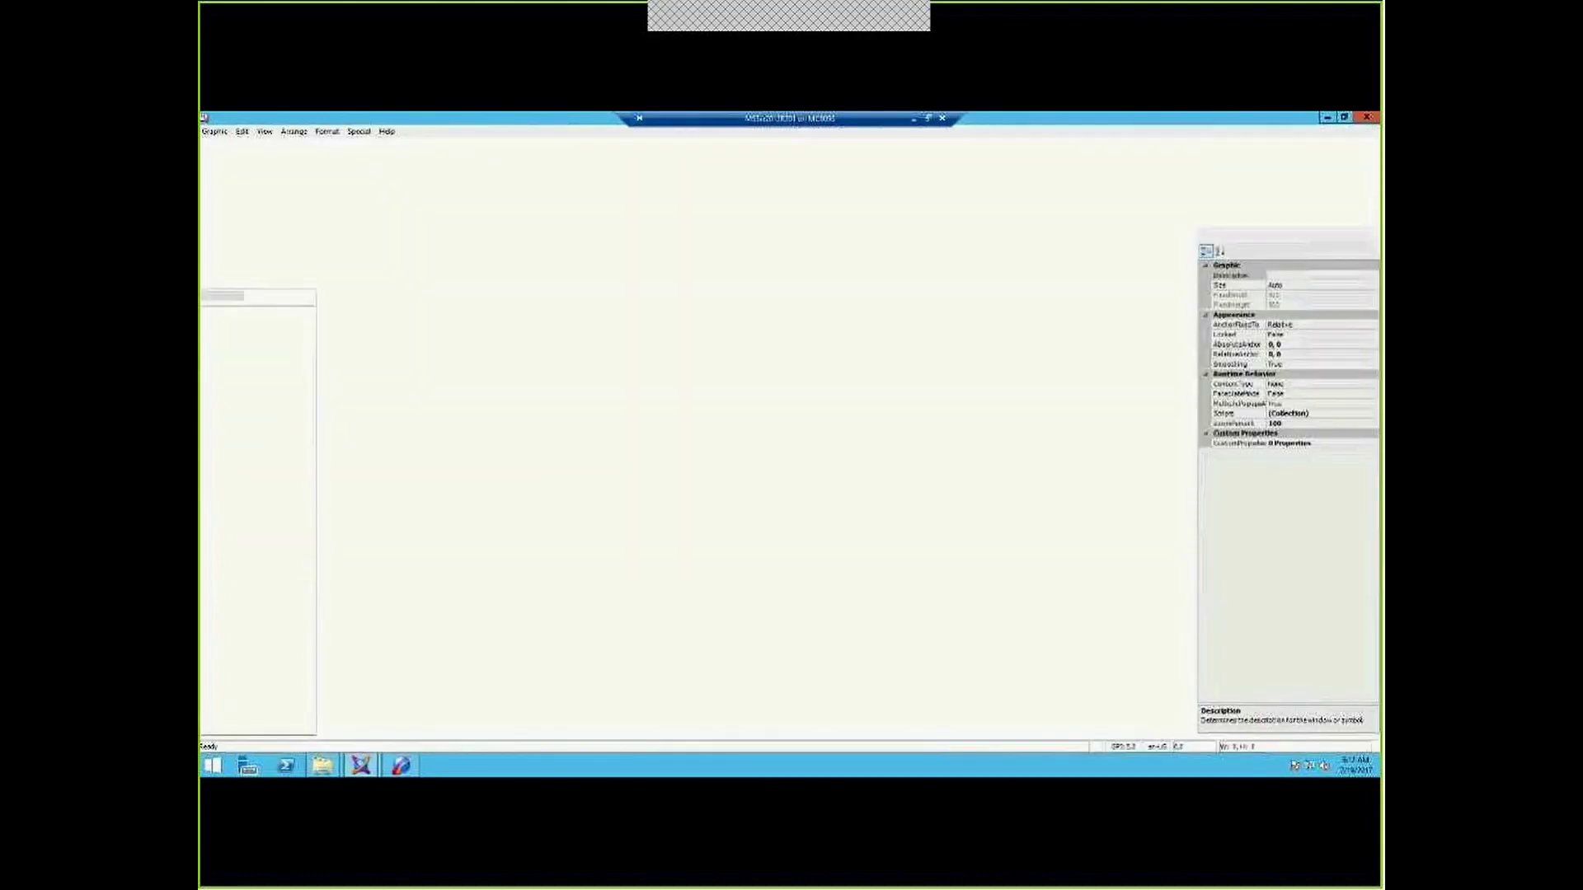
Step: Embed the SA_NumericDataBlock_Cheese graphic in the ScaleDisplay symbol at about X 100, Y 60
{"action": "left_click", "coordinate": [495, 145]}
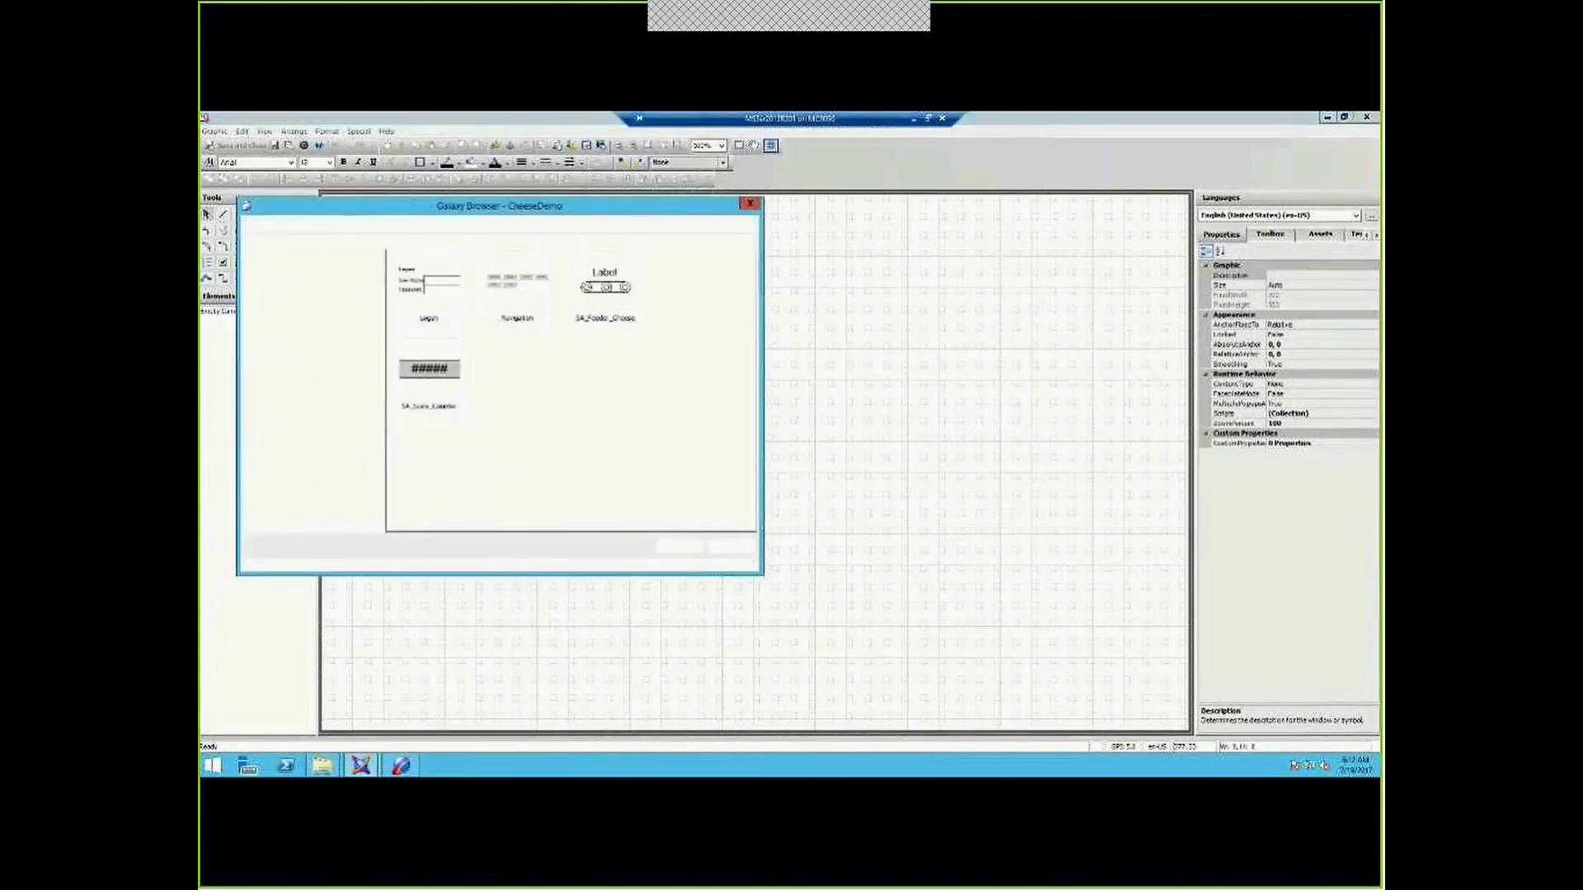
{"action": "double_click", "coordinate": [686, 284]}
{"action": "left_click", "coordinate": [382, 232]}
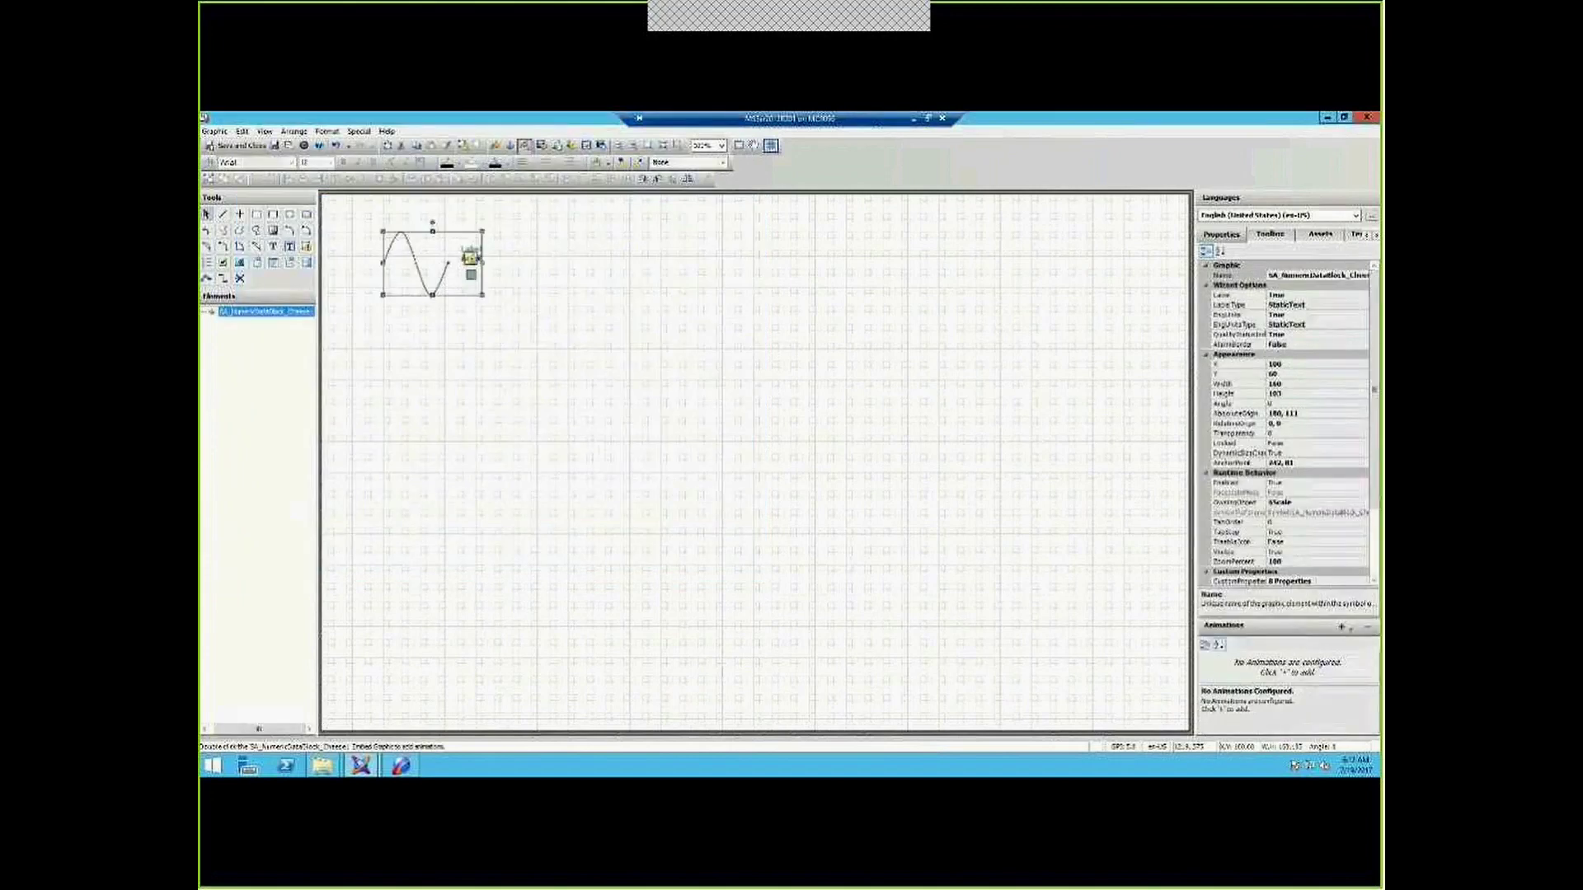
Step: Set the data block's label type to ObjectTagname, change its engineering units type, and save and close the symbol
{"action": "left_click", "coordinate": [1363, 305]}
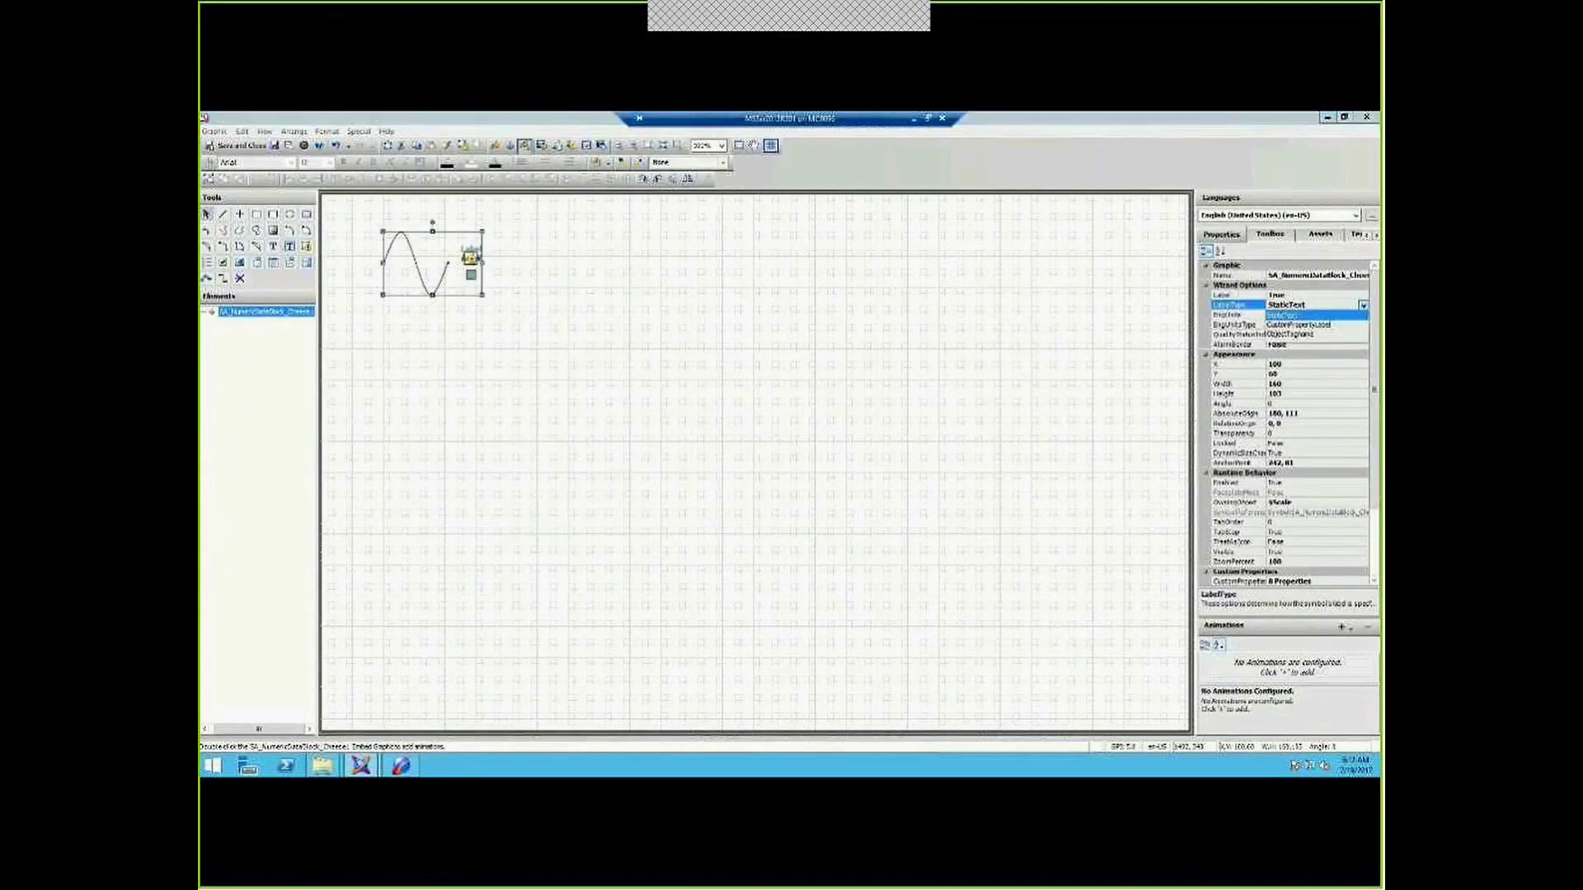
{"action": "left_click", "coordinate": [1290, 335]}
{"action": "left_click", "coordinate": [1303, 325]}
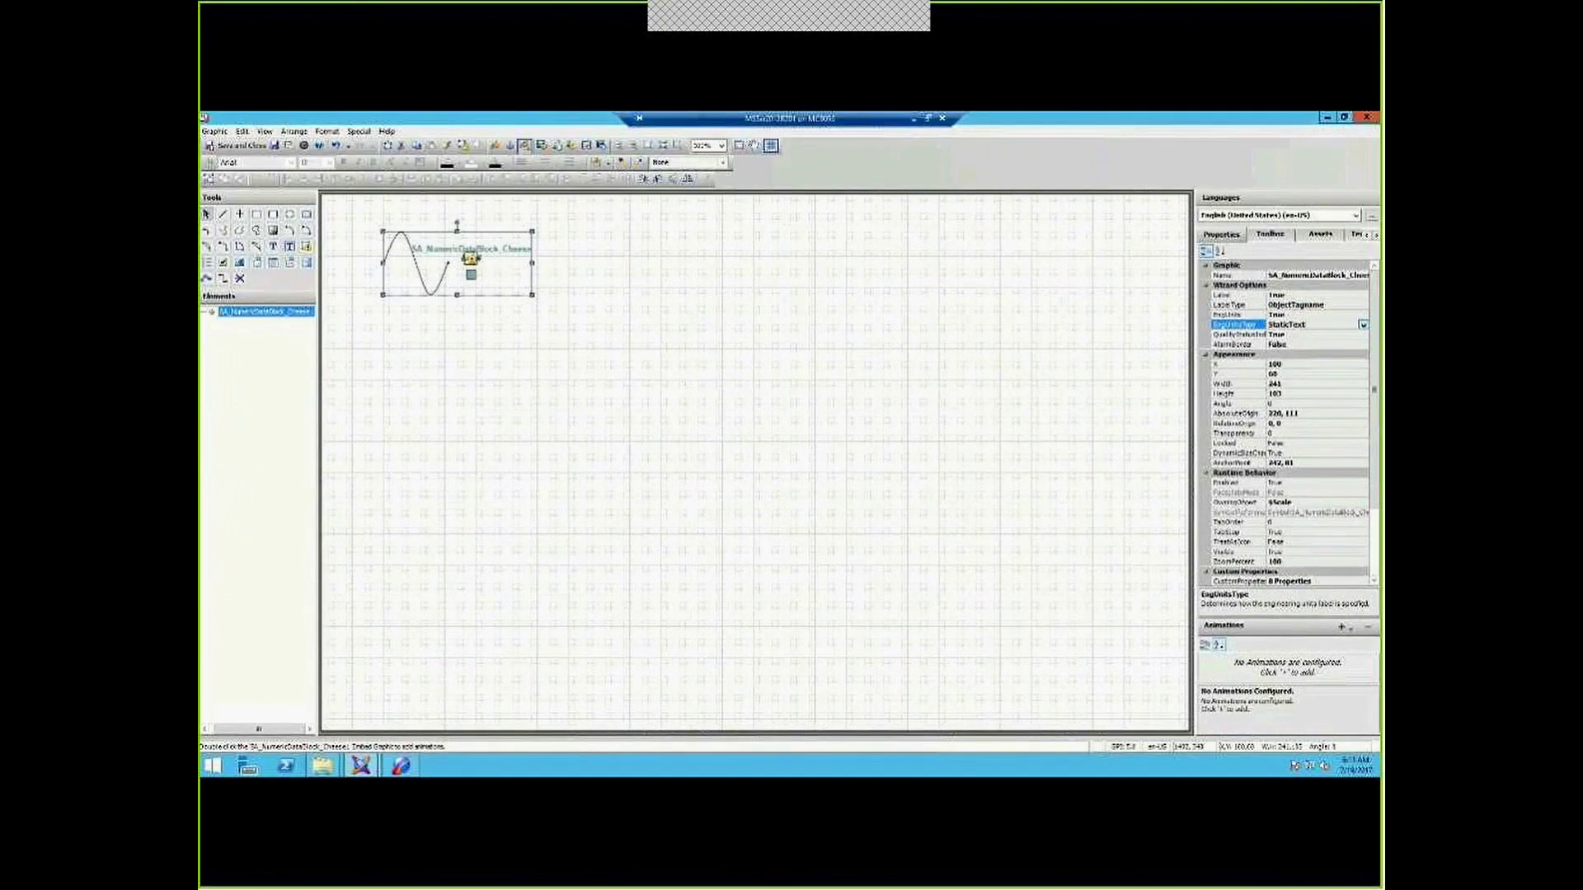
{"action": "left_click", "coordinate": [1363, 324]}
{"action": "left_click", "coordinate": [1306, 345]}
{"action": "left_click", "coordinate": [238, 145]}
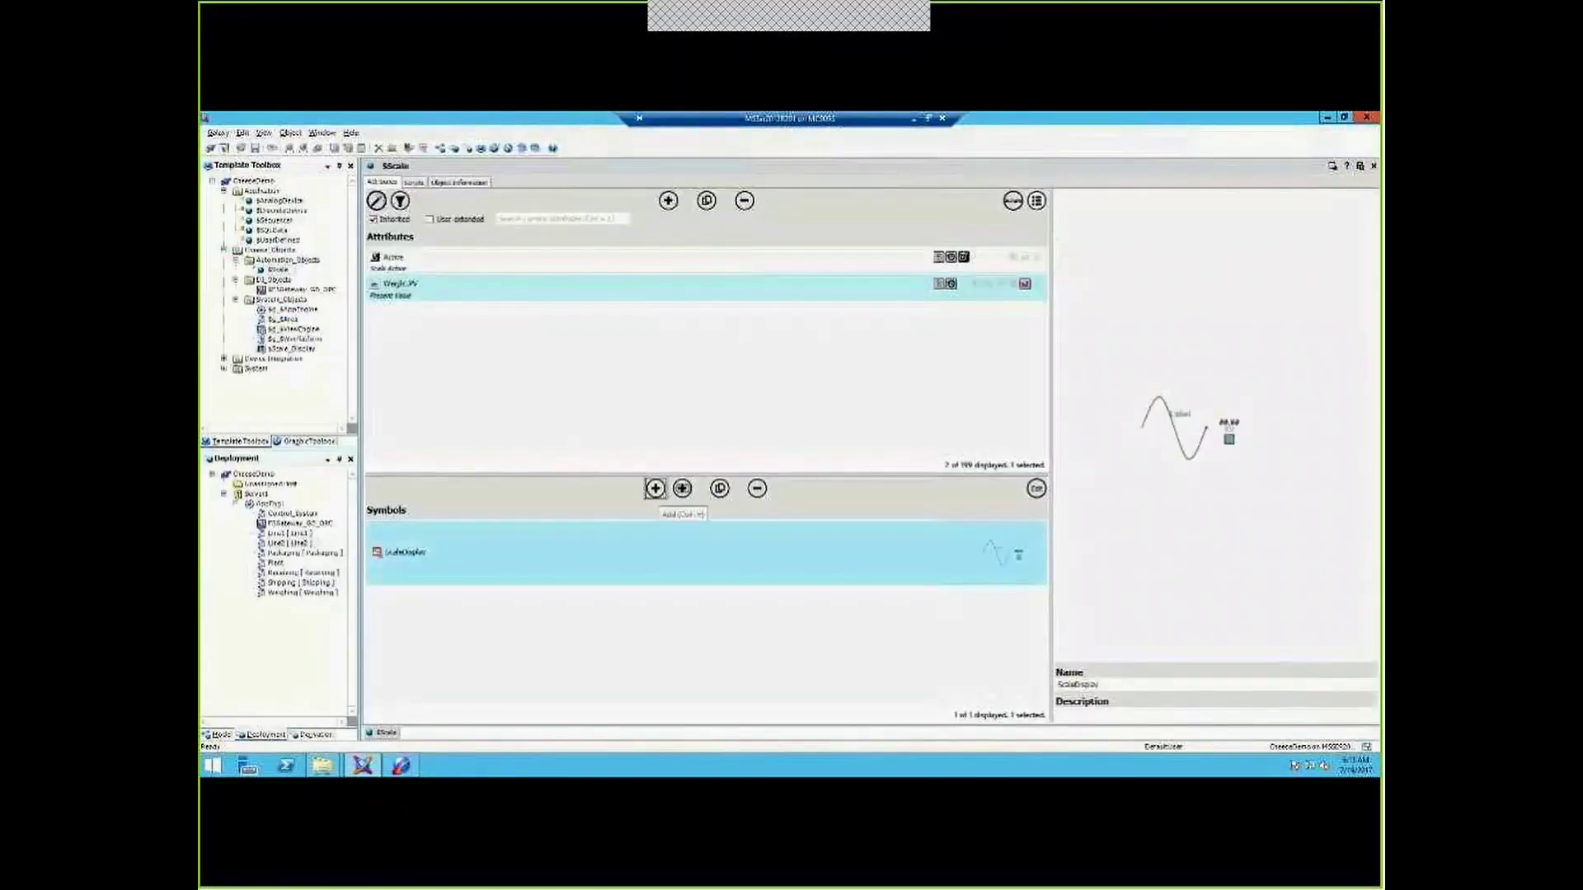
Step: Add a second symbol named ScaleFace to the template and open it for graphic editing
{"action": "left_click", "coordinate": [655, 488]}
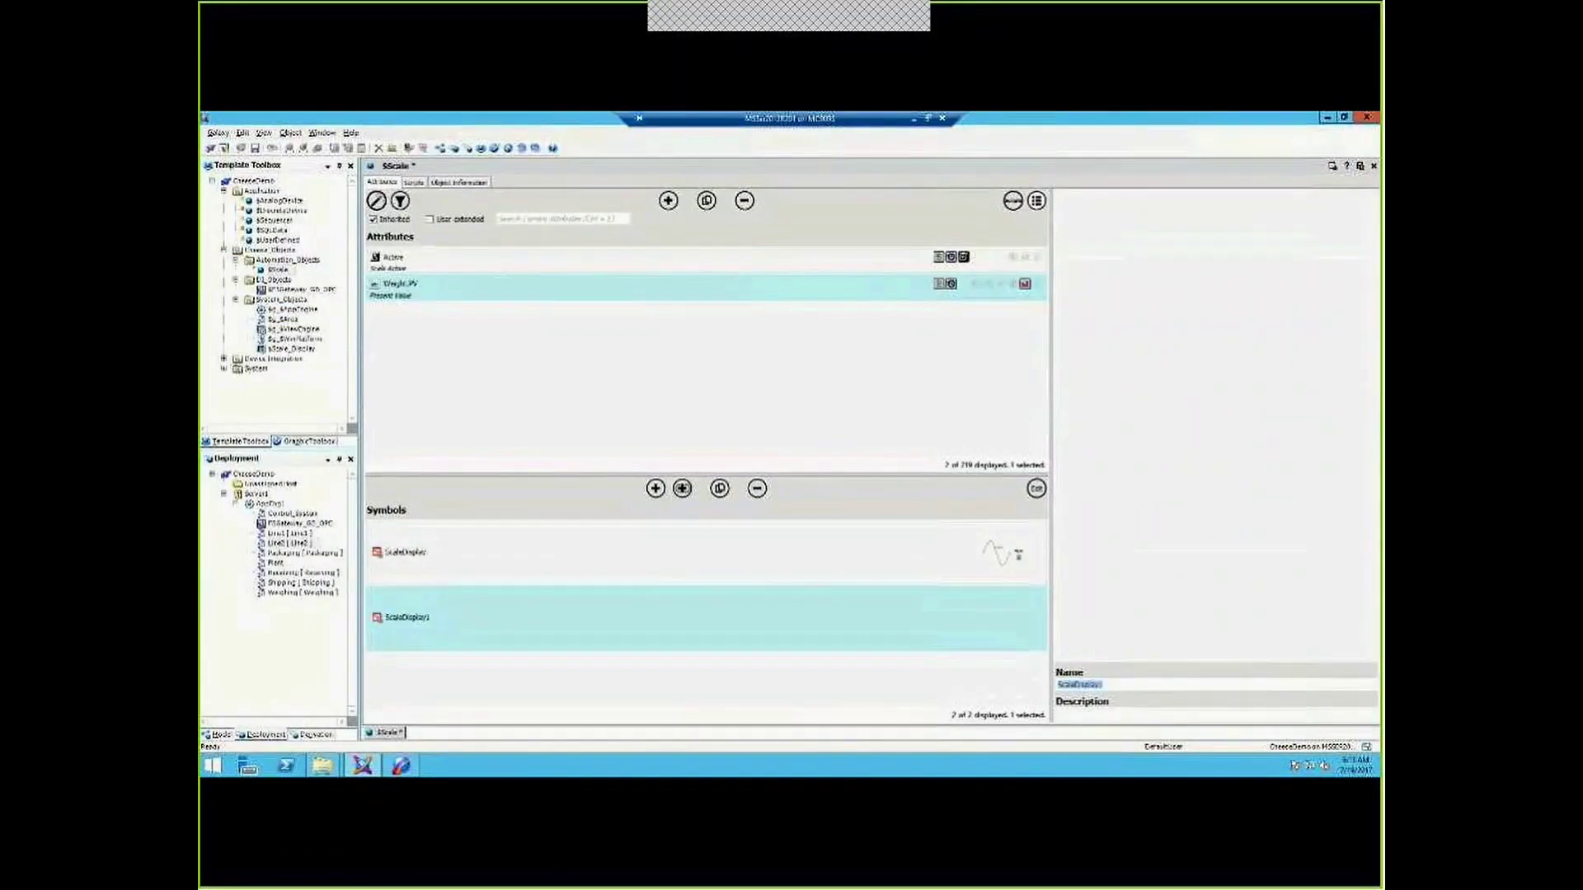
{"action": "type", "text": "ScaleFace"}
{"action": "key", "text": "Return"}
{"action": "double_click", "coordinate": [405, 617]}
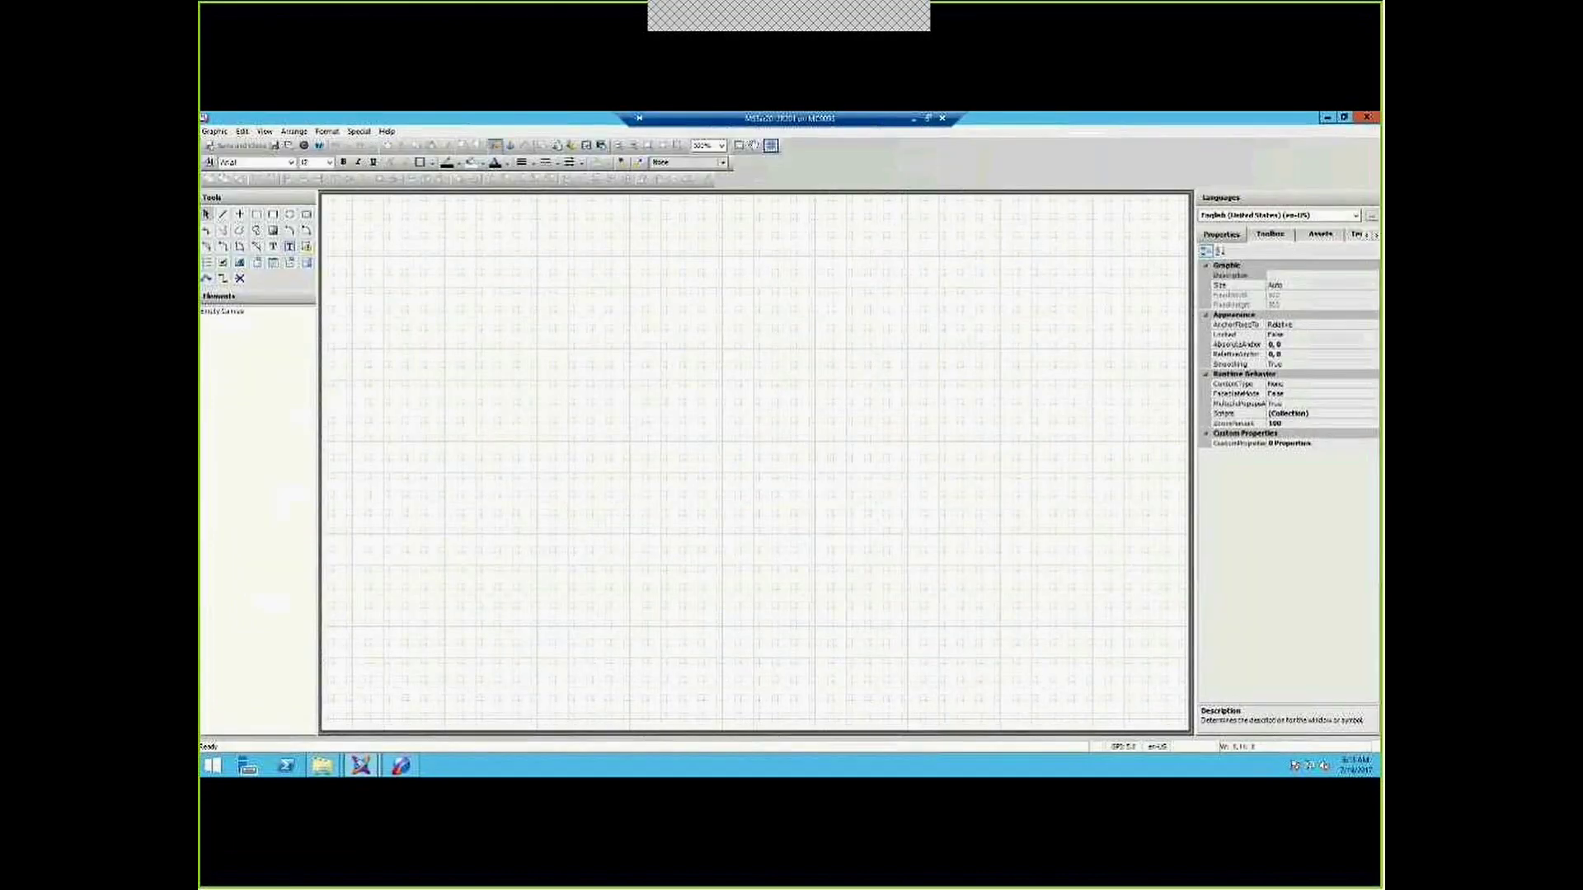
Step: Embed the SA_Feeder_Cheese graphic in the new symbol at about X 150, Y 100
{"action": "left_click", "coordinate": [495, 145]}
{"action": "double_click", "coordinate": [695, 284]}
{"action": "left_click", "coordinate": [417, 258]}
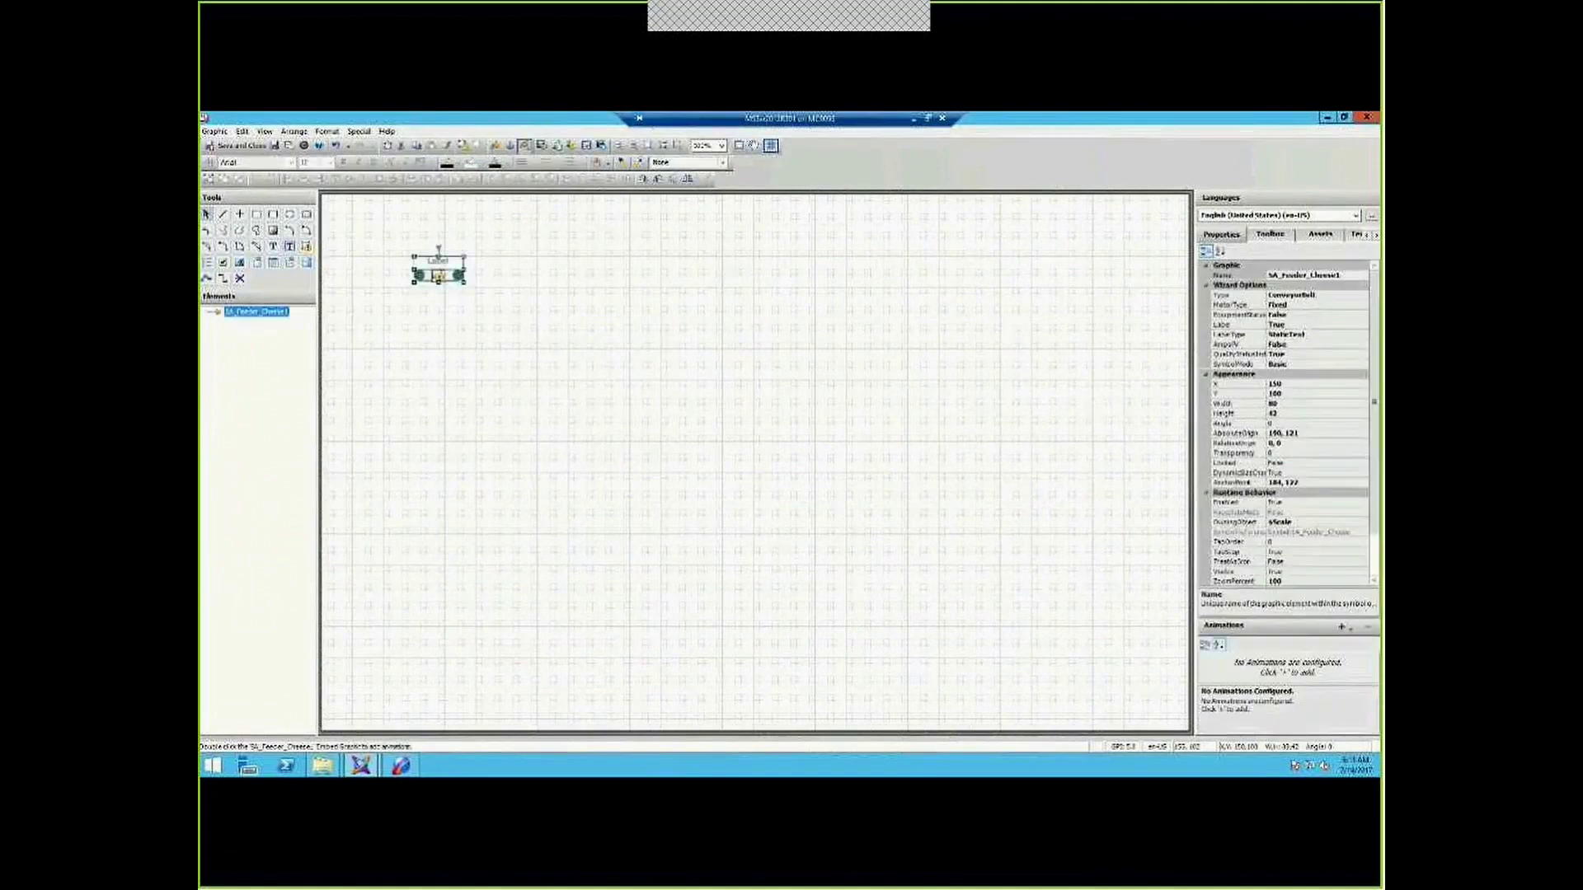
Step: Set the label type of the embedded SA_Feeder_Cheese graphic to ObjectTagname
{"action": "left_click", "coordinate": [1236, 324]}
{"action": "left_click", "coordinate": [1240, 335]}
{"action": "left_click", "coordinate": [1364, 334]}
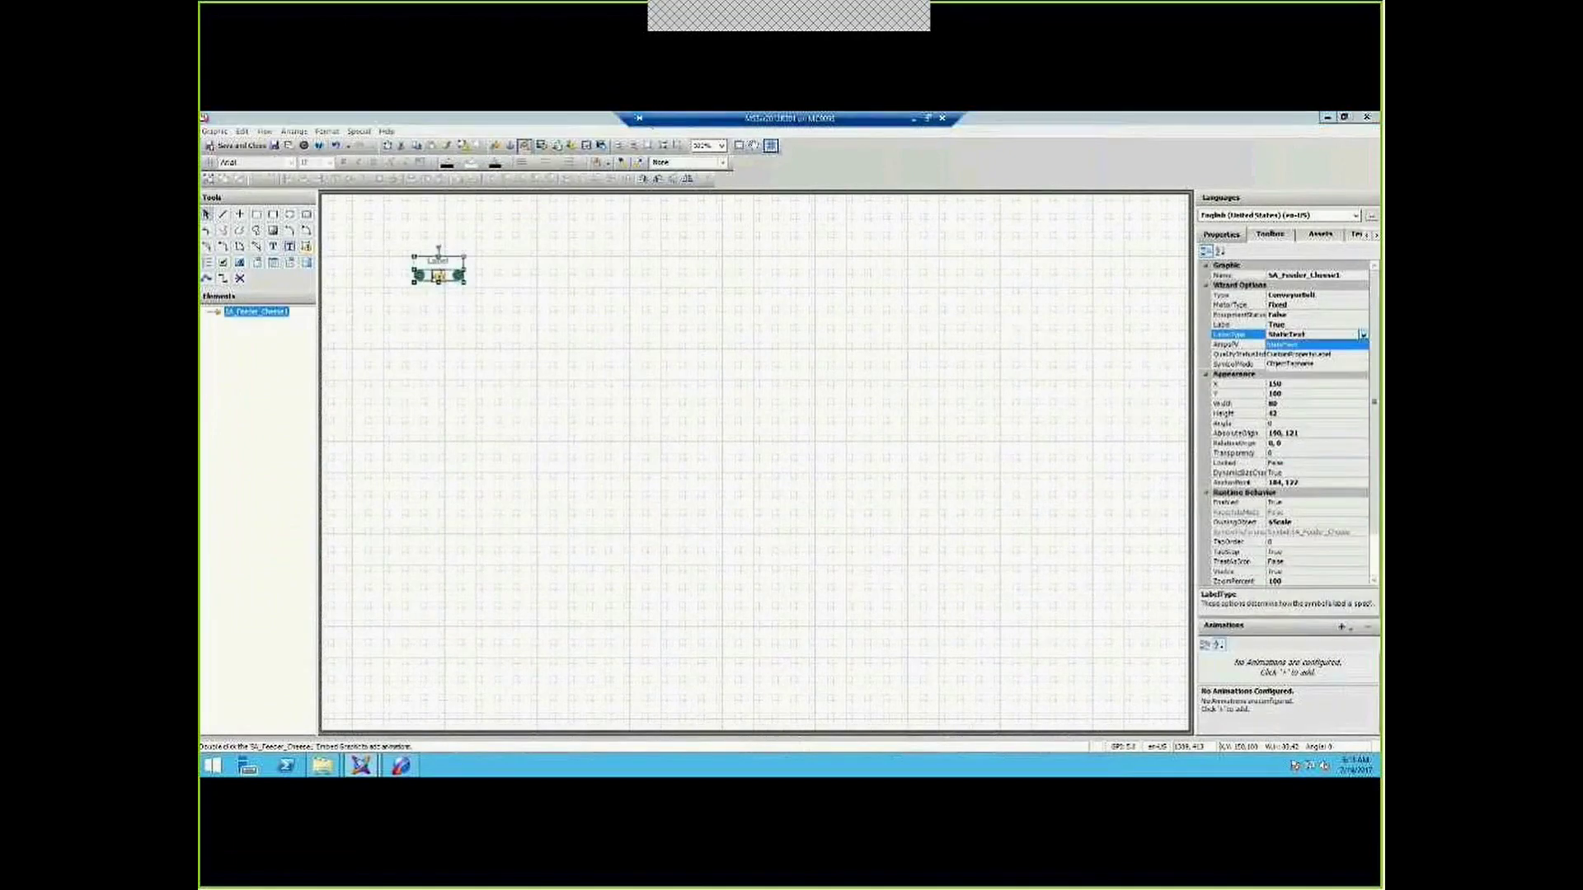
{"action": "left_click", "coordinate": [1291, 364]}
{"action": "left_click", "coordinate": [1291, 364]}
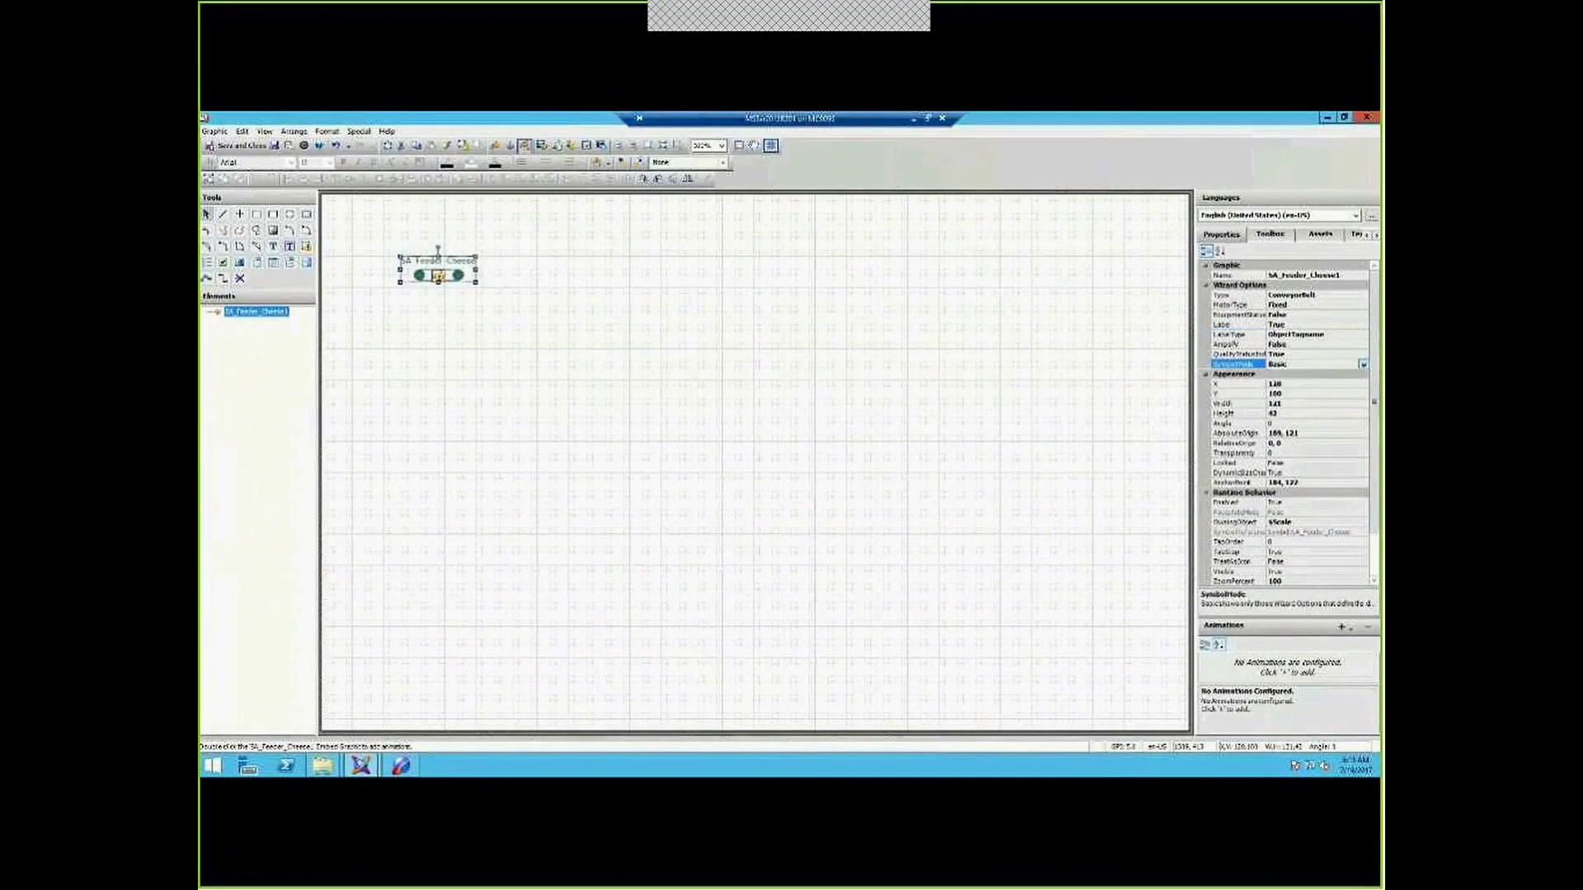
Step: Change the feeder graphic's symbol mode to Advanced and set its AlarmBorder option to True
{"action": "left_click", "coordinate": [1364, 364]}
{"action": "left_click", "coordinate": [1286, 384]}
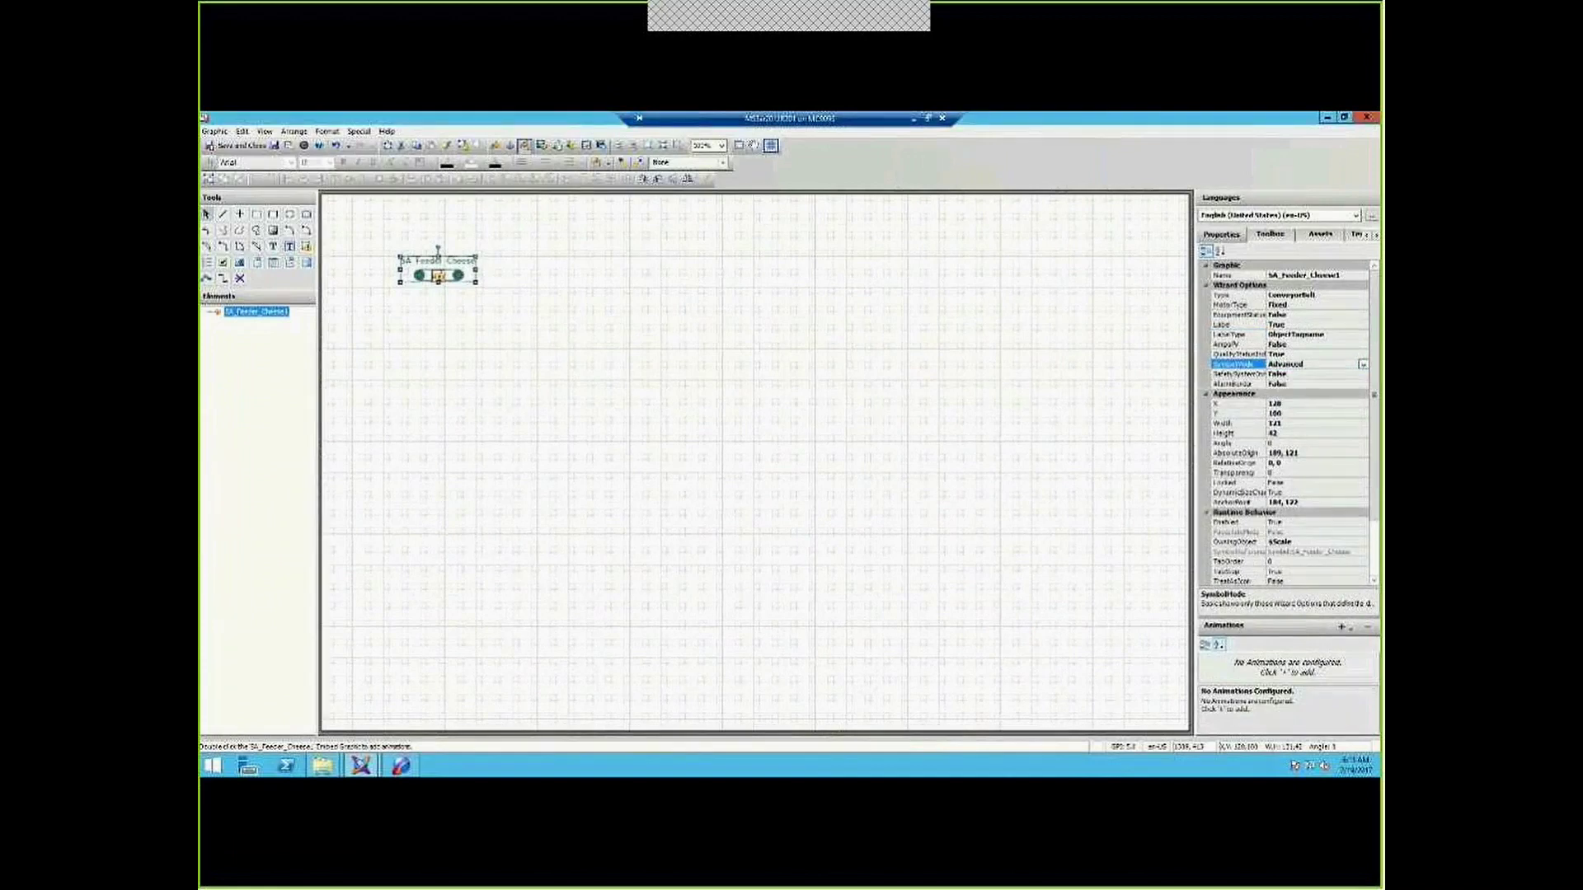
{"action": "left_click", "coordinate": [1291, 384]}
{"action": "left_click", "coordinate": [1364, 384]}
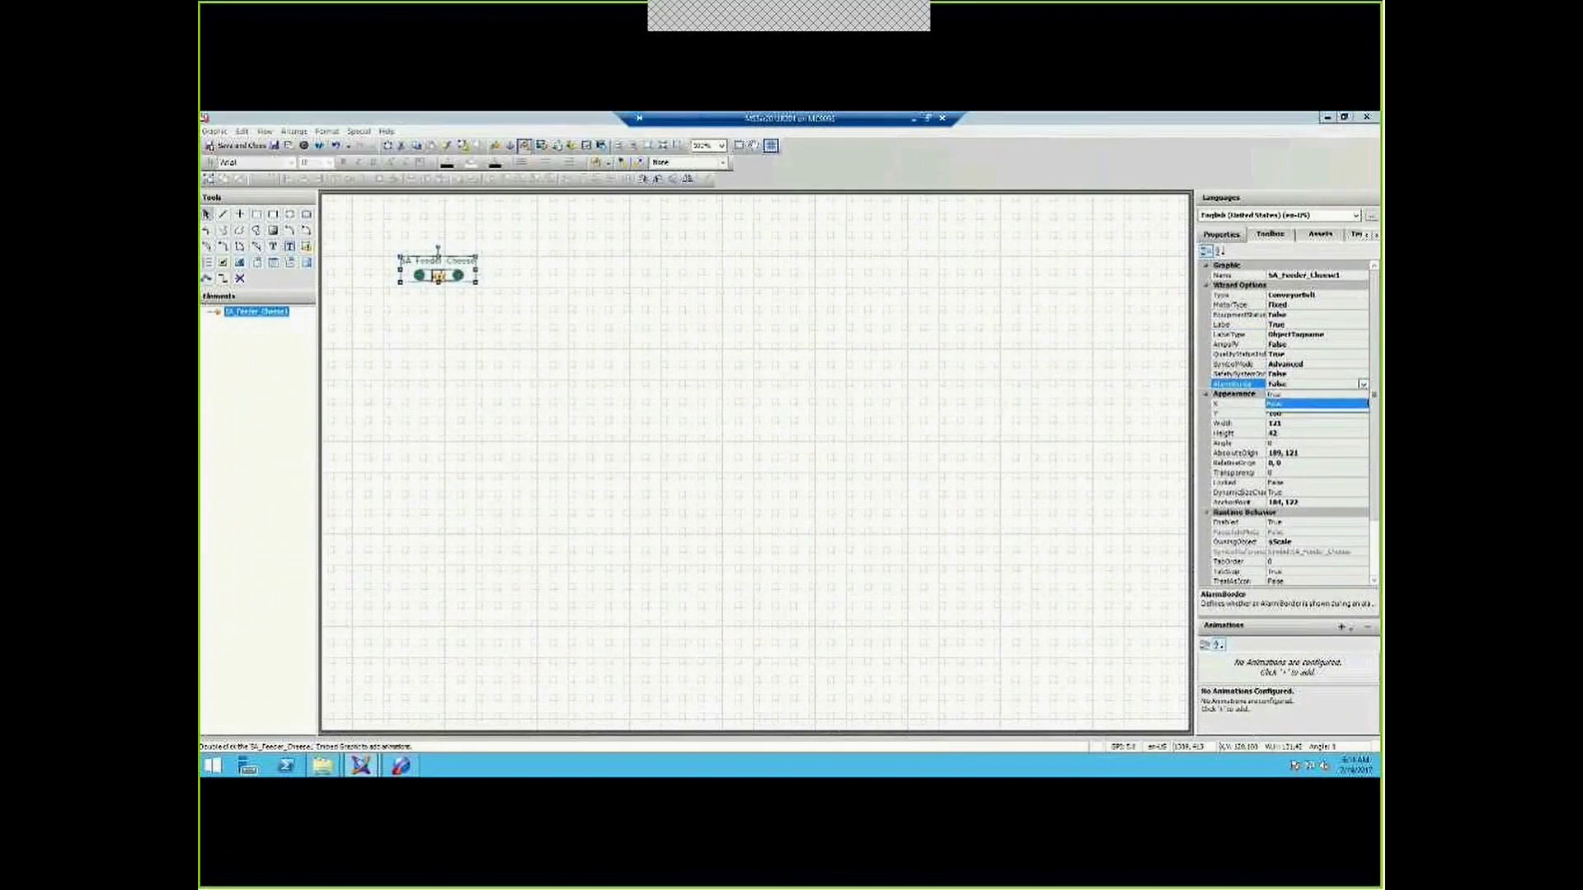
{"action": "left_click", "coordinate": [1286, 394]}
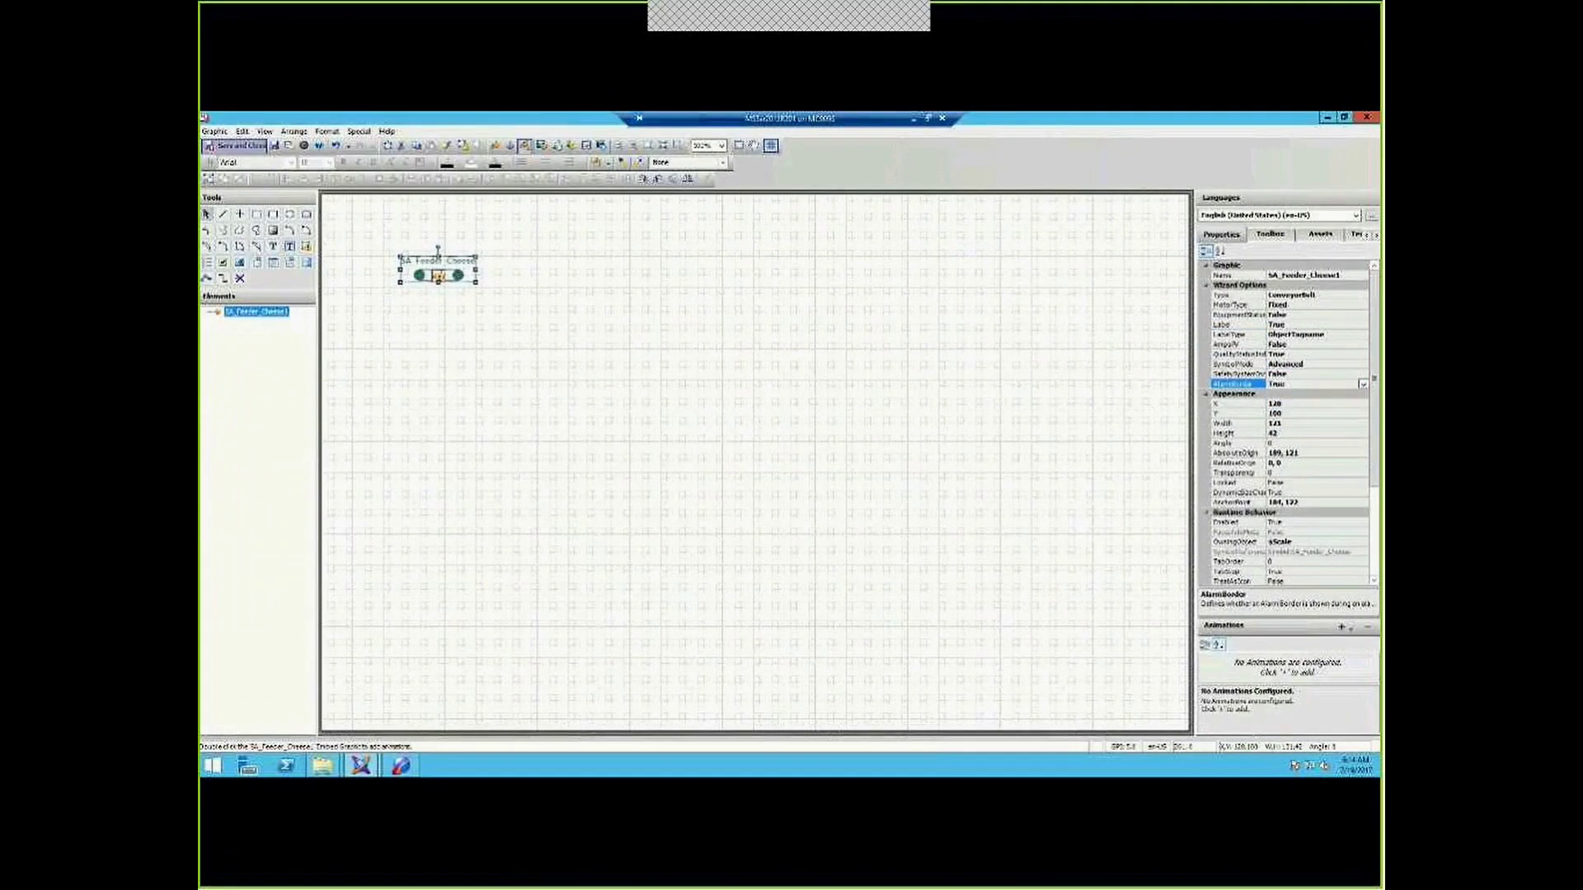
Step: Save and close the ScaleFeeder symbol, and close the $Scale template with its changes saved
{"action": "left_click", "coordinate": [235, 145]}
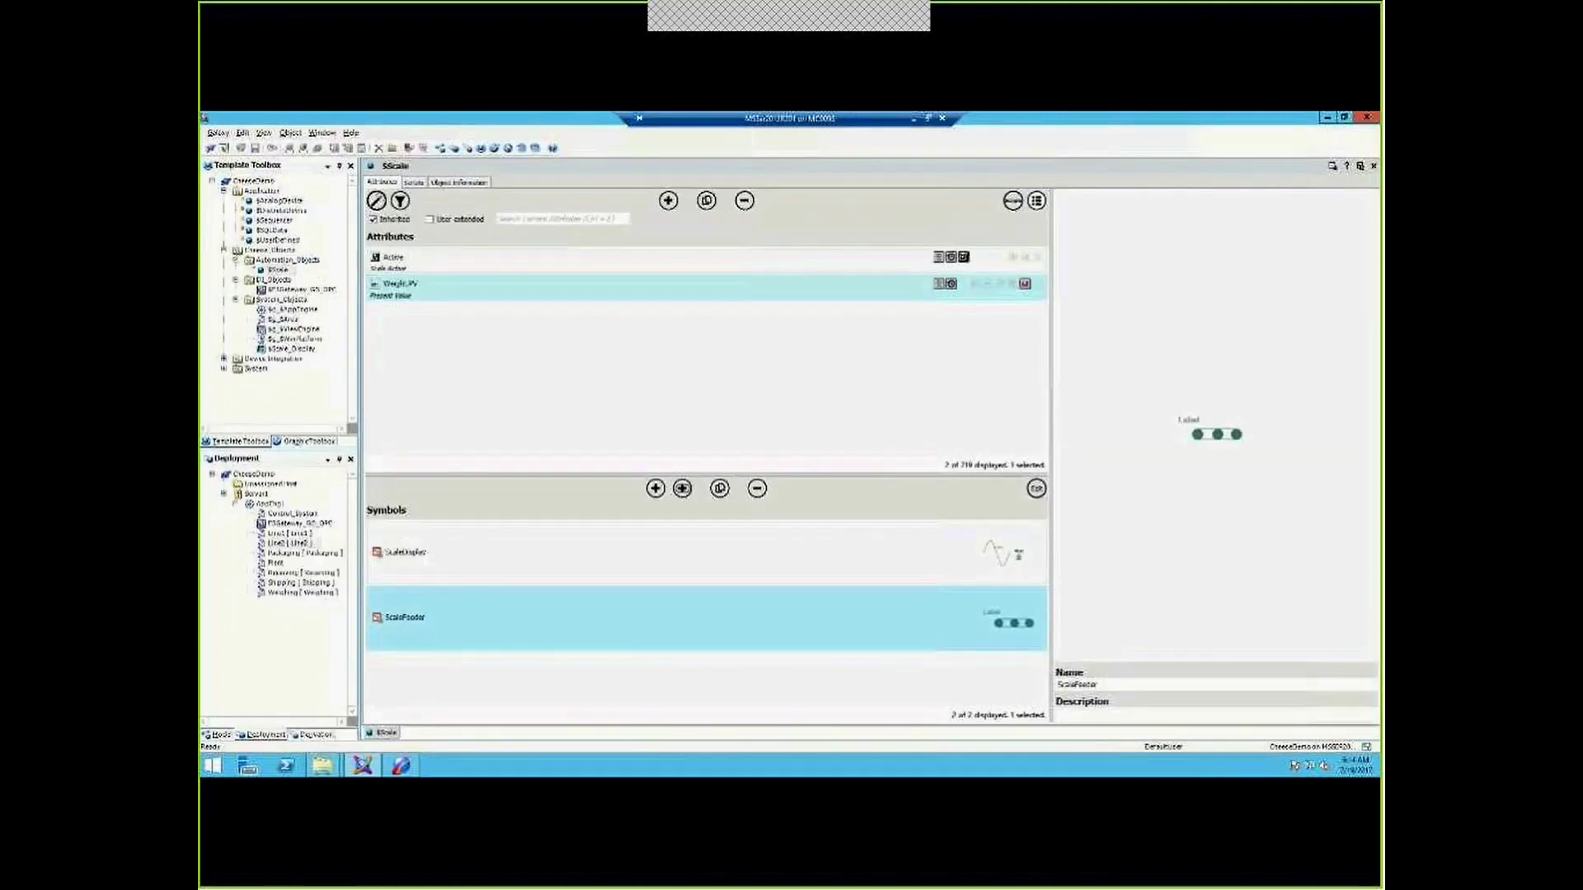
{"action": "left_click", "coordinate": [1360, 166]}
{"action": "left_click", "coordinate": [813, 493]}
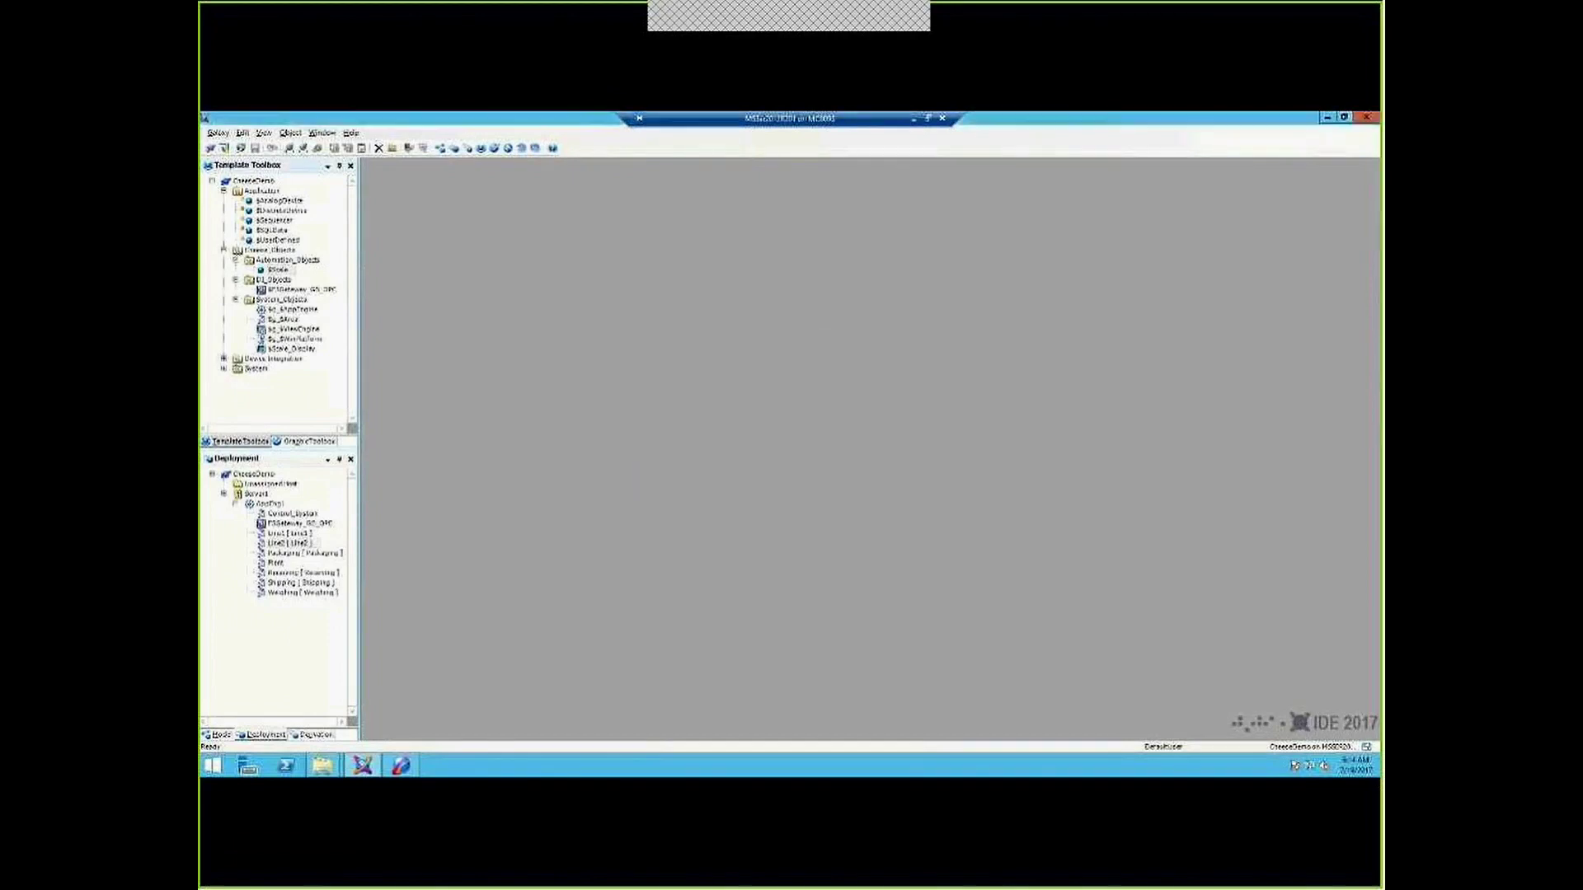
Step: Create an instance of the $Scale template and name it Scale100
{"action": "right_click", "coordinate": [279, 270]}
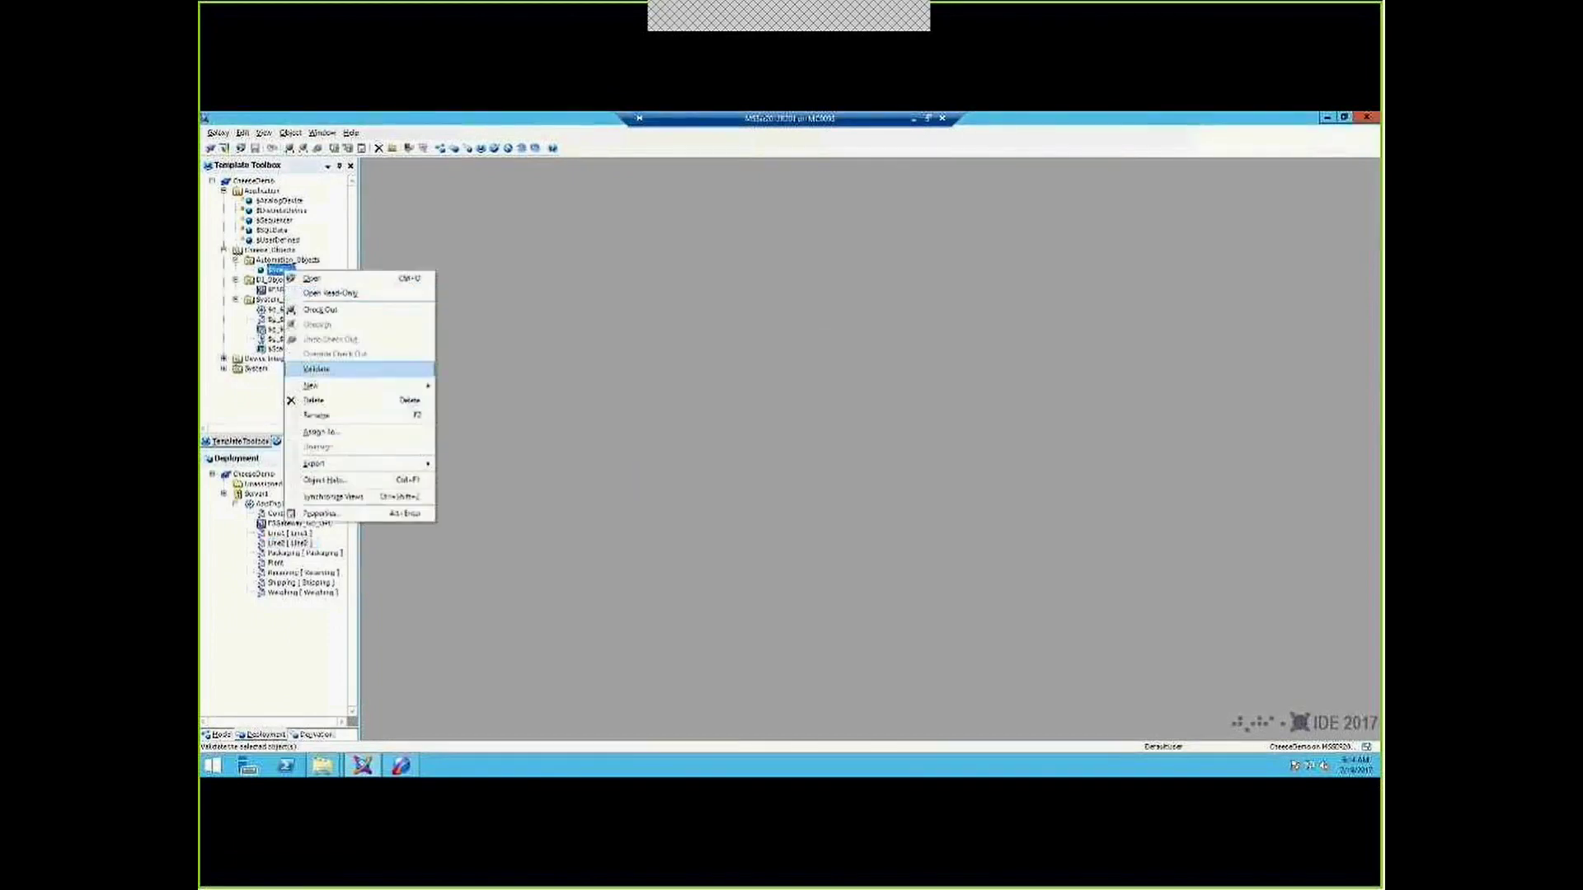
{"action": "mouse_move", "coordinate": [310, 385]}
{"action": "left_click", "coordinate": [466, 385]}
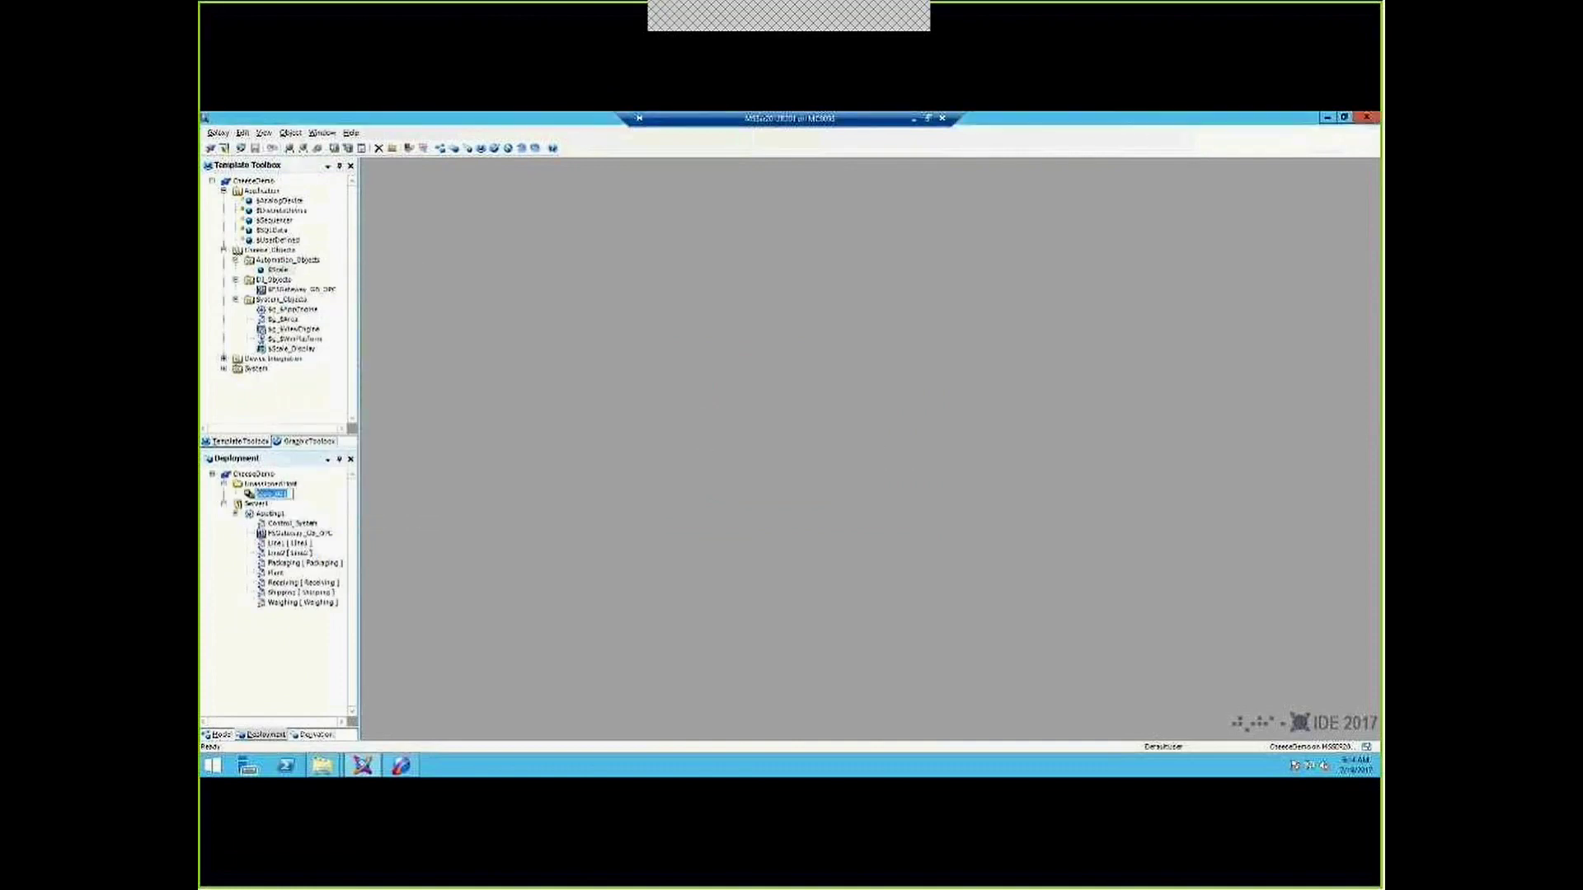
{"action": "type", "text": "Scale100"}
{"action": "key", "text": "Return"}
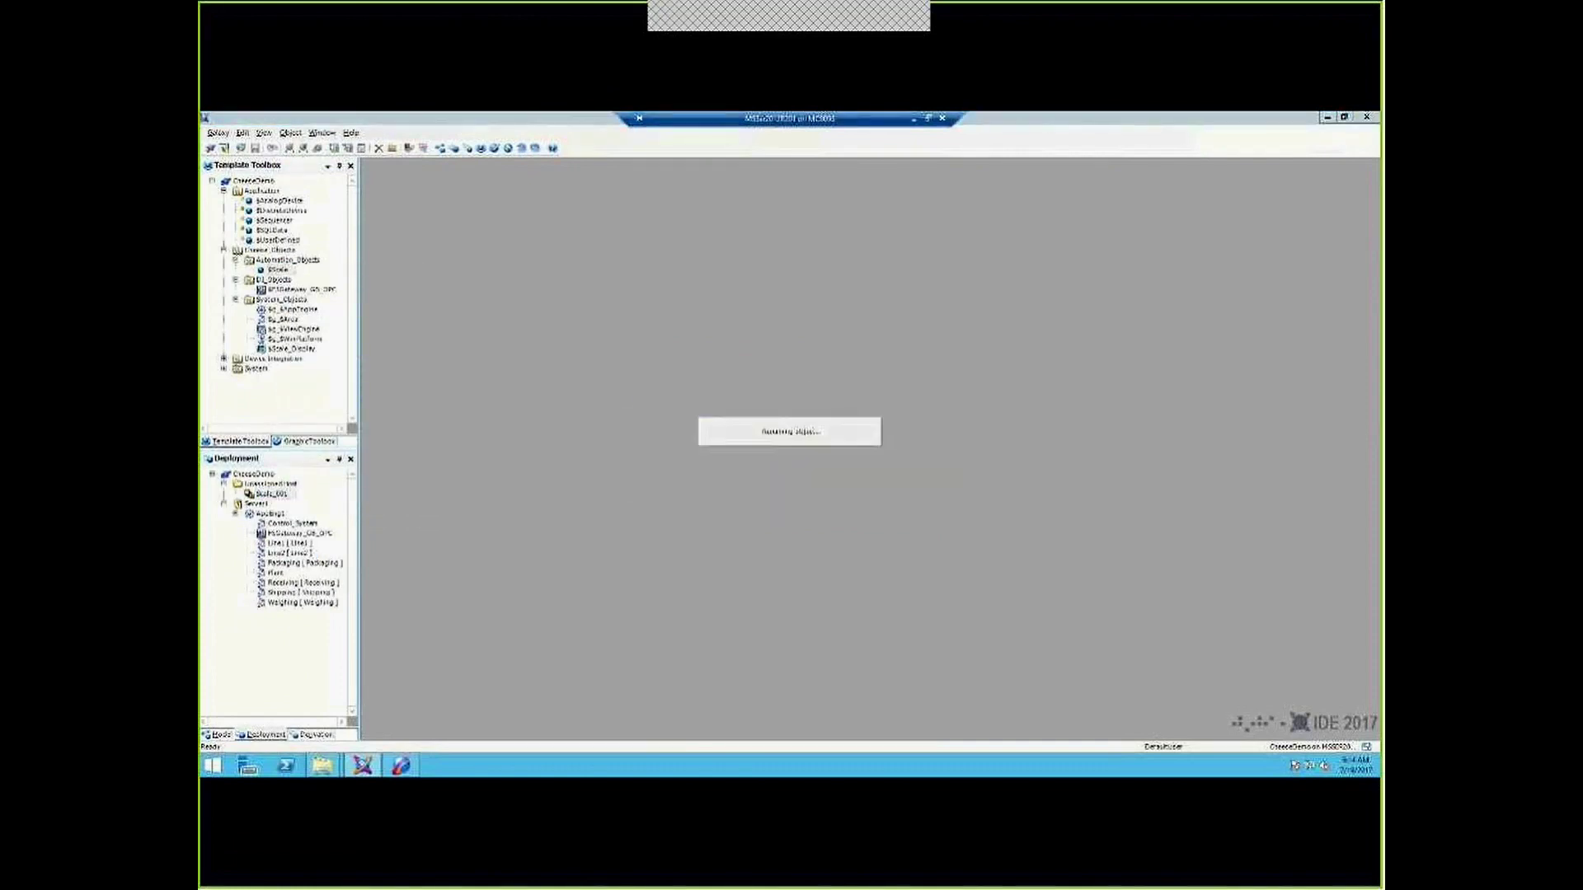
Step: Create a second $Scale instance named Scale101 and assign both scale instances to the Line1 area
{"action": "right_click", "coordinate": [278, 270]}
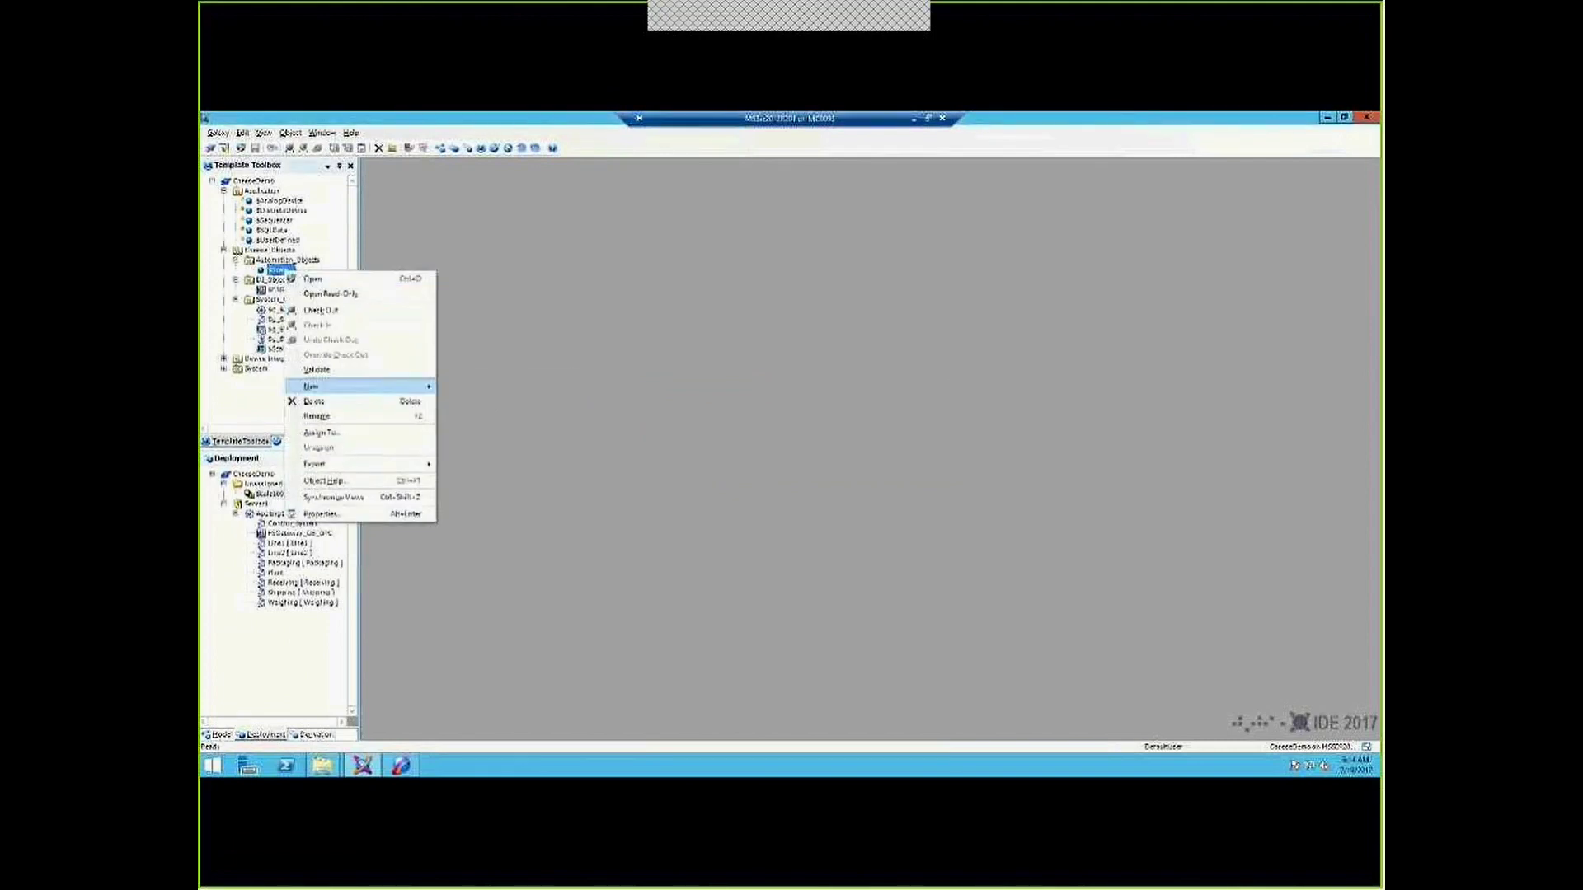
{"action": "left_click", "coordinate": [478, 386]}
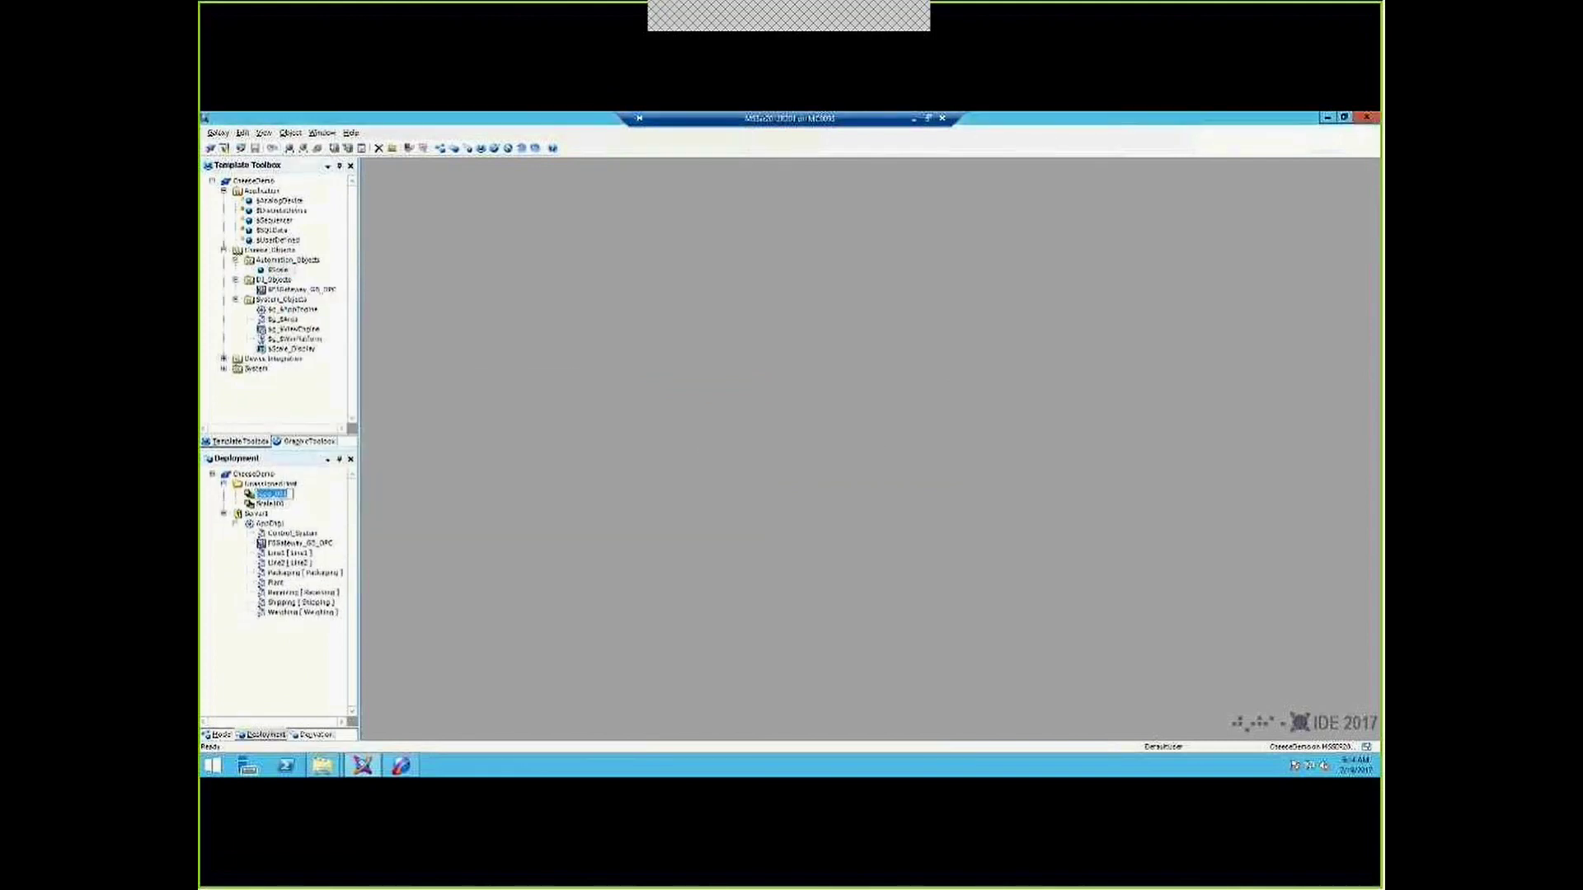
{"action": "key", "text": "BackSpace"}
{"action": "key", "text": "BackSpace"}
{"action": "type", "text": "200"}
{"action": "key", "text": "Return"}
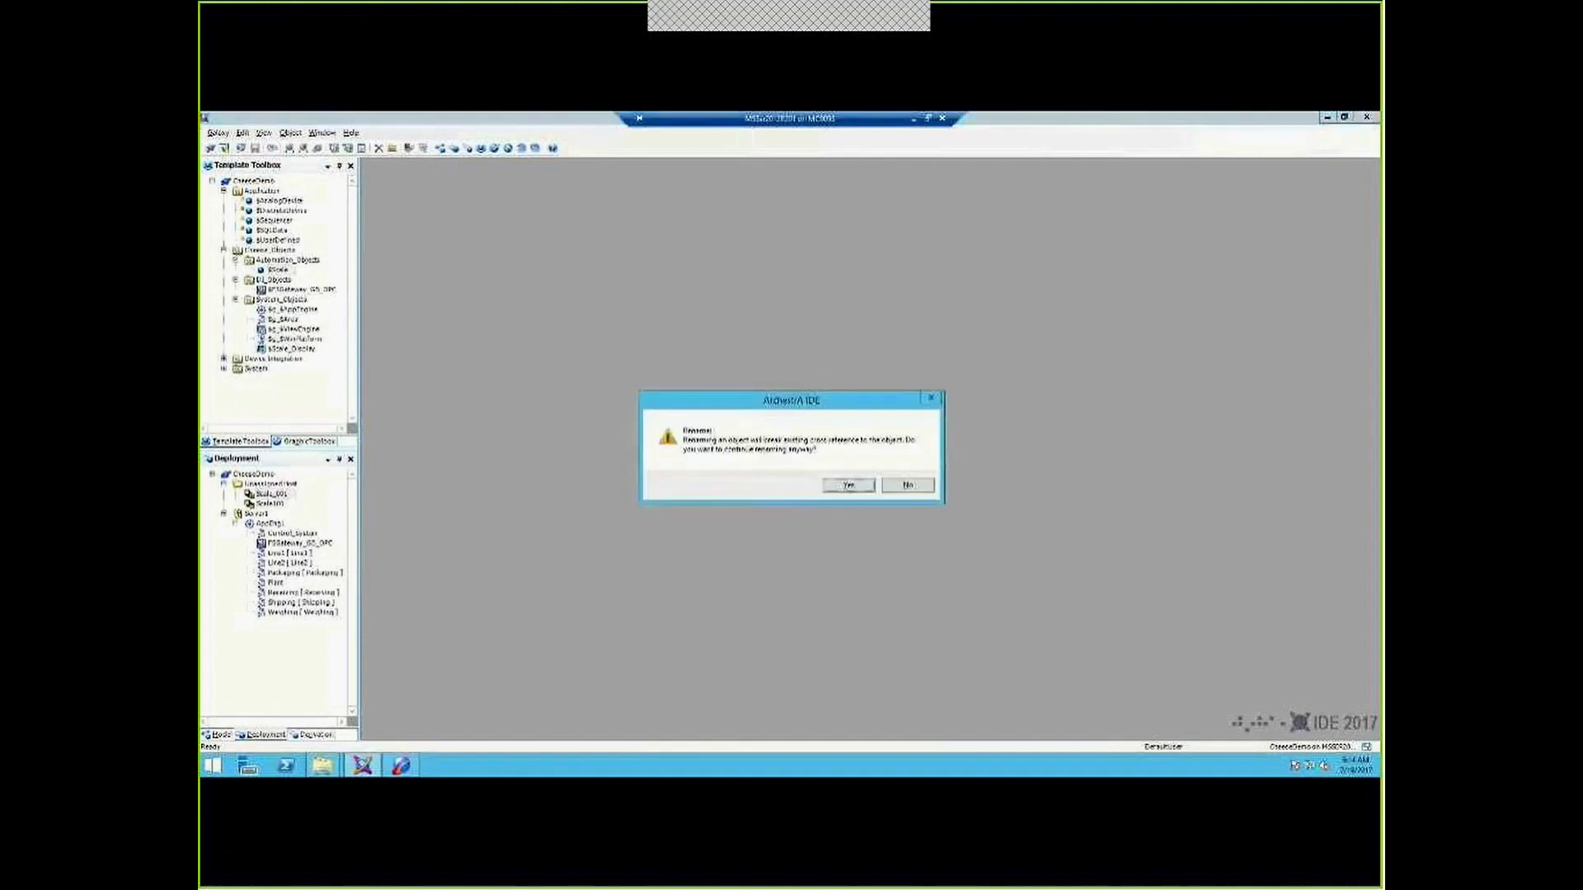
{"action": "key", "text": "Return"}
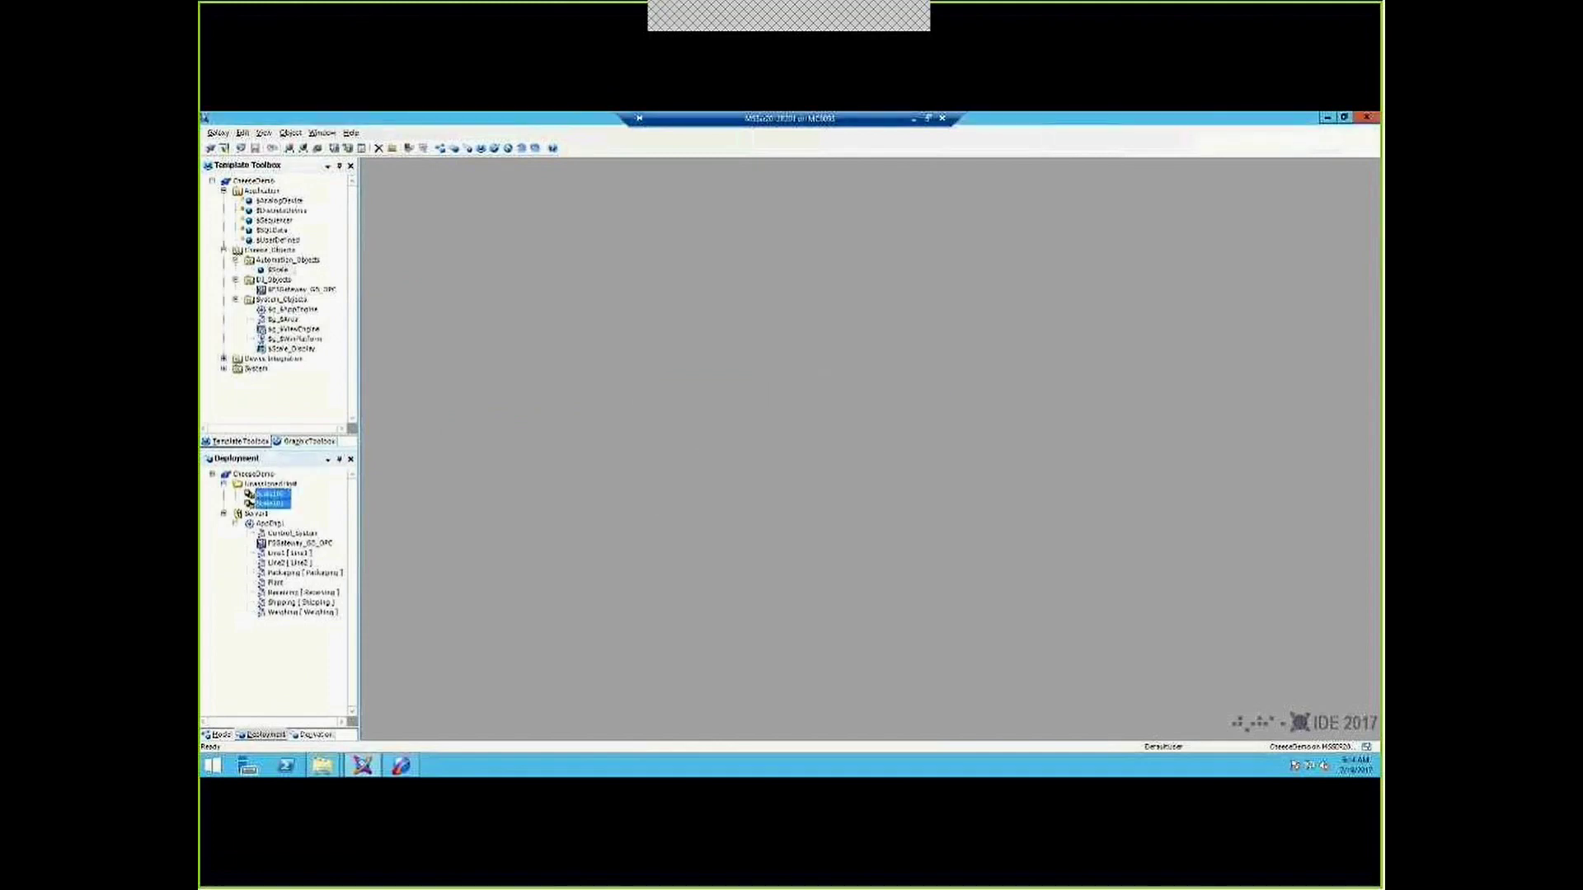
{"action": "left_click_drag", "start_coordinate": [272, 502], "coordinate": [292, 554]}
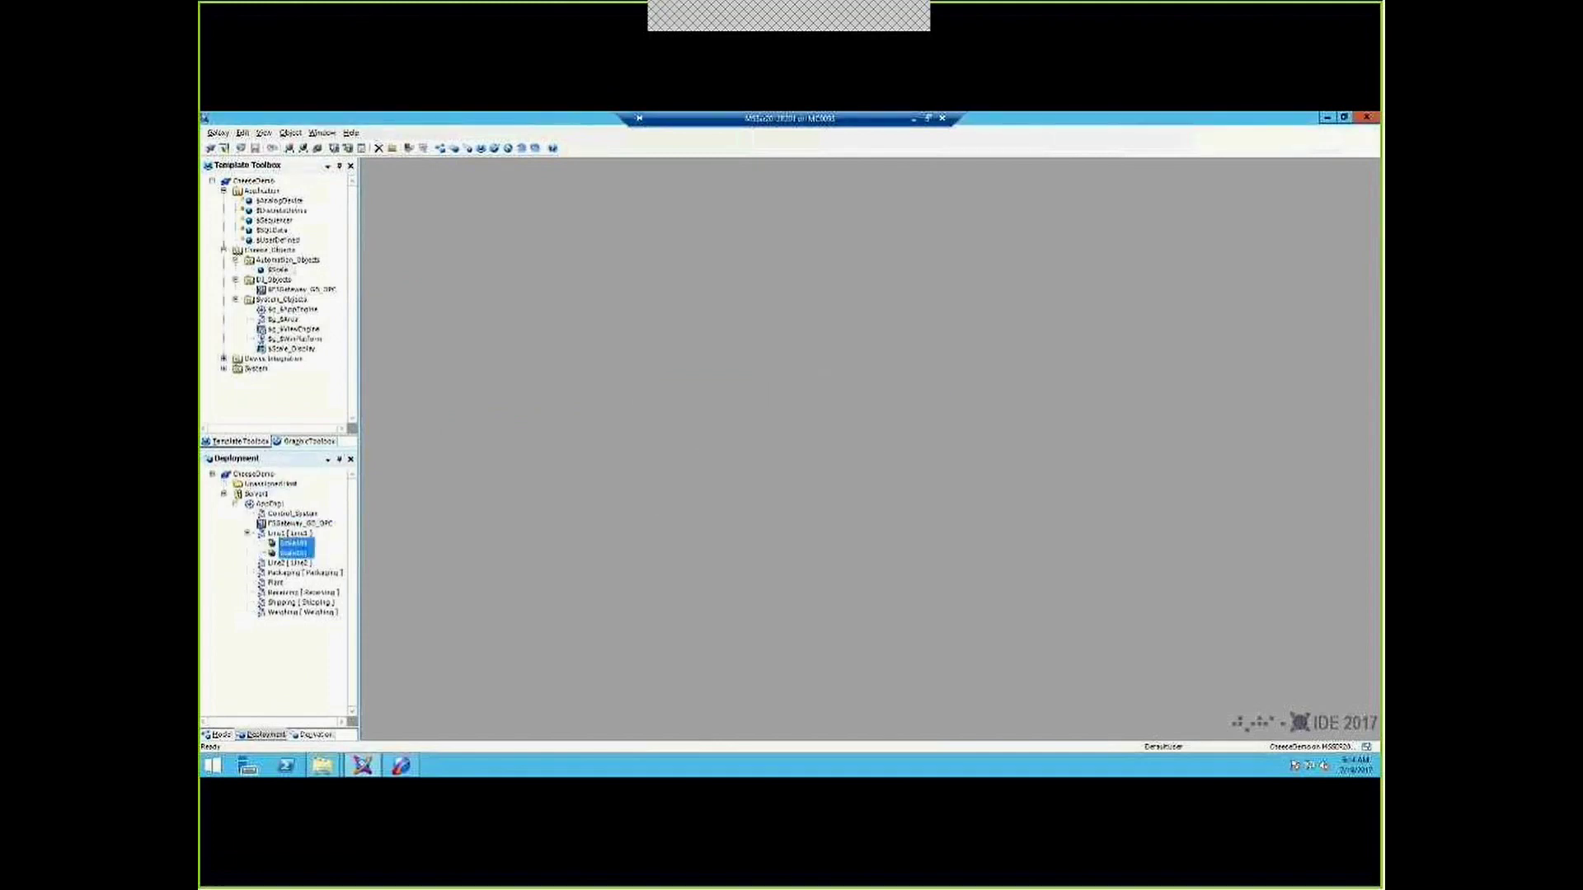
Step: Show the IO device mapping for Scale100 under the OPC gateway's topic and validate its references
{"action": "left_click", "coordinate": [522, 148]}
{"action": "left_click", "coordinate": [535, 149]}
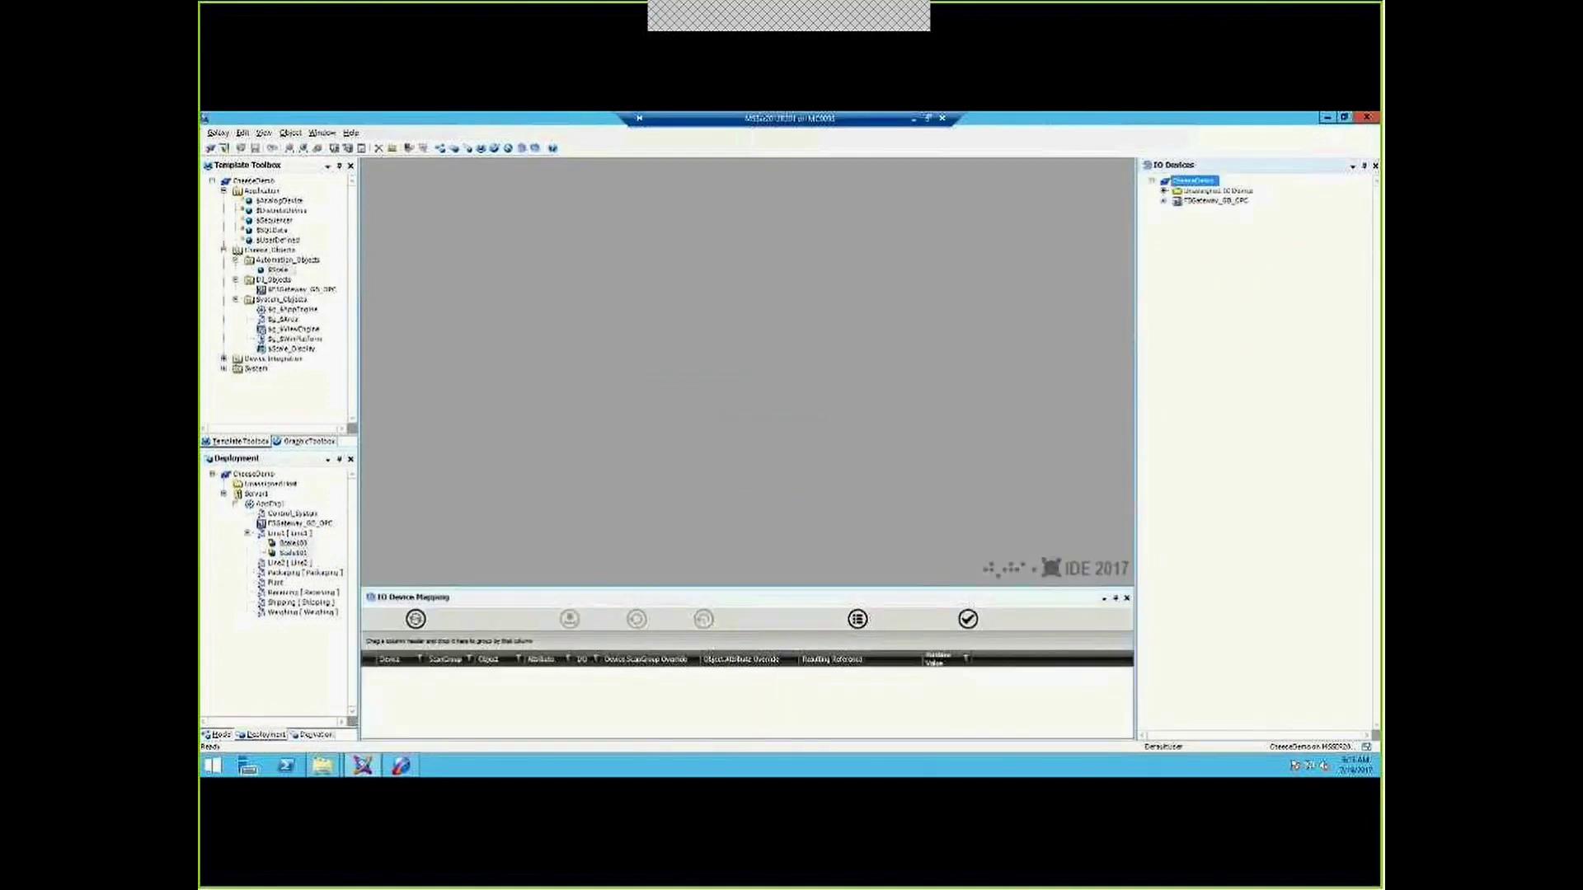
{"action": "left_click", "coordinate": [1163, 201]}
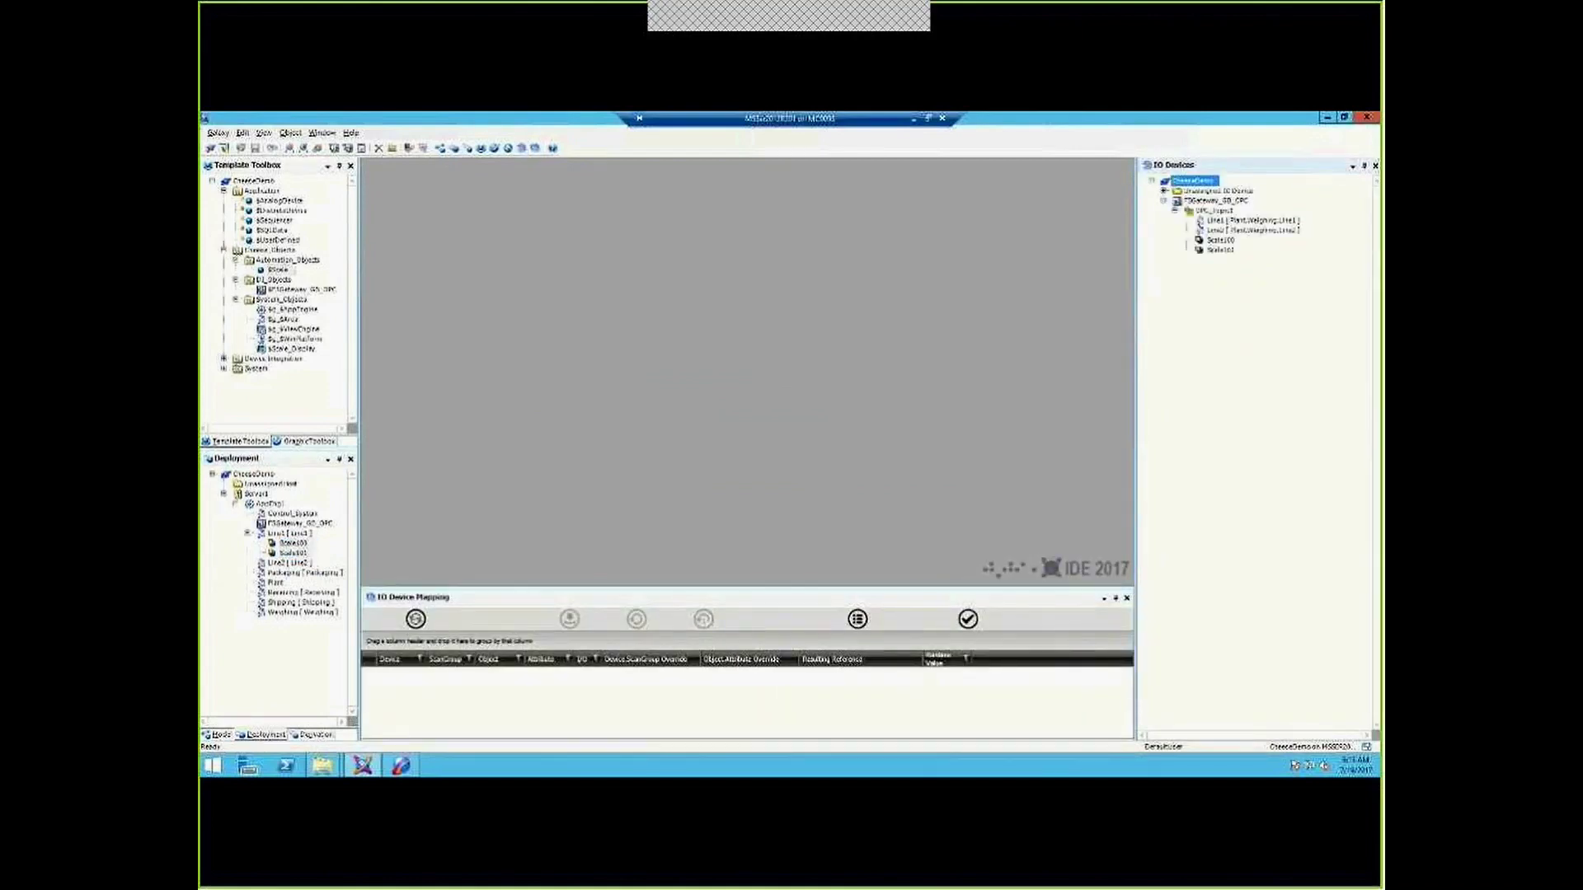
{"action": "left_click", "coordinate": [1220, 240]}
{"action": "left_click", "coordinate": [968, 619]}
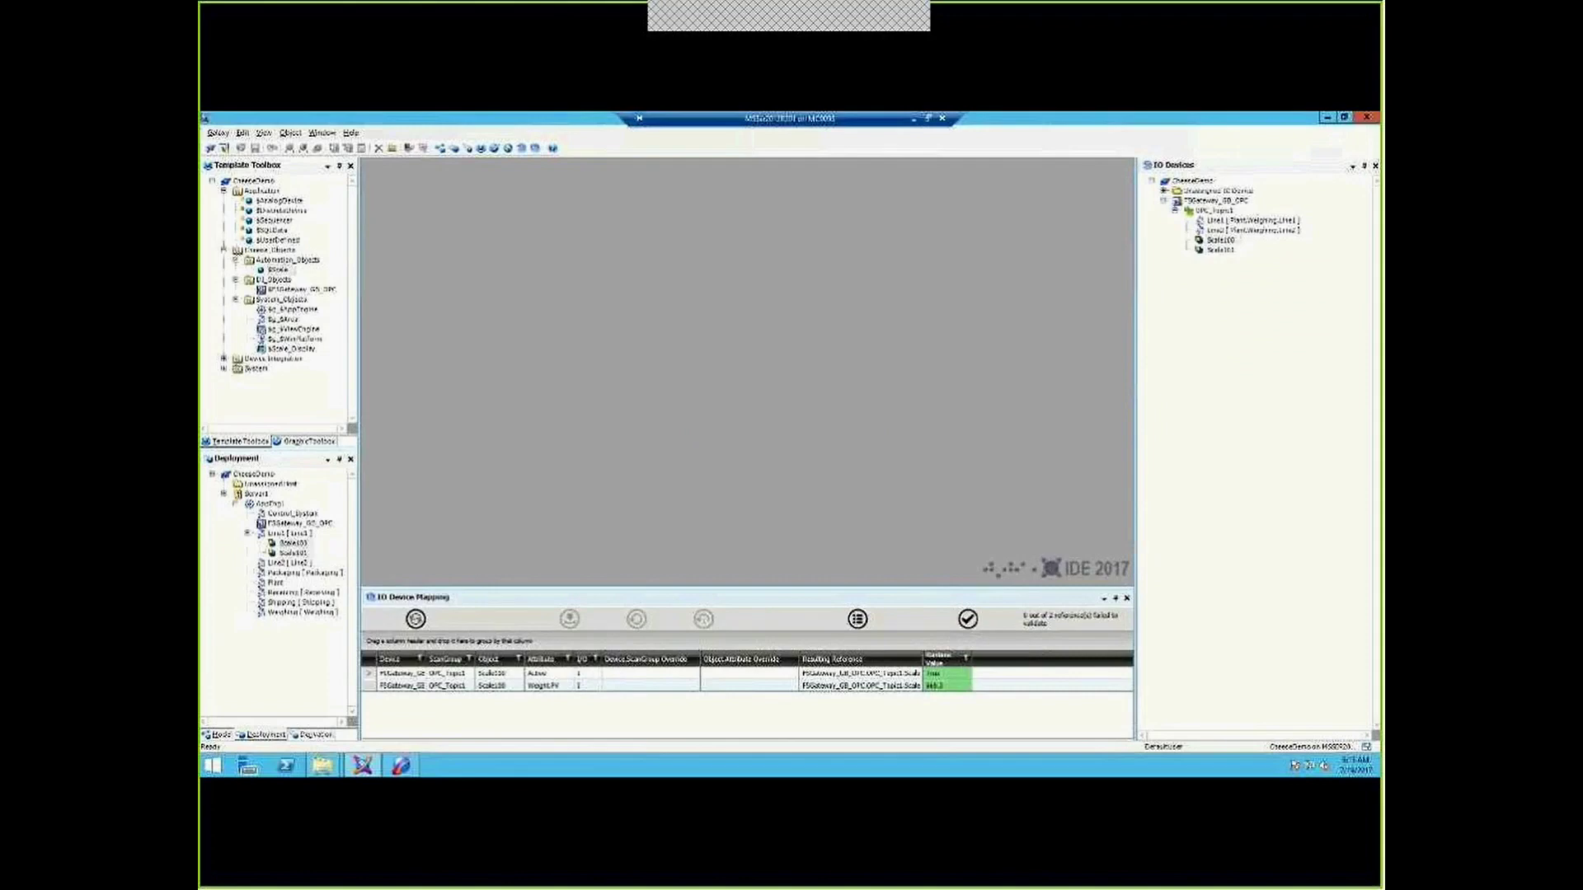
Step: Create a $Scale instance named Scale102 and assign it to the Line2 area
{"action": "right_click", "coordinate": [279, 270]}
{"action": "mouse_move", "coordinate": [301, 385]}
{"action": "left_click", "coordinate": [478, 388]}
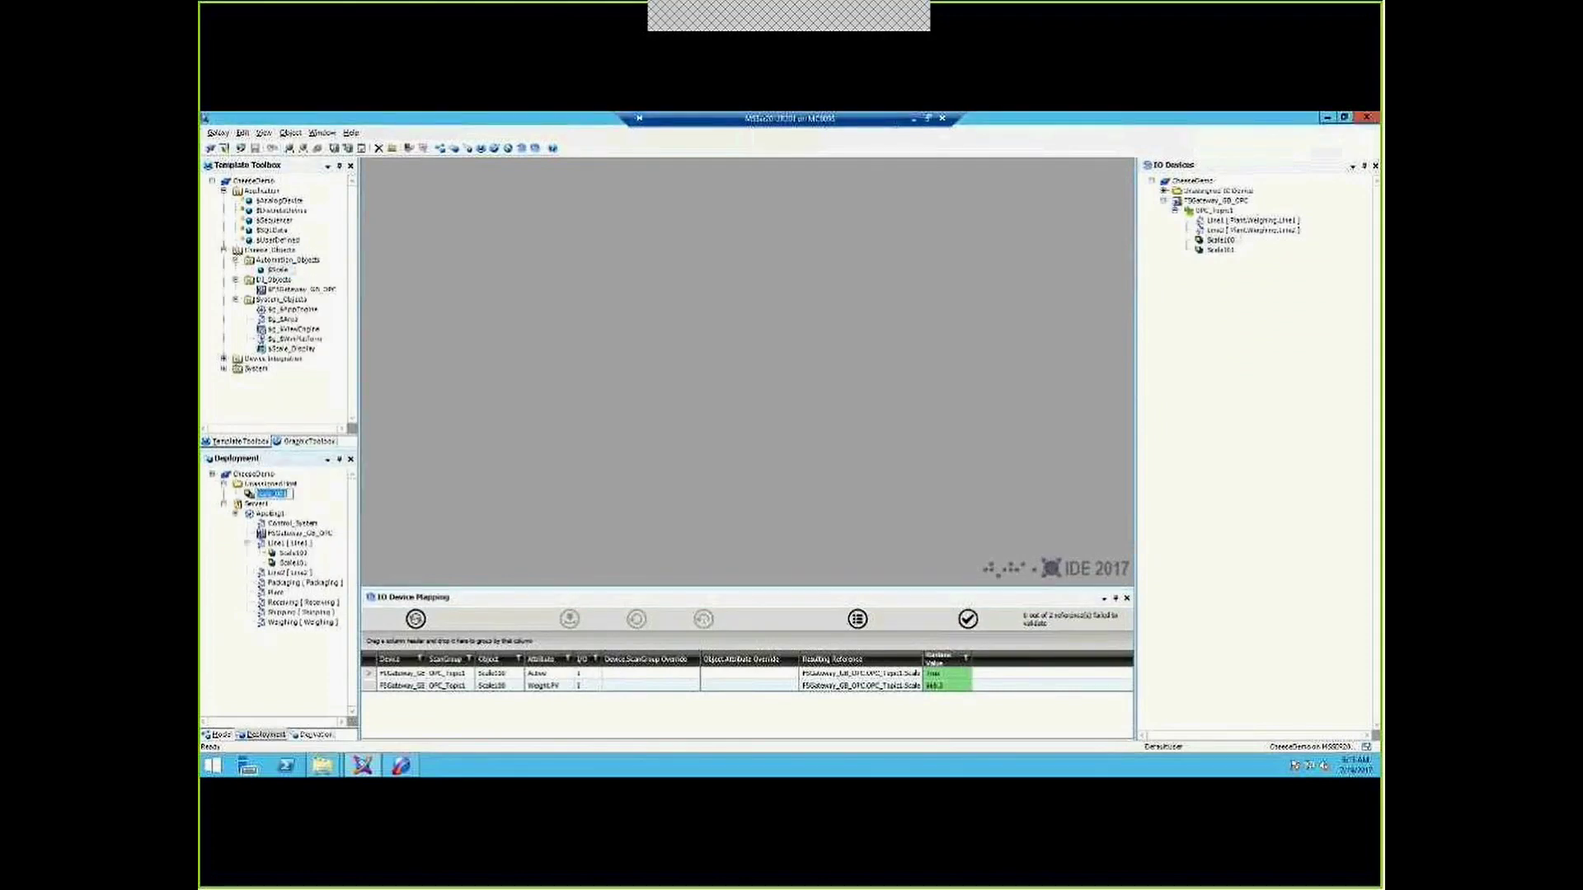
{"action": "type", "text": "Scale1"}
{"action": "key", "text": "Return"}
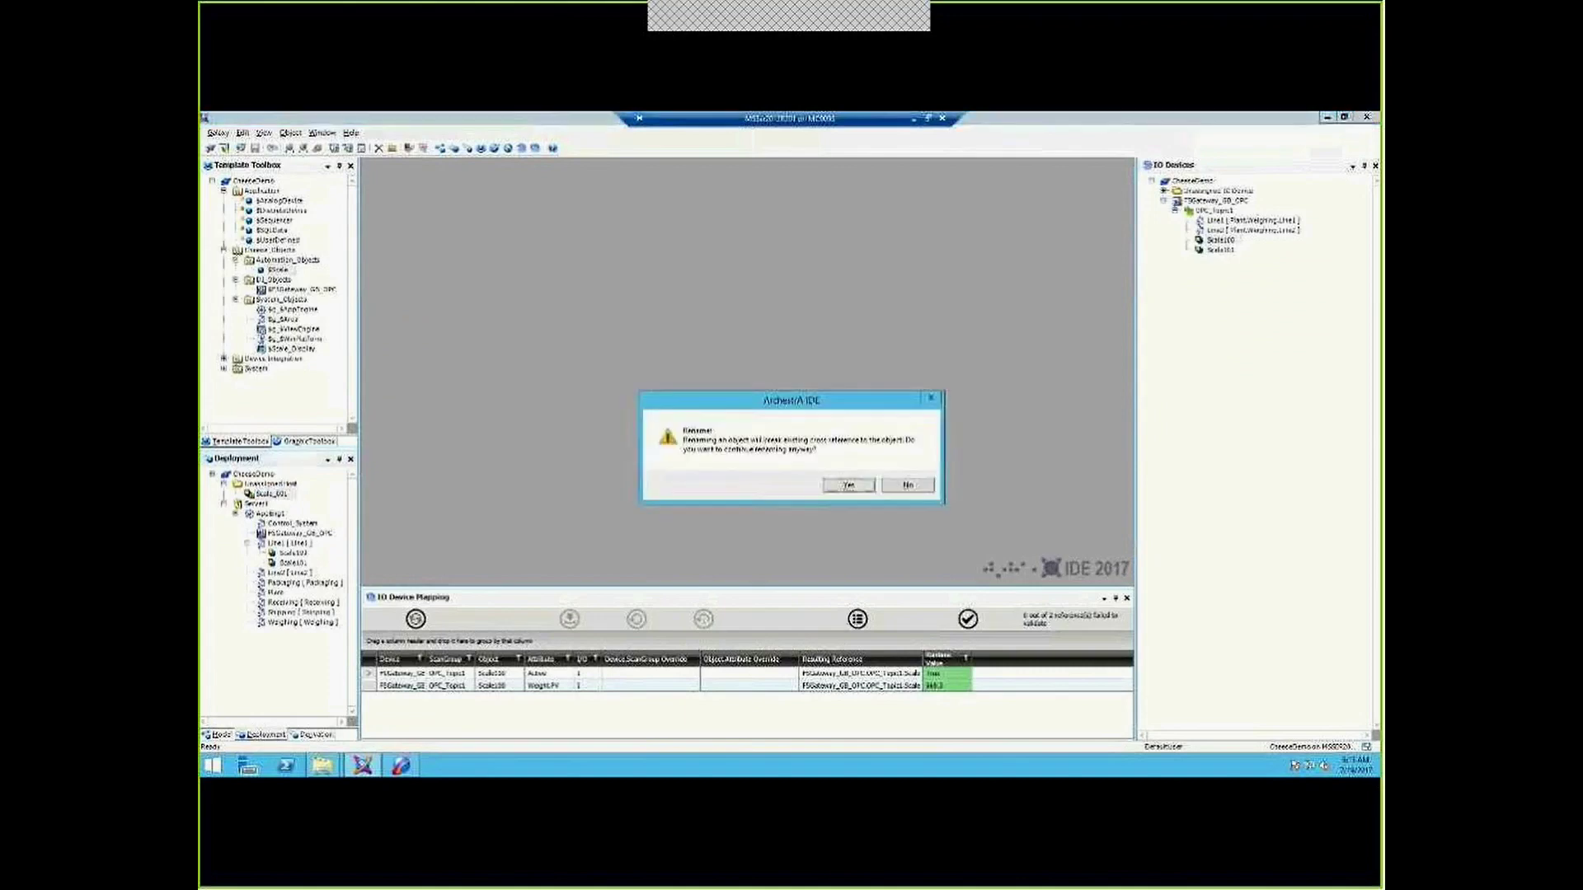
{"action": "key", "text": "Return"}
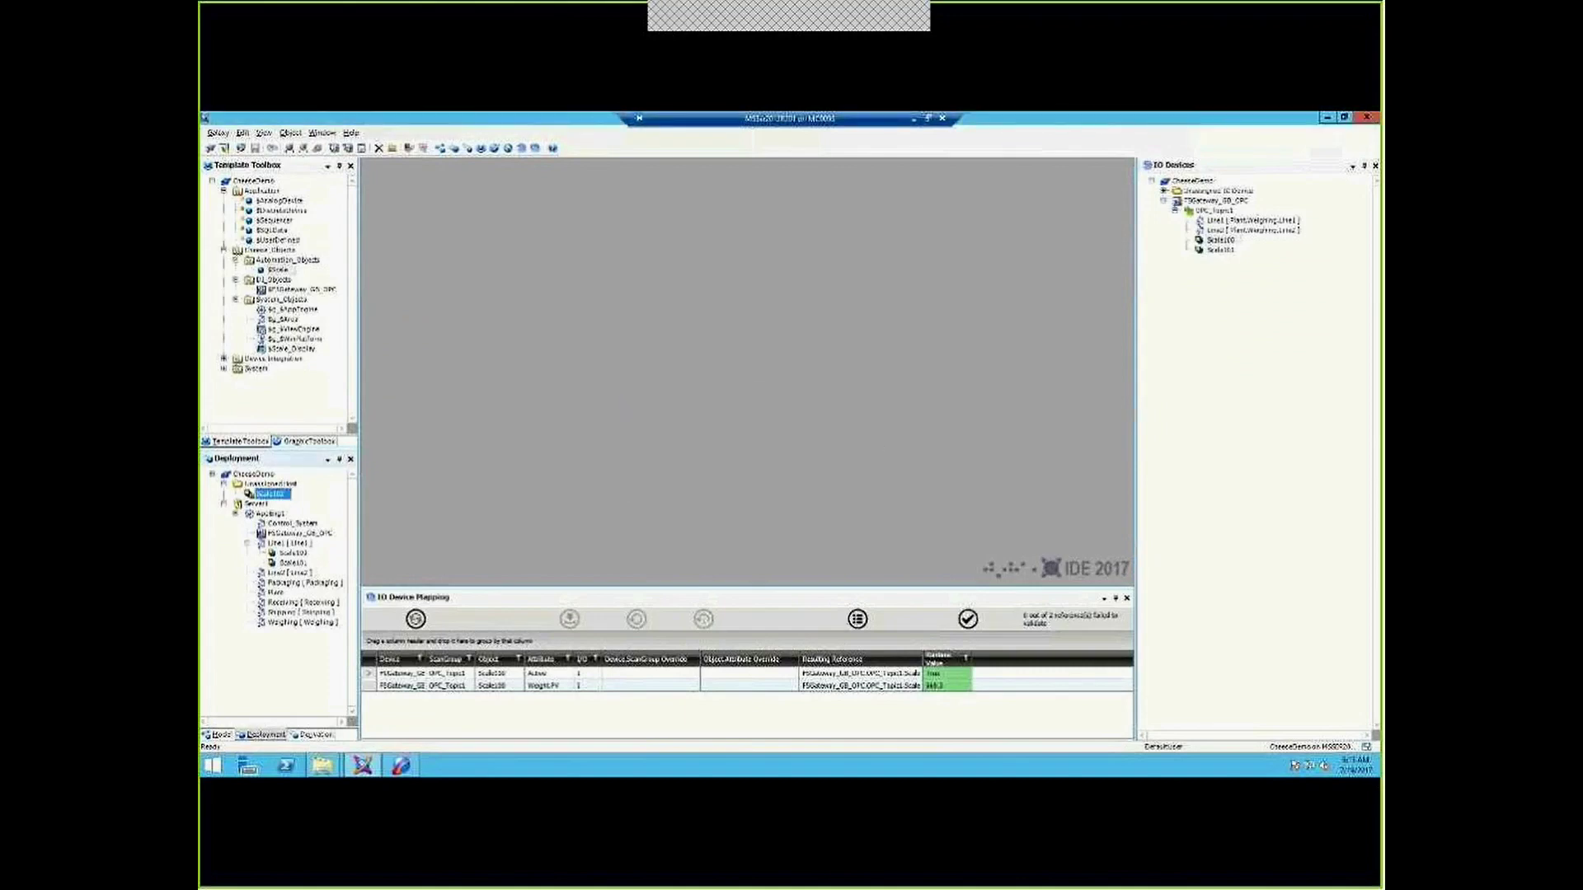
{"action": "left_click_drag", "start_coordinate": [271, 493], "coordinate": [290, 572]}
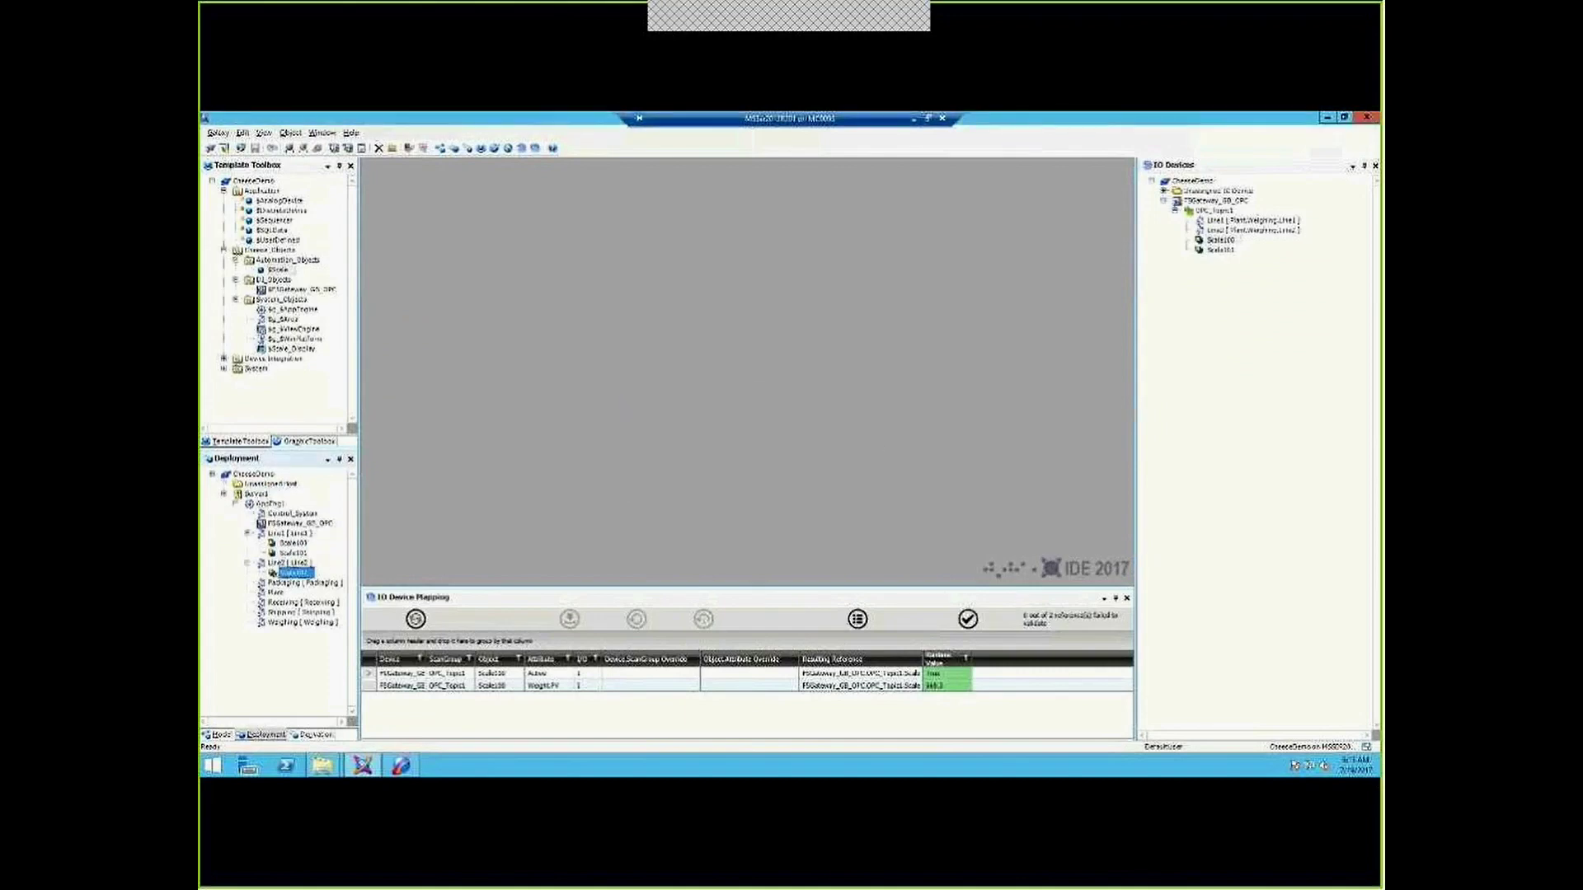
Step: Create a Scale103 instance under the Line2 area and validate the IO references of Scale102 and Scale103
{"action": "right_click", "coordinate": [293, 572]}
{"action": "mouse_move", "coordinate": [329, 389]}
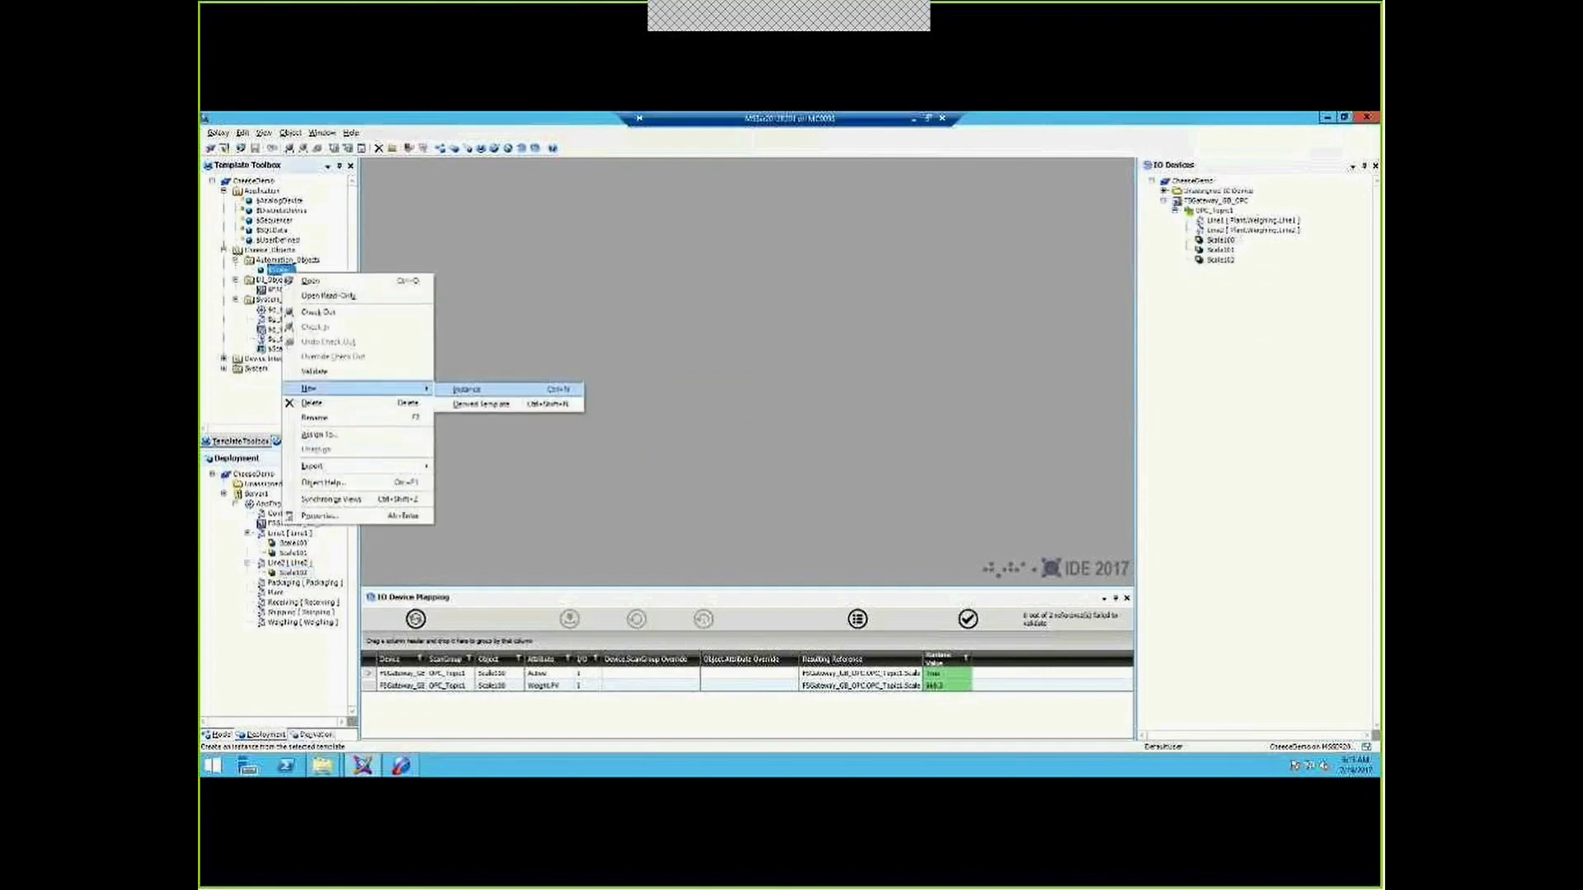
{"action": "left_click", "coordinate": [495, 389]}
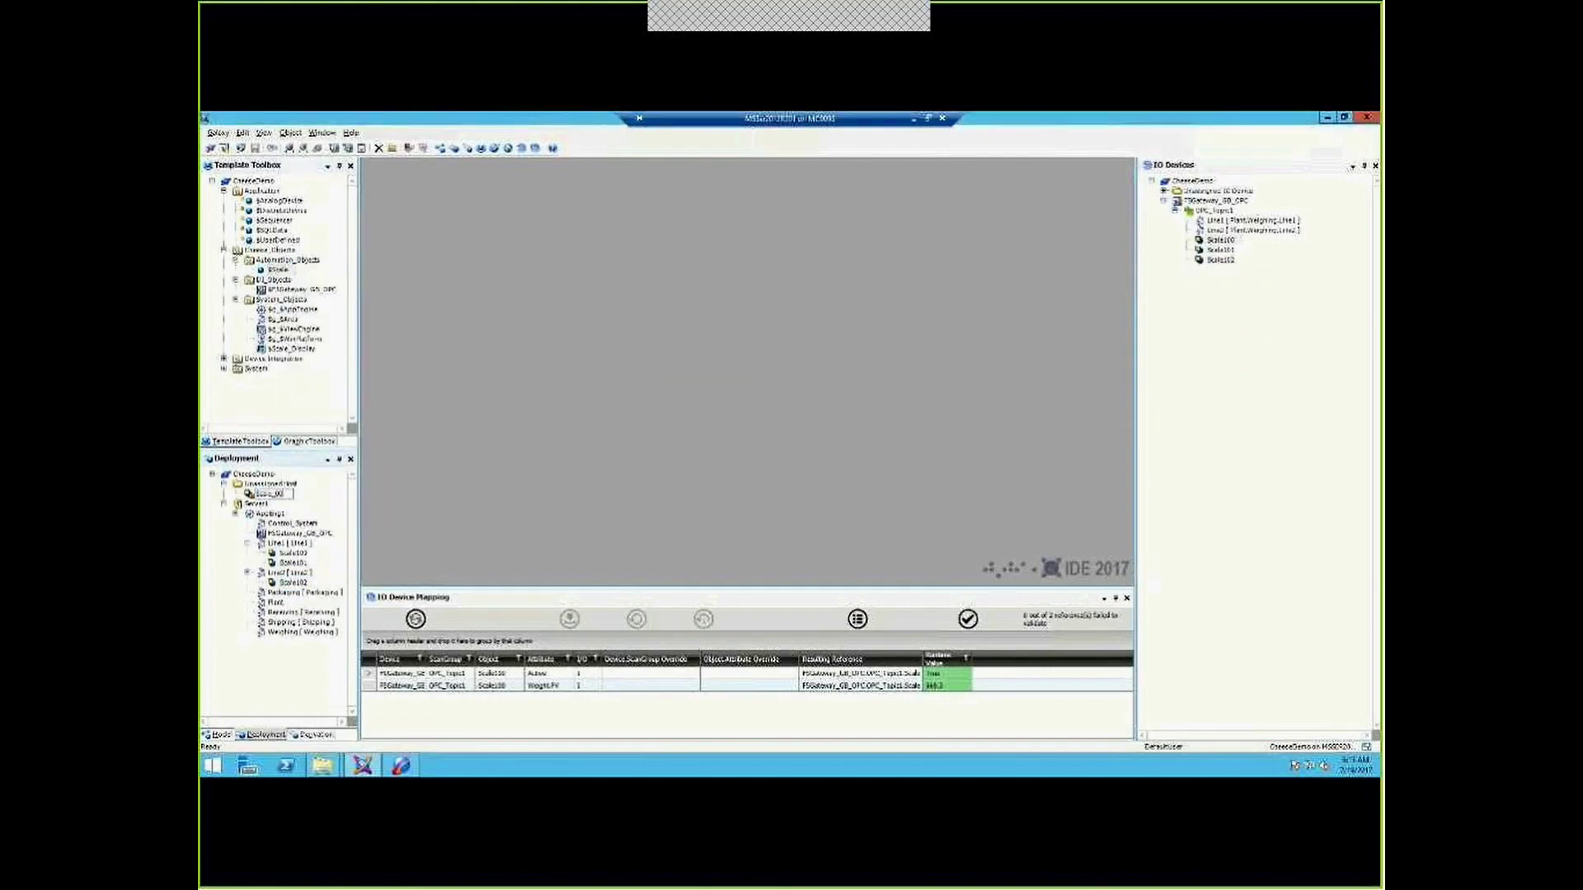
{"action": "type", "text": "Scale103"}
{"action": "key", "text": "Return"}
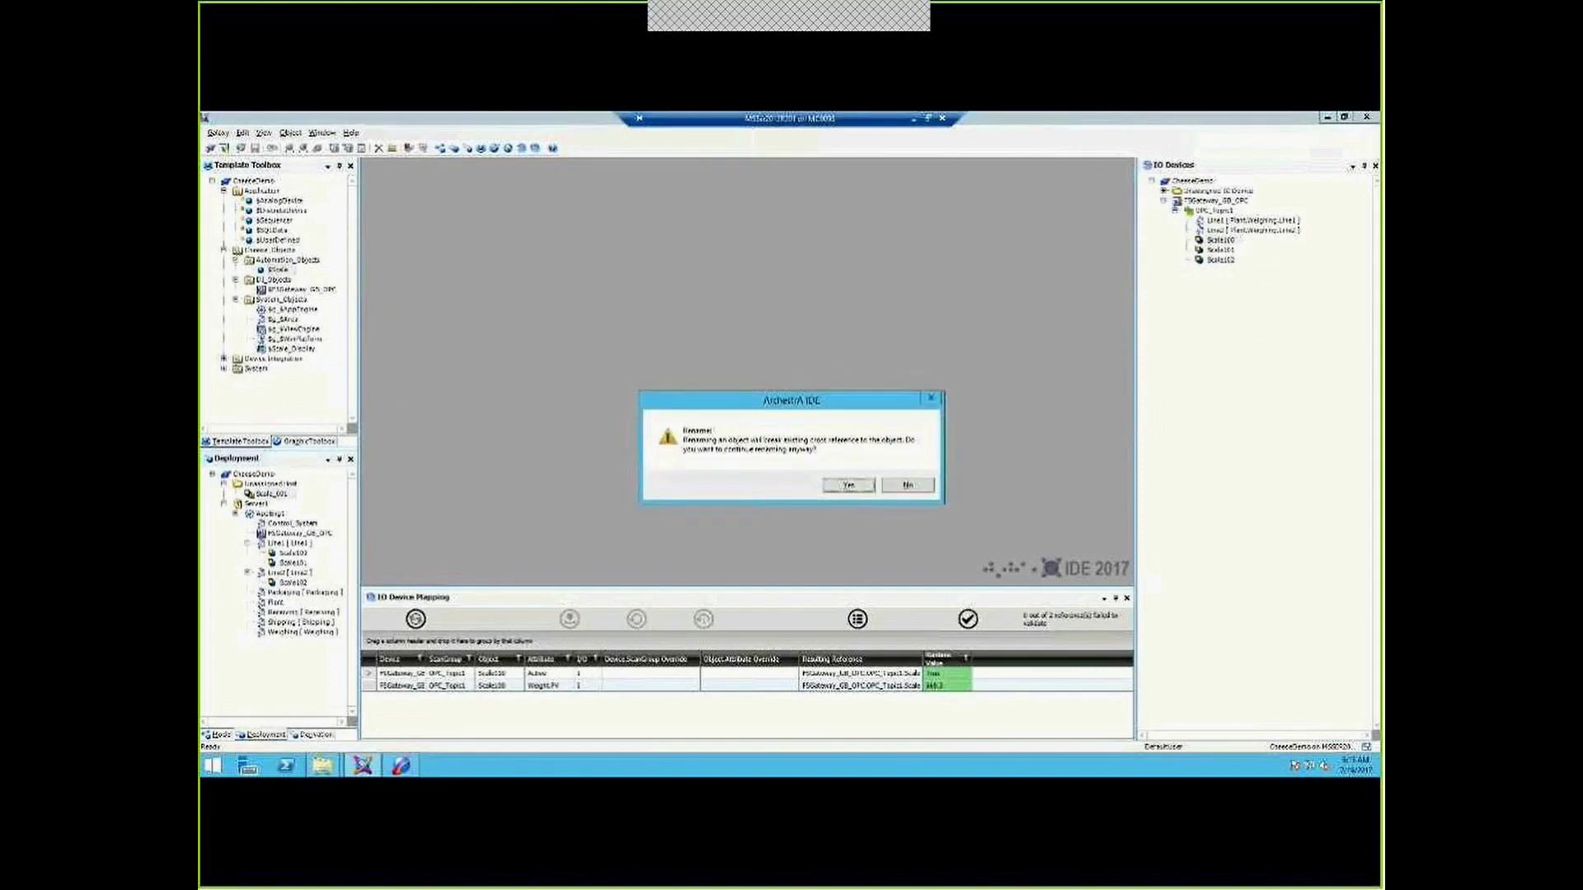
{"action": "key", "text": "Return"}
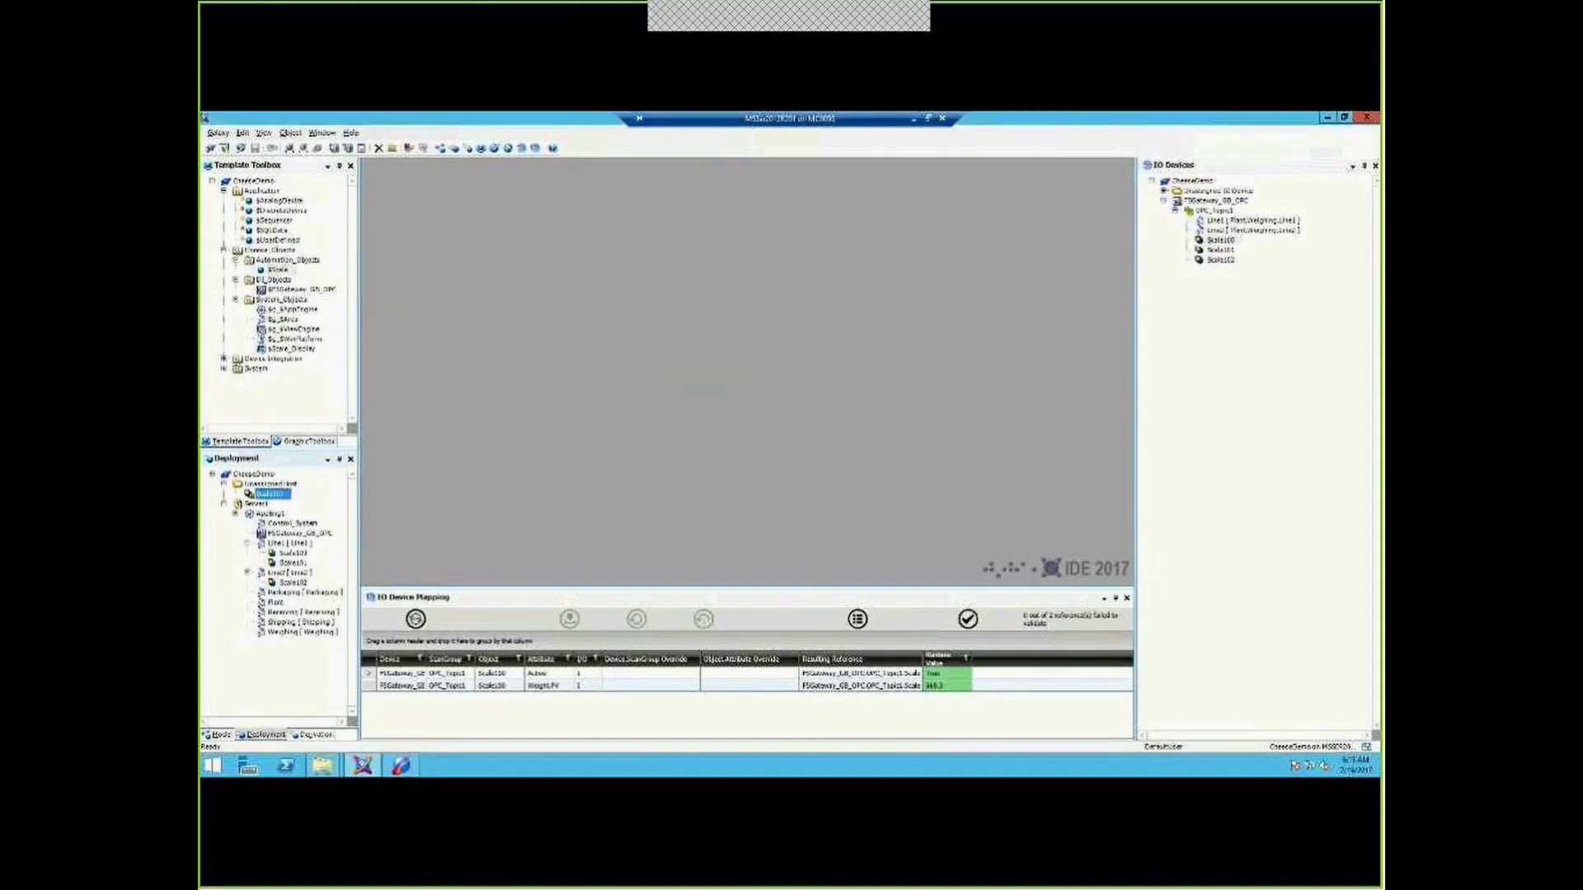
{"action": "left_click_drag", "start_coordinate": [270, 494], "coordinate": [288, 573]}
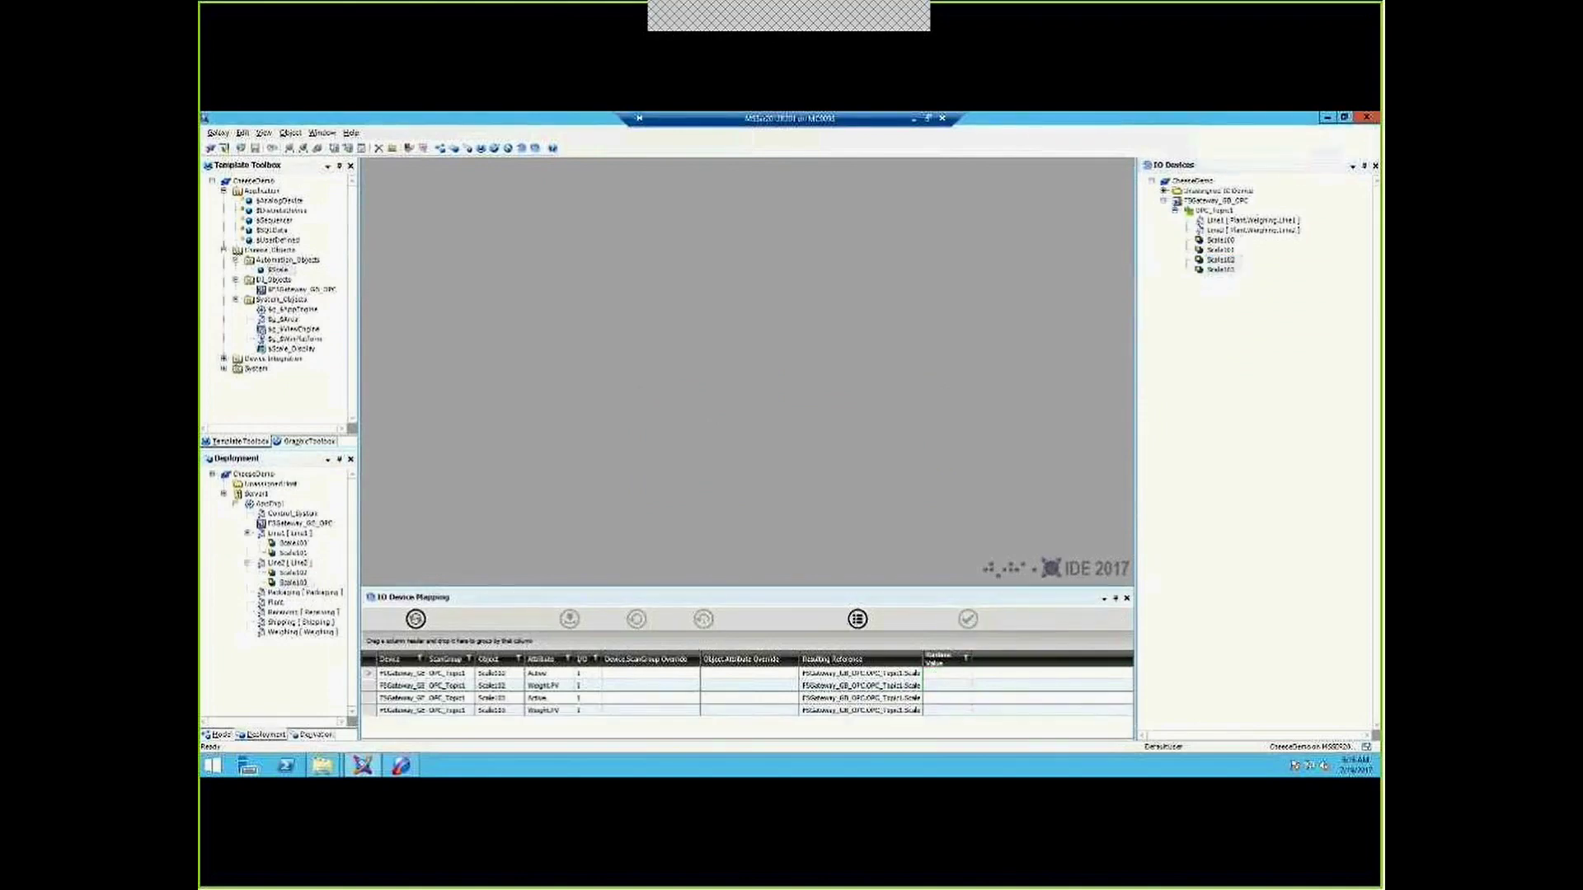
{"action": "left_click", "coordinate": [968, 619]}
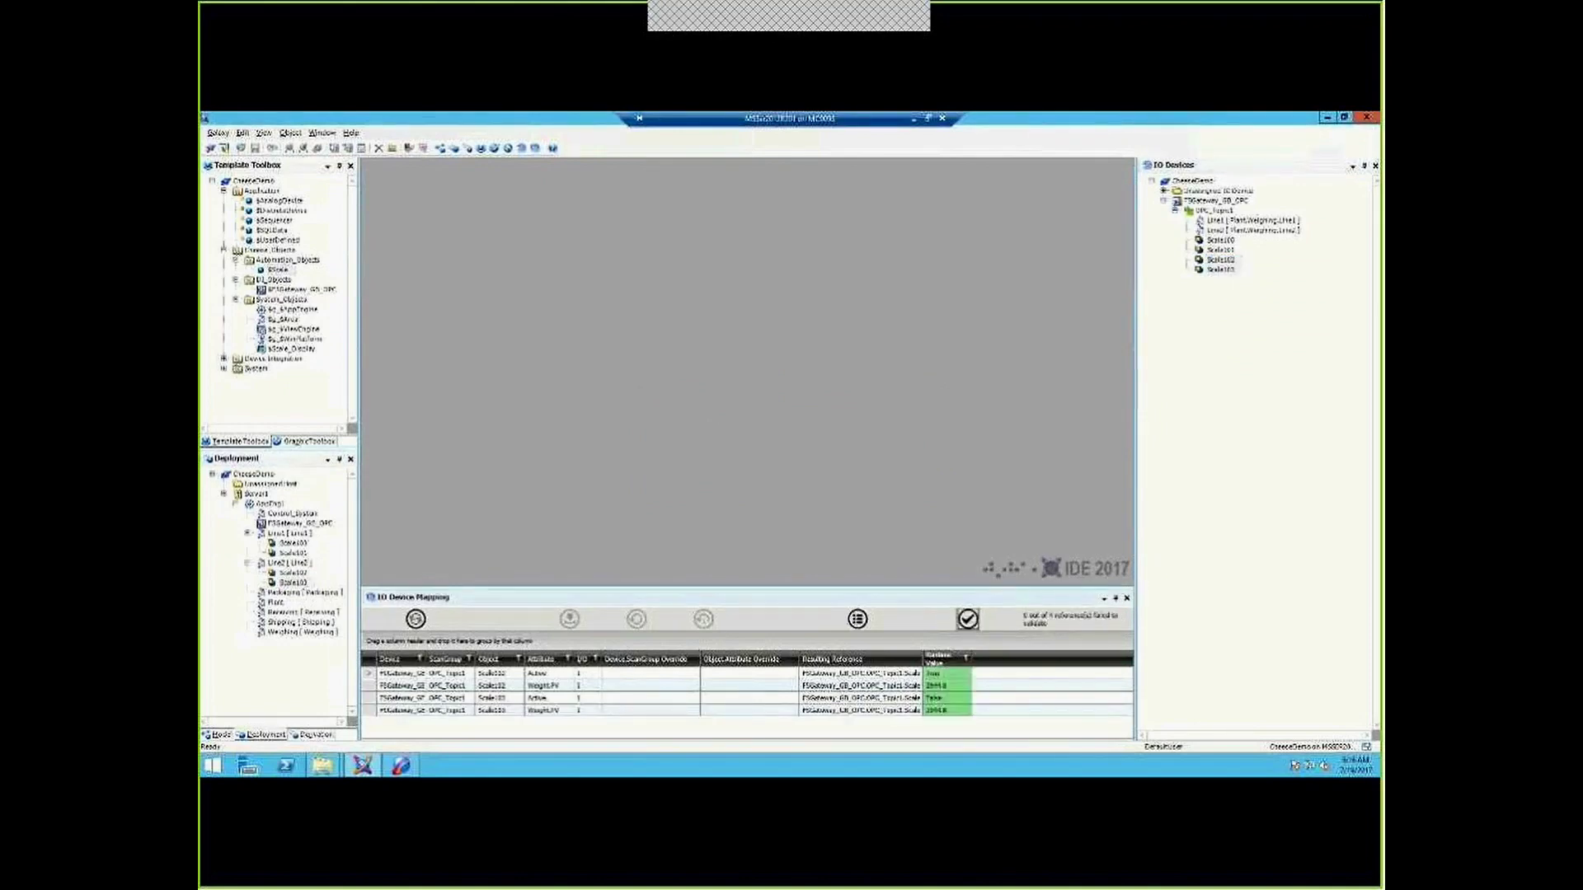
Step: Deploy the instances Scale100, Scale101, Scale102 and Scale103 together and close the deployment dialog
{"action": "left_click", "coordinate": [928, 118]}
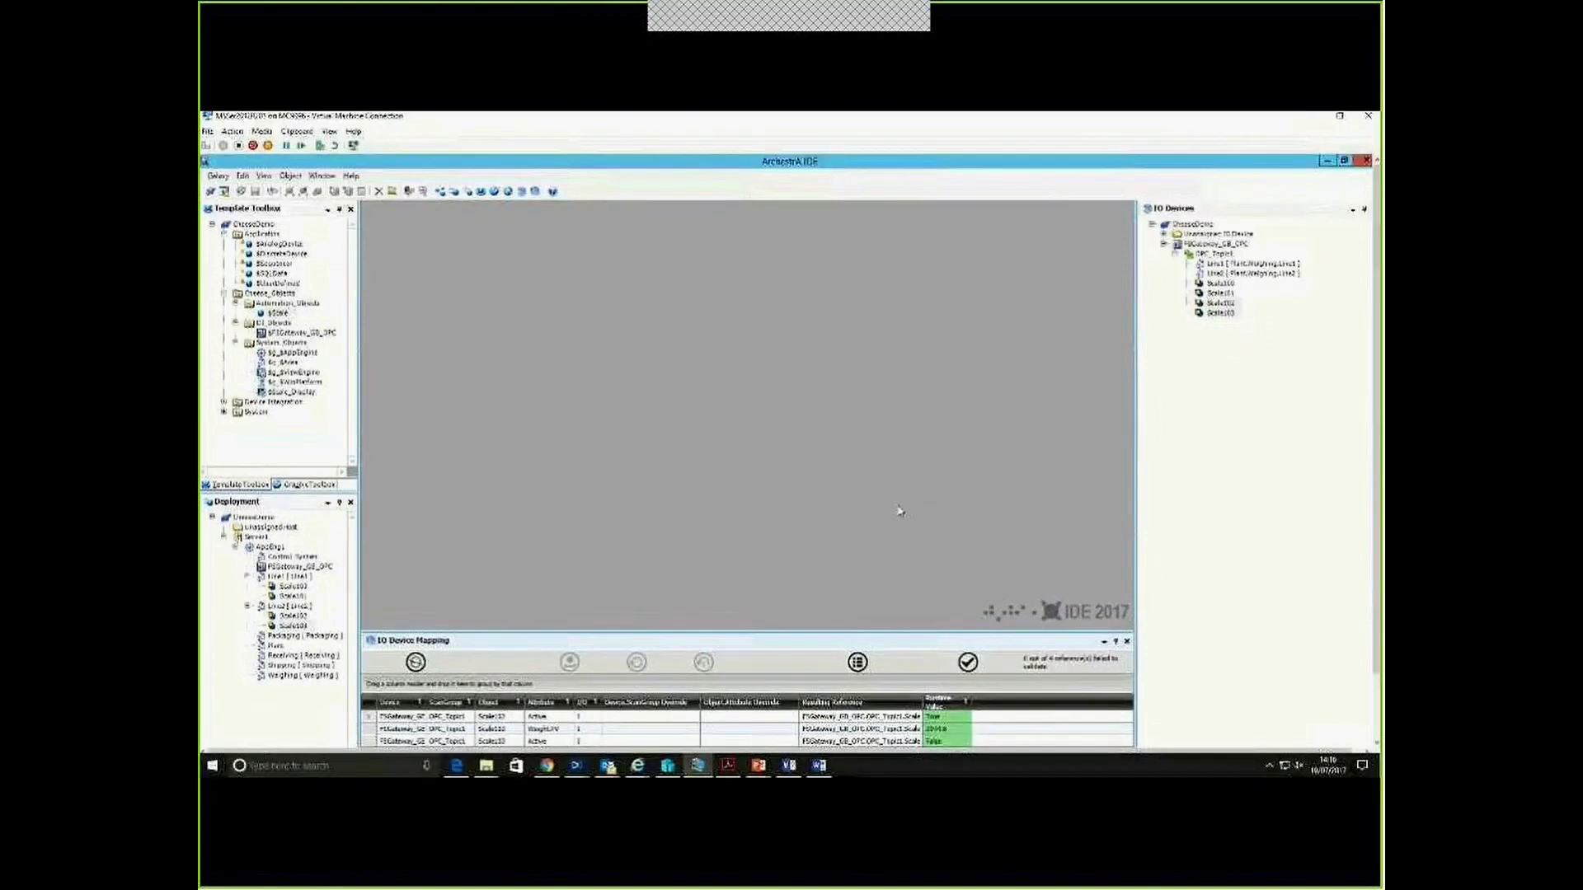
{"action": "left_click", "coordinate": [293, 586]}
{"action": "left_click", "coordinate": [293, 596], "text": "ctrl"}
{"action": "left_click", "coordinate": [293, 616], "text": "ctrl"}
{"action": "left_click", "coordinate": [292, 626], "text": "ctrl"}
{"action": "right_click", "coordinate": [291, 613]}
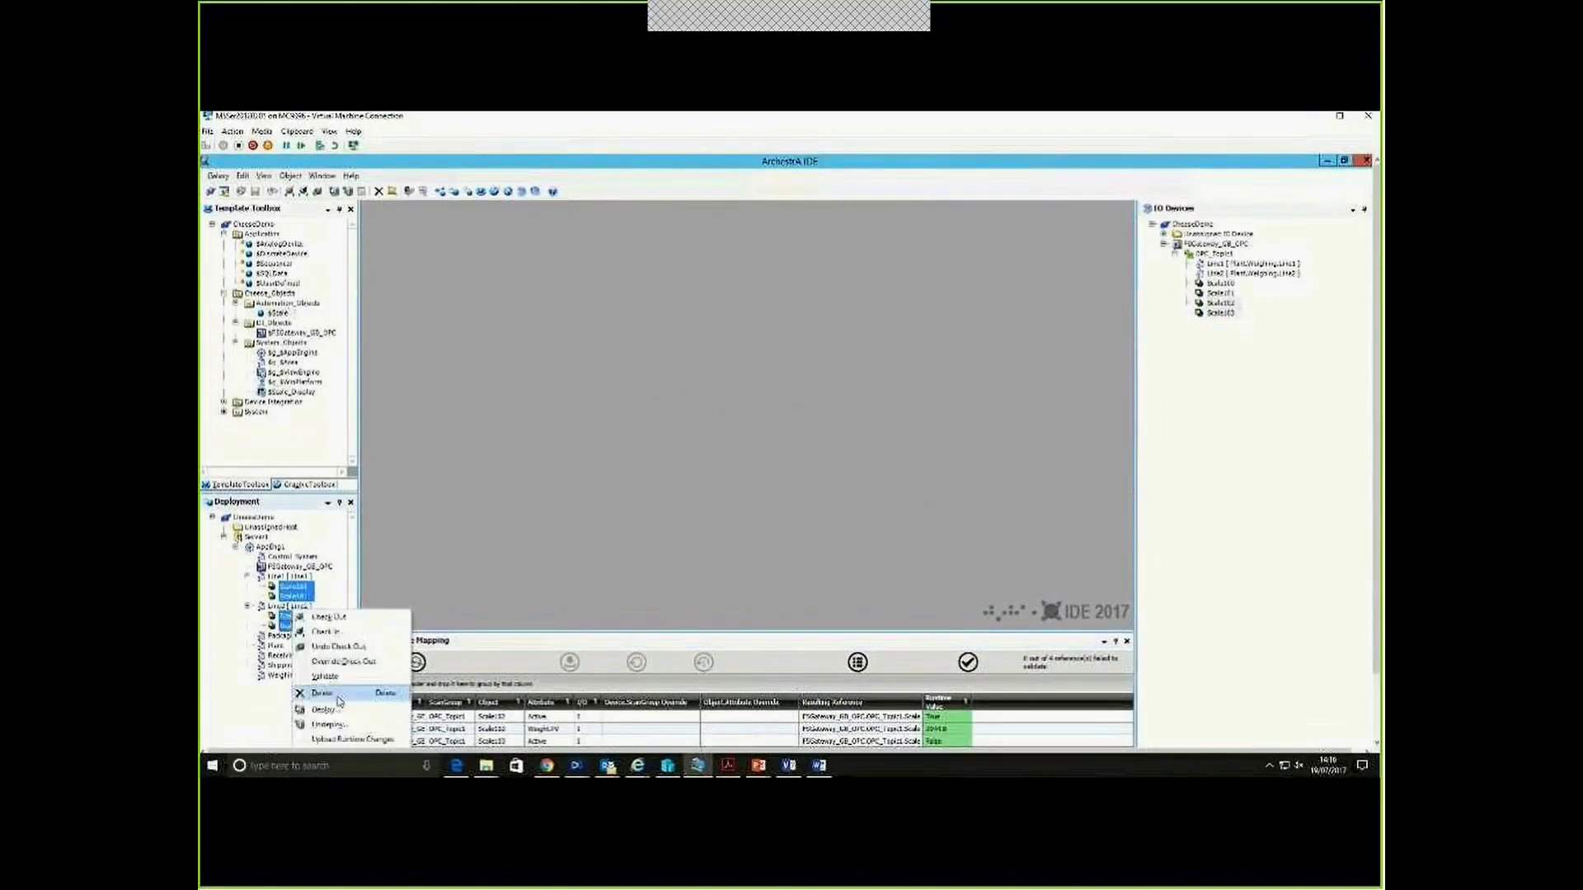
{"action": "left_click", "coordinate": [338, 711]}
{"action": "left_click", "coordinate": [855, 567]}
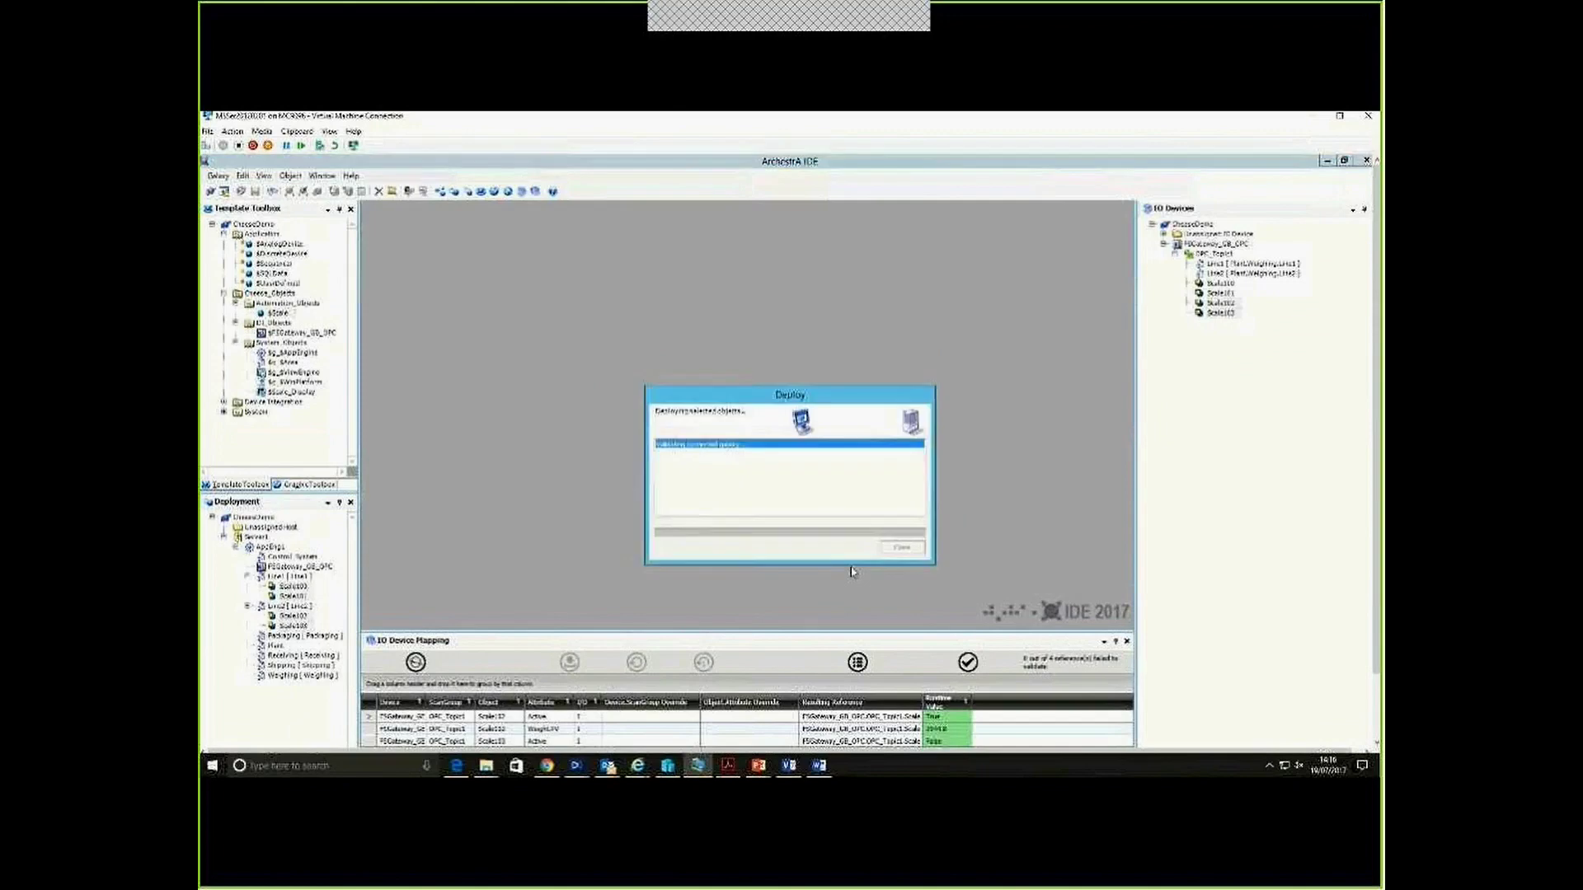
{"action": "left_click", "coordinate": [329, 131]}
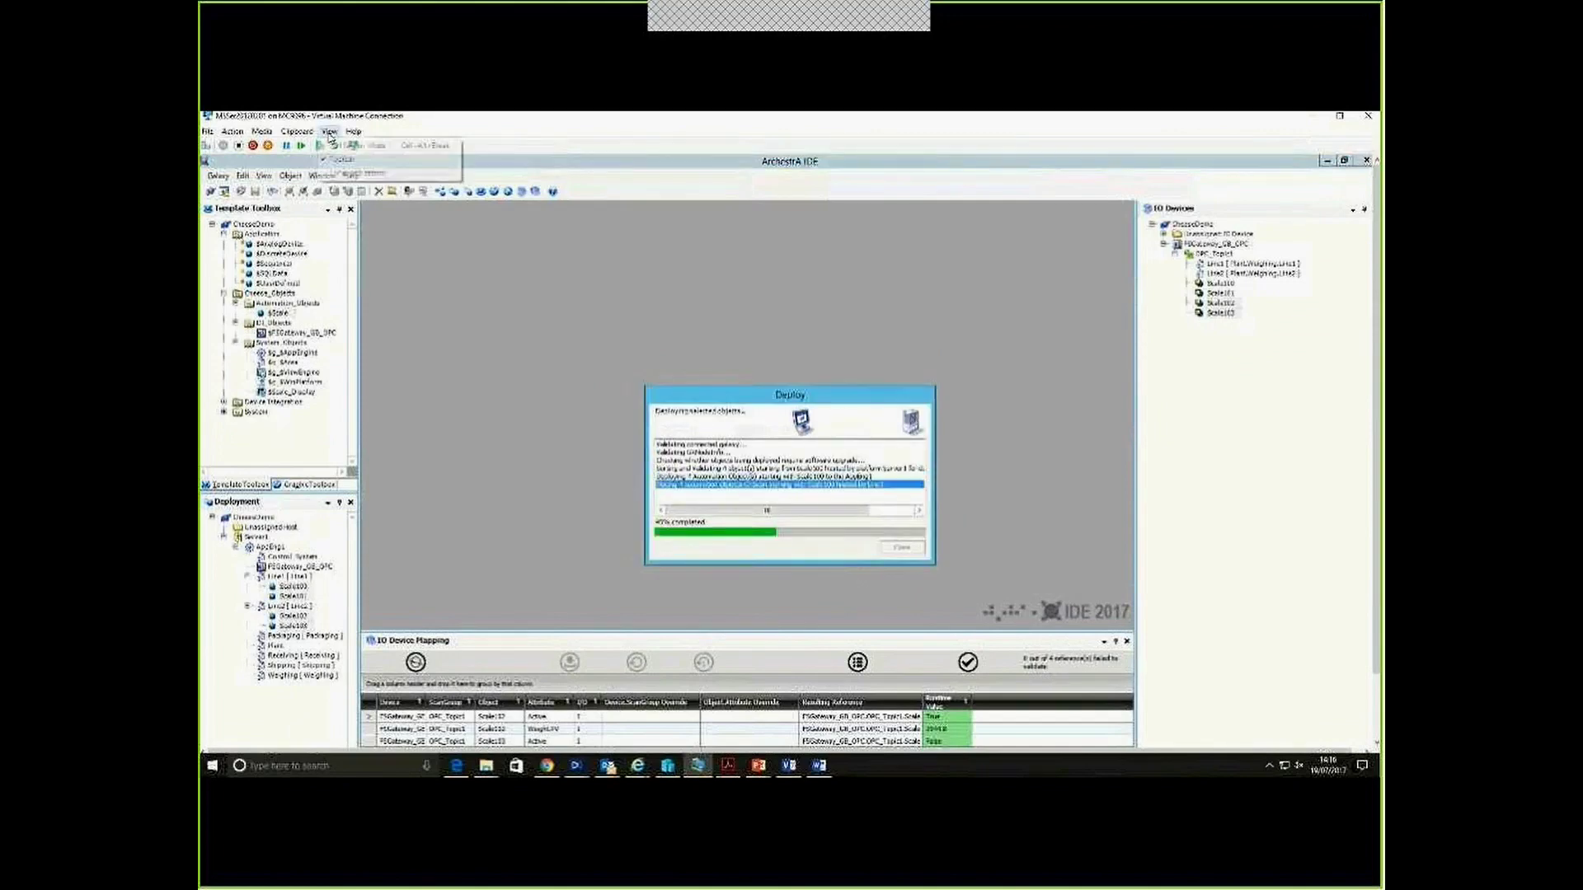
{"action": "left_click", "coordinate": [344, 147]}
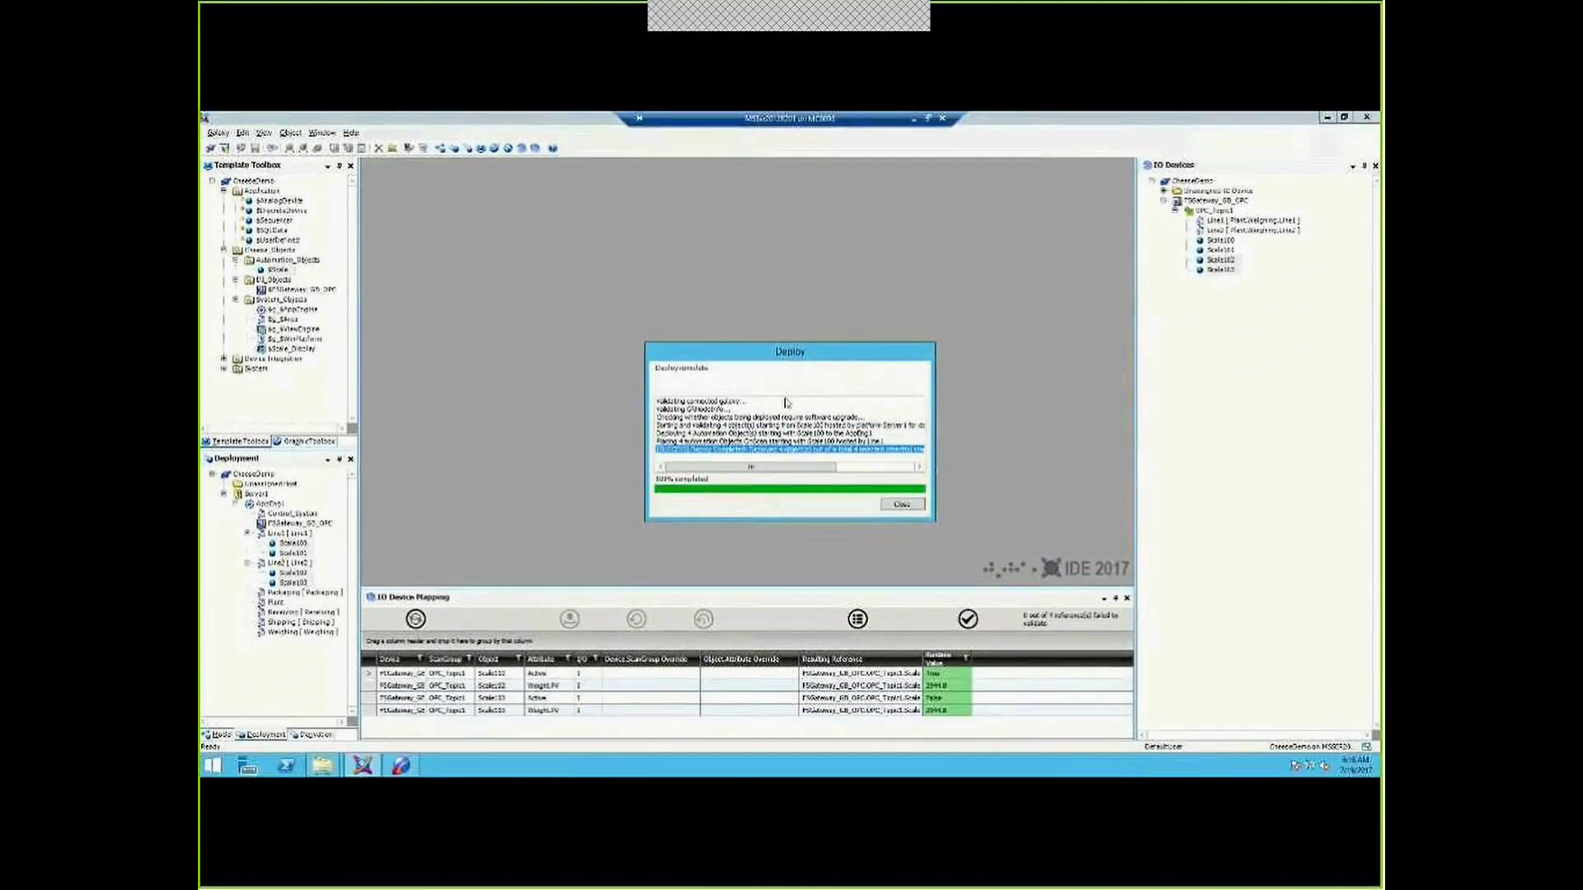
{"action": "left_click", "coordinate": [905, 505]}
Step: Open Scale101 in Object Viewer and load the saved scale watch list file to monitor the scales' Active and Weight.PV values
{"action": "right_click", "coordinate": [286, 552]}
{"action": "left_click", "coordinate": [355, 710]}
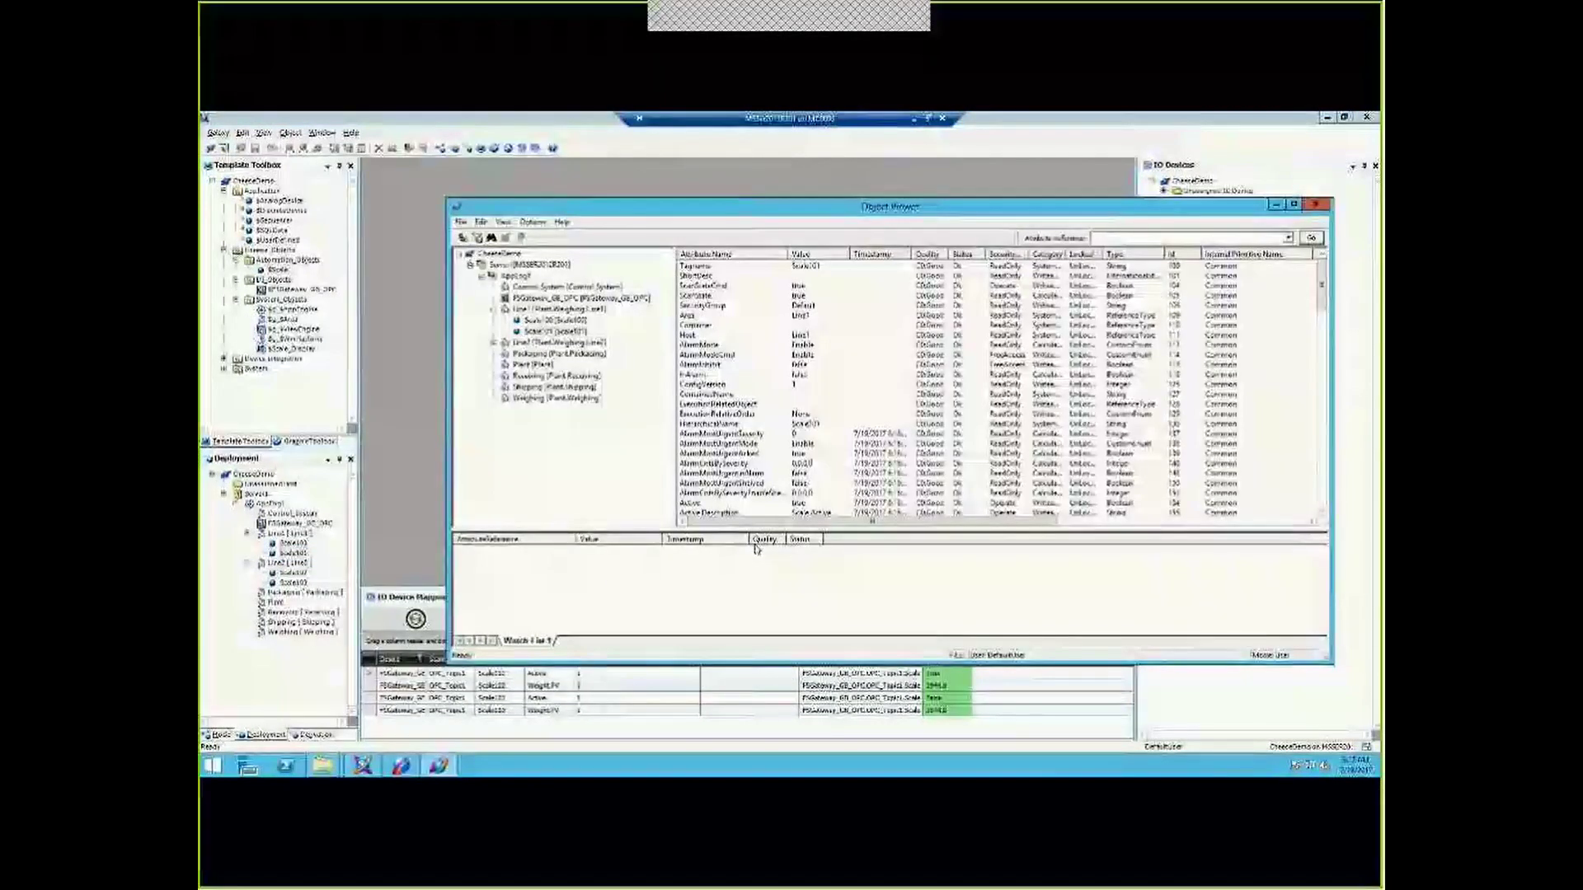
{"action": "left_click", "coordinate": [463, 237]}
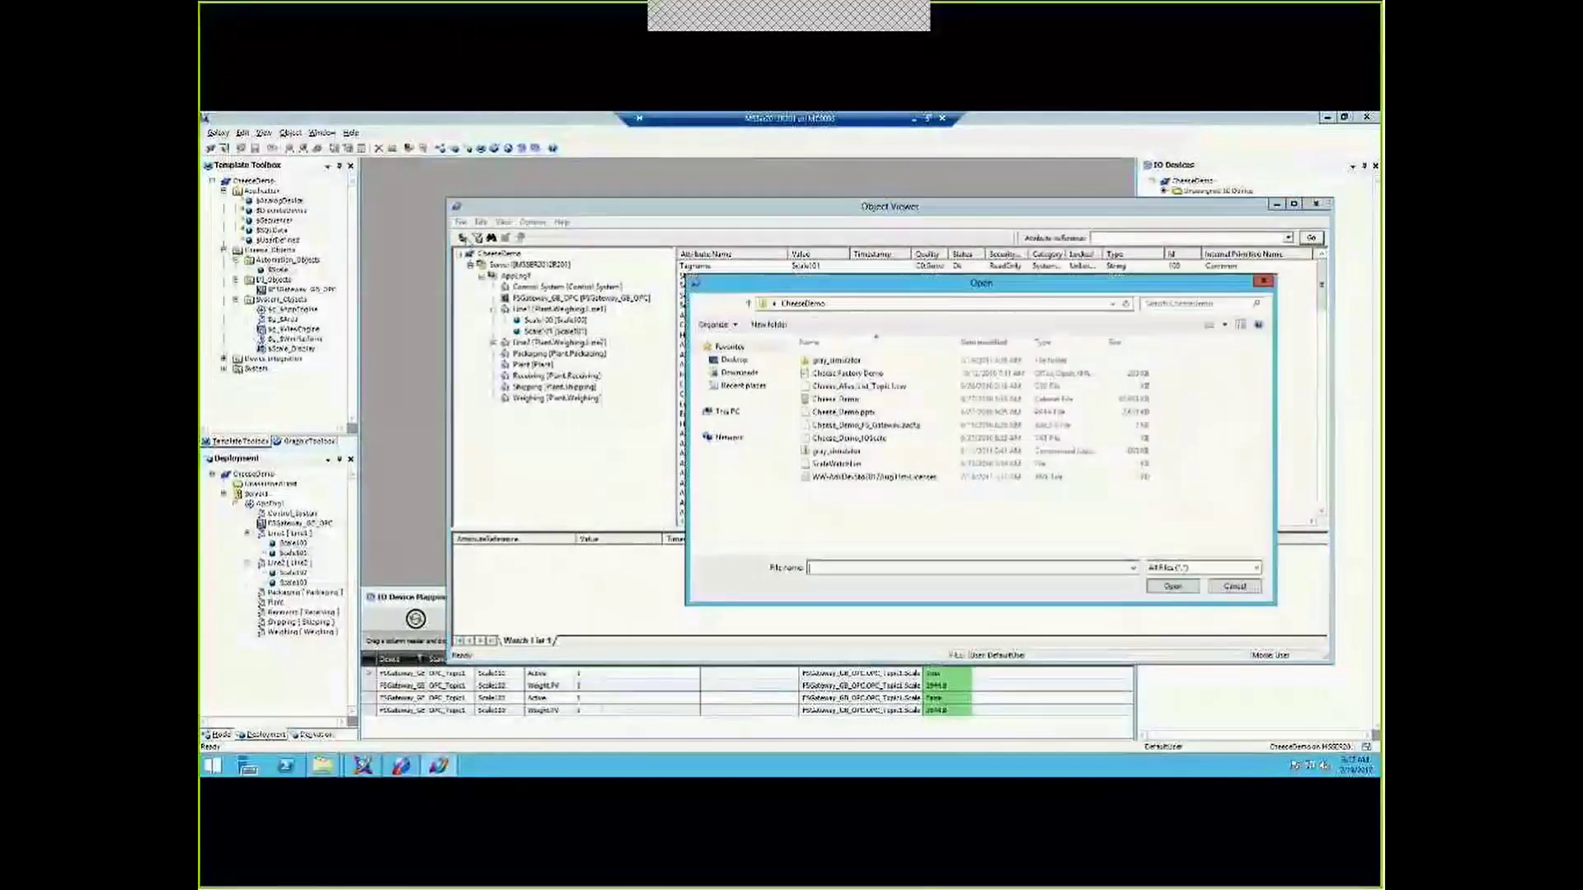
{"action": "double_click", "coordinate": [859, 465]}
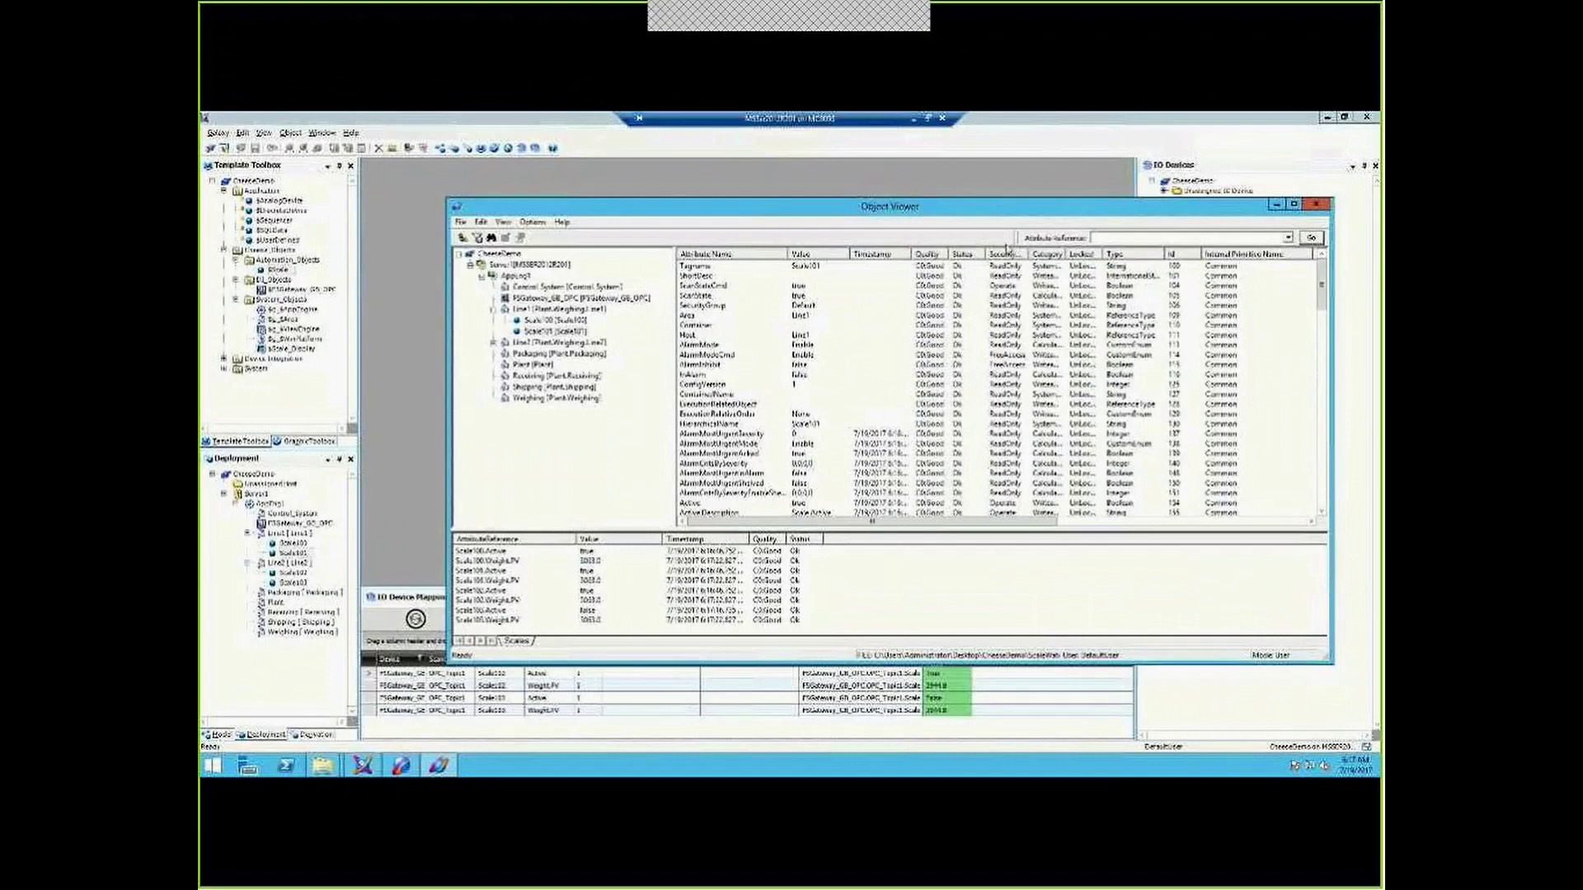
{"action": "key", "text": "Right"}
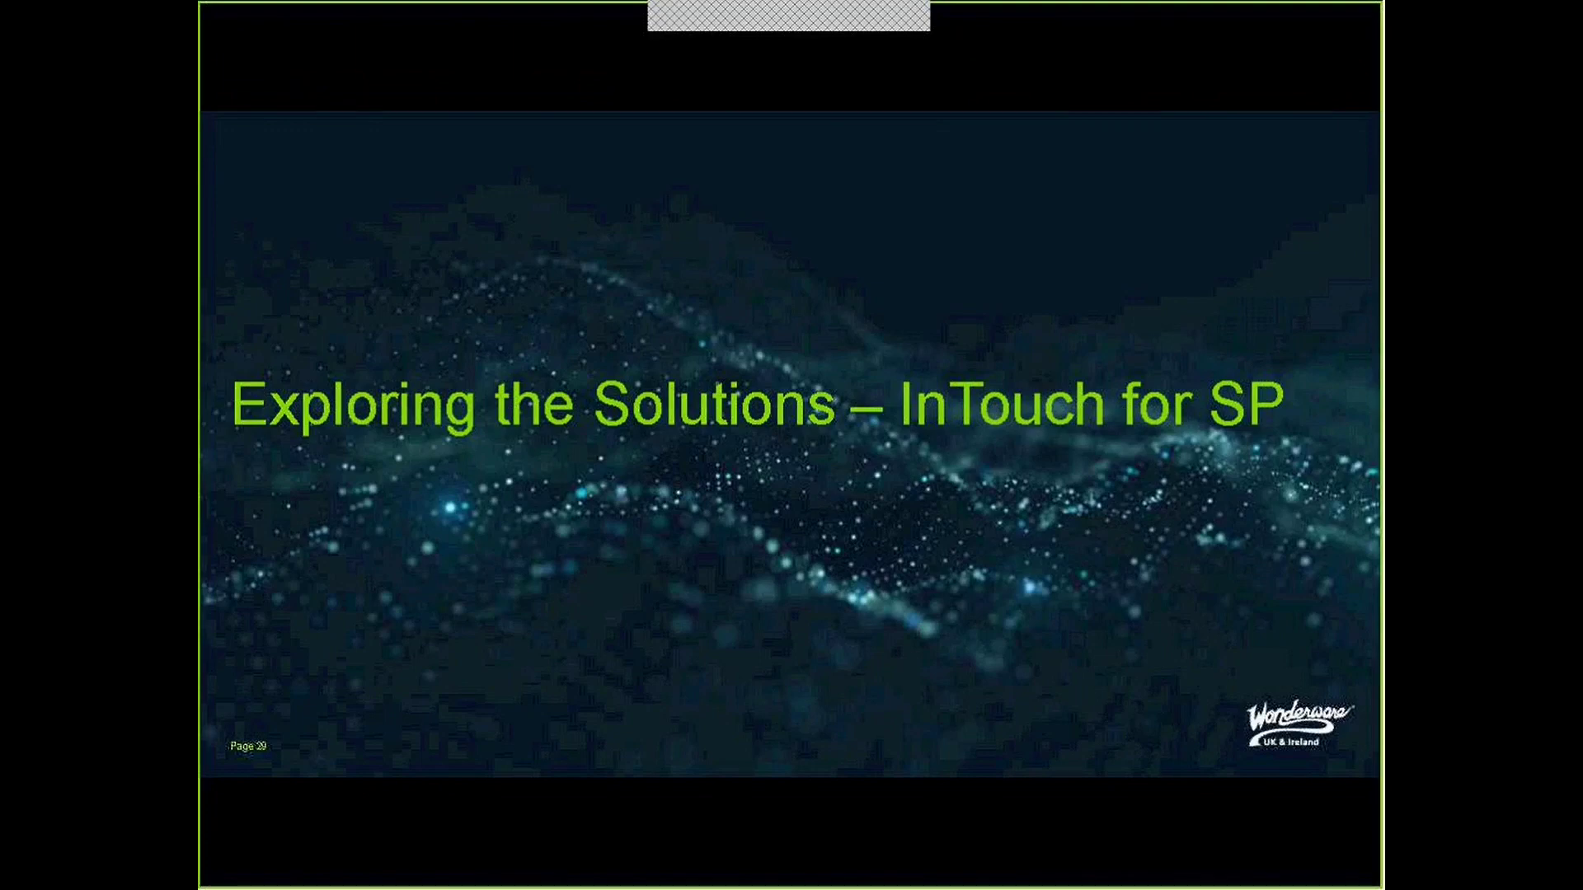
{"action": "key", "text": "Right"}
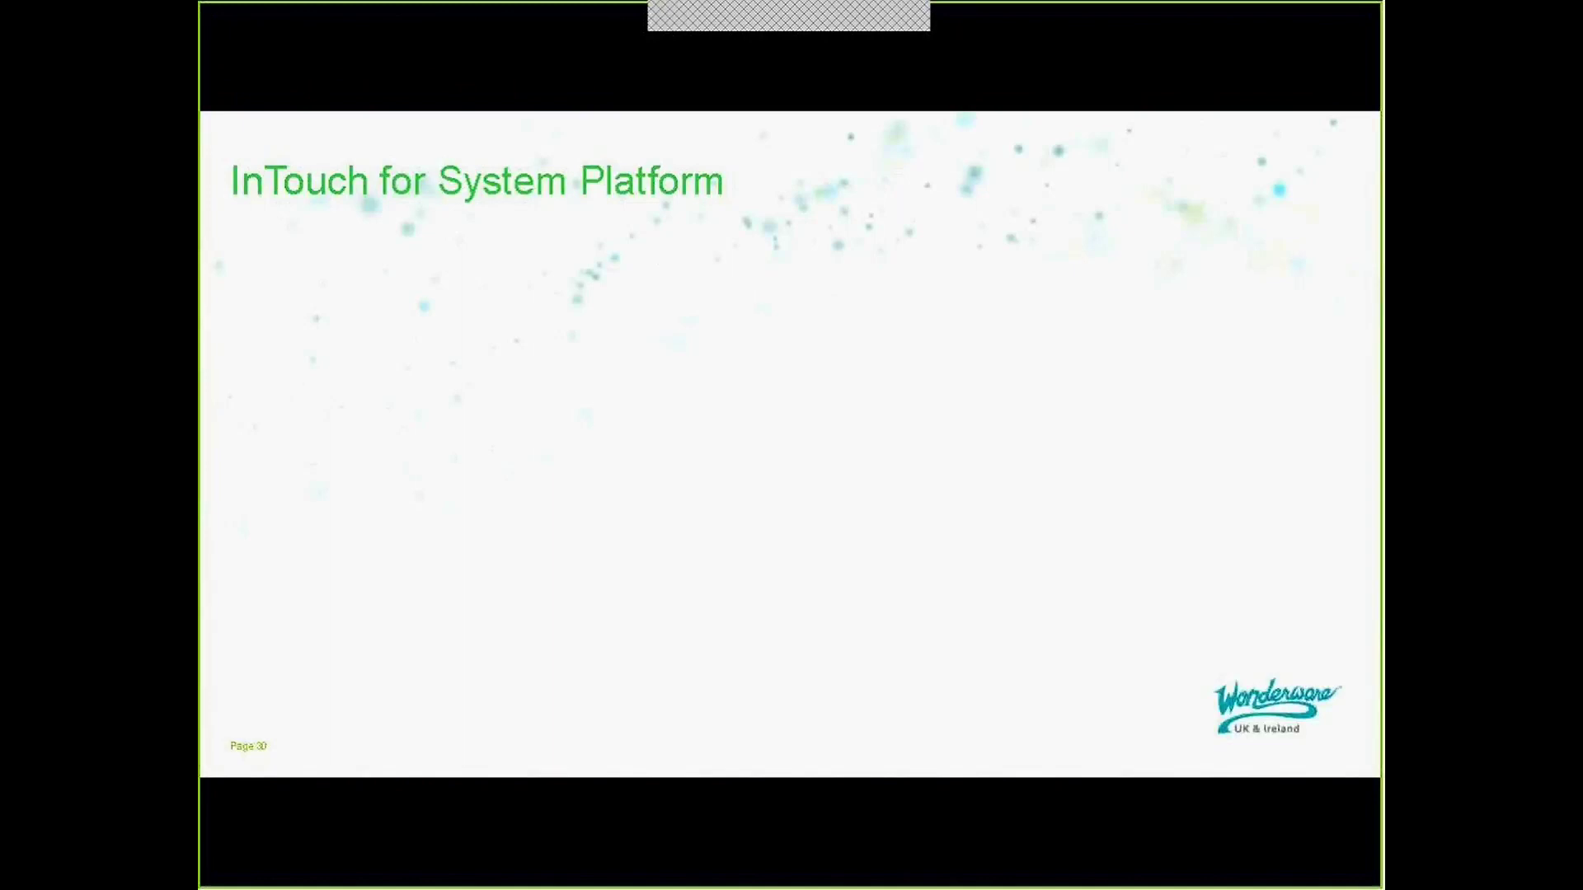
{"action": "key", "text": "Right"}
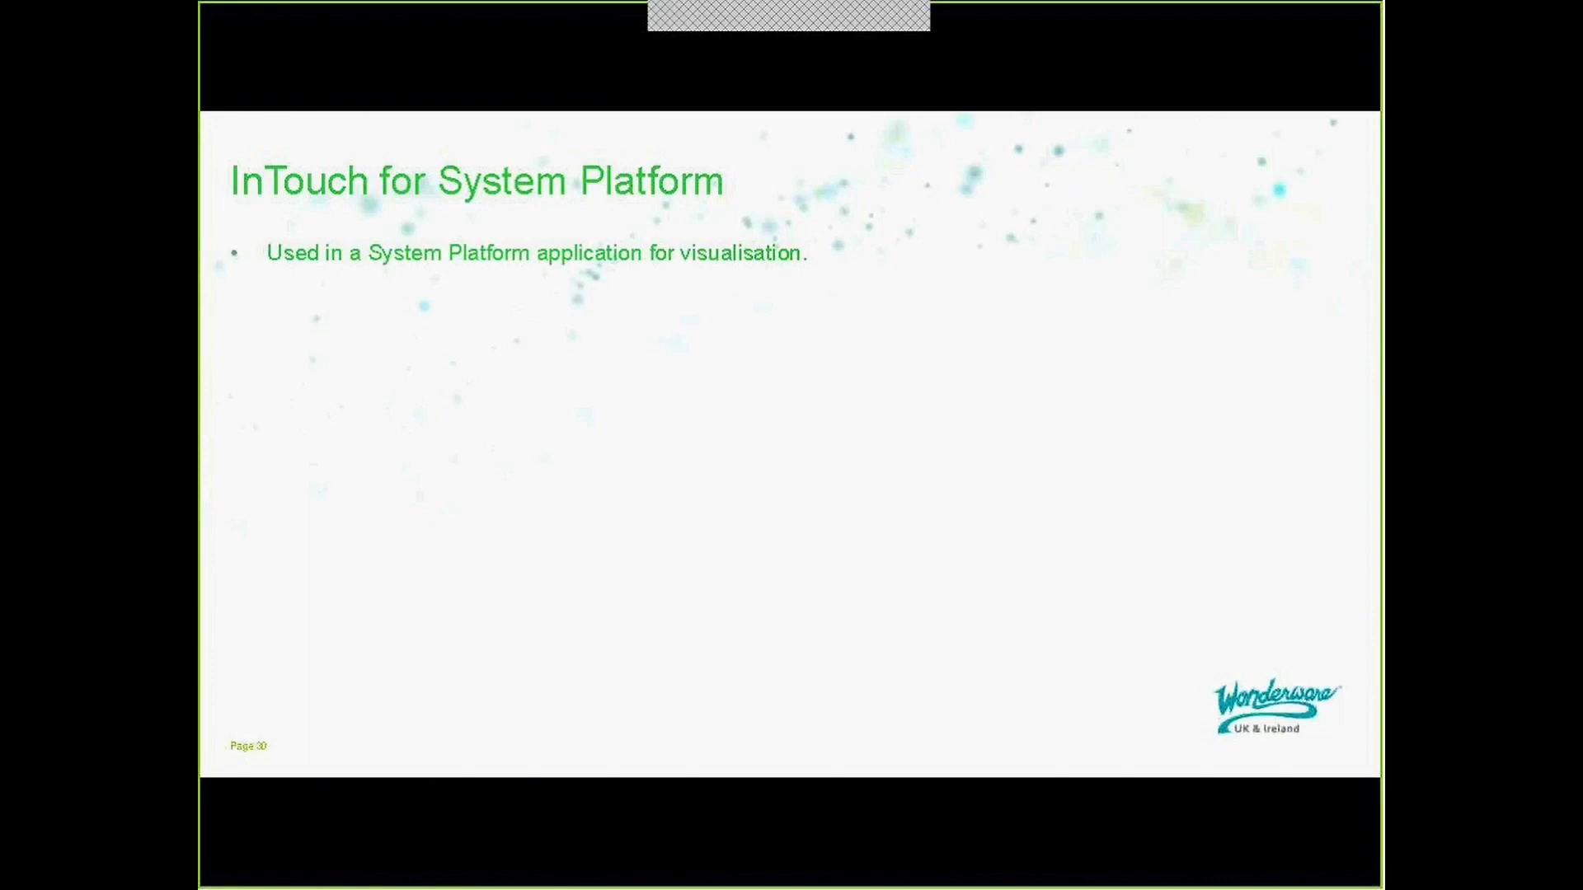
{"action": "key", "text": "Right"}
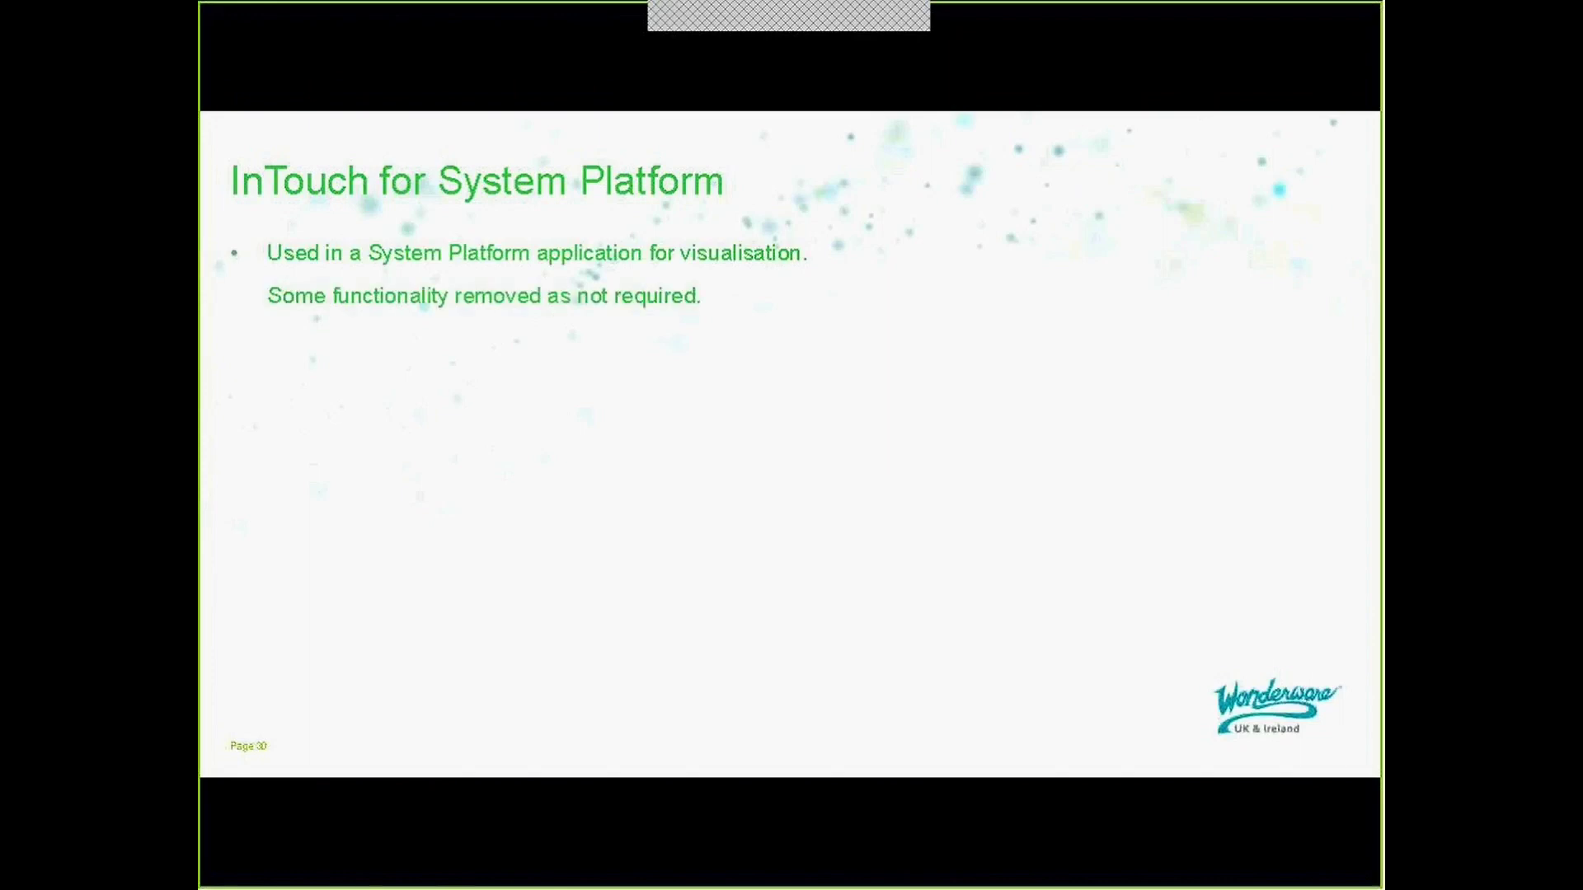